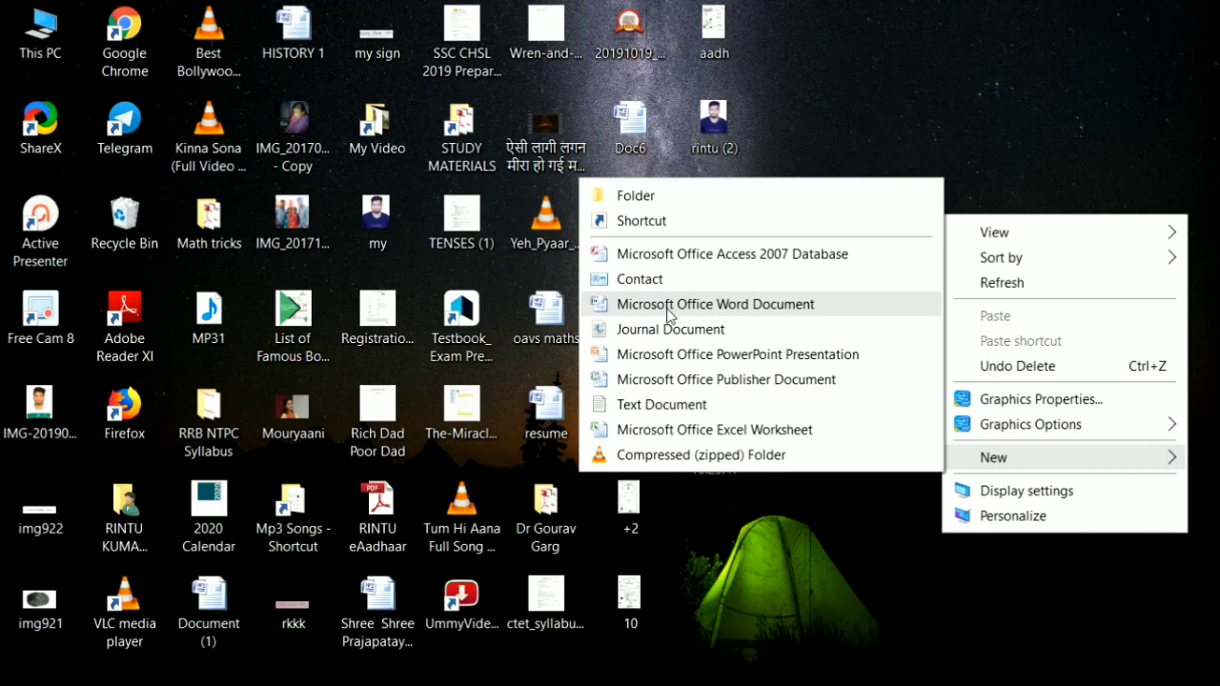
# - Create a new Microsoft Office Word document on the desktop and name it test
pyautogui.click(715, 304)
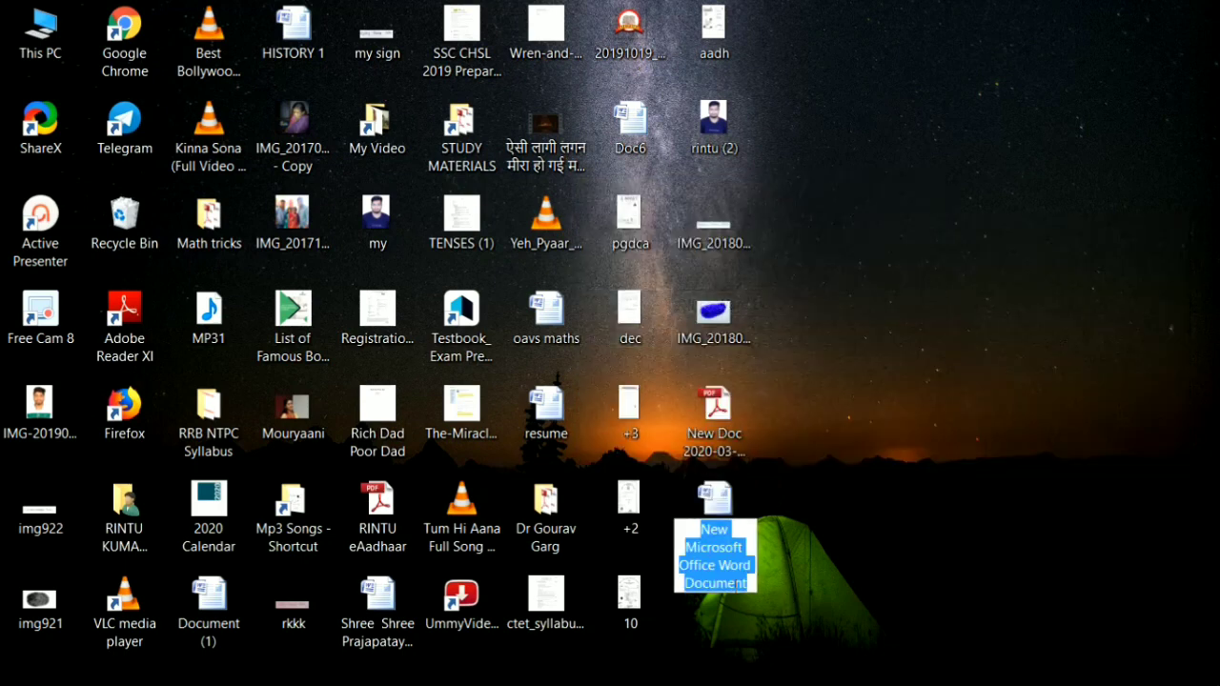
pyautogui.press('BackSpace')
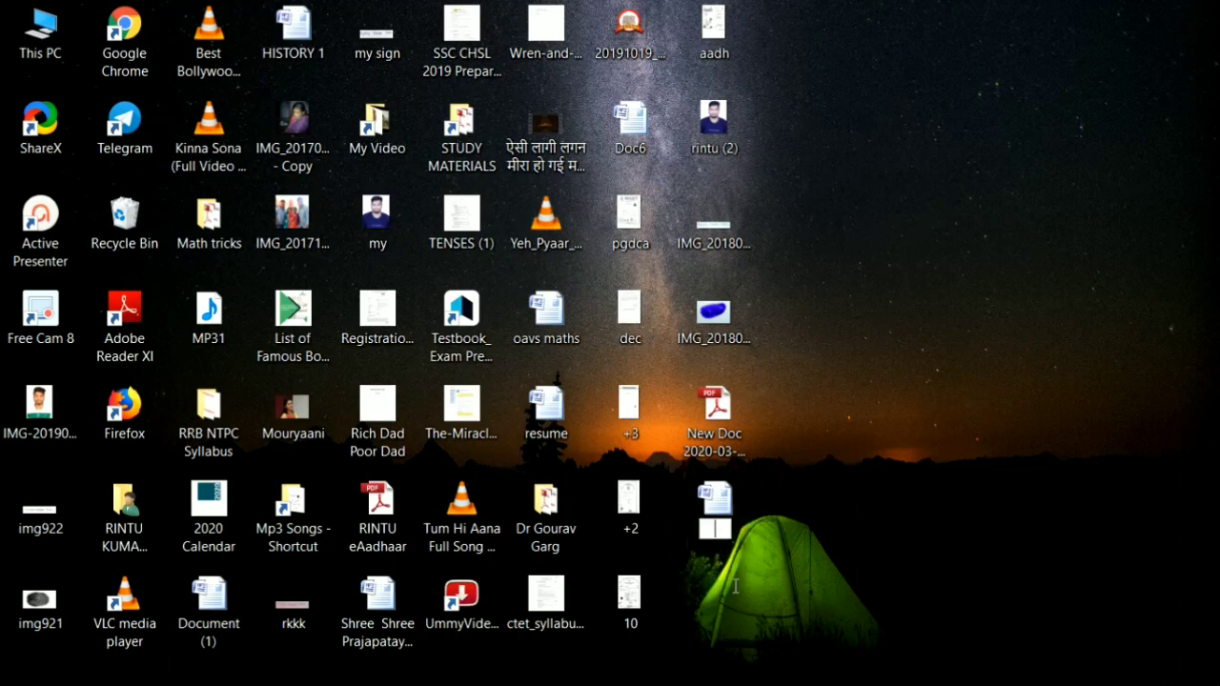
pyautogui.write('test')
pyautogui.press('Return')
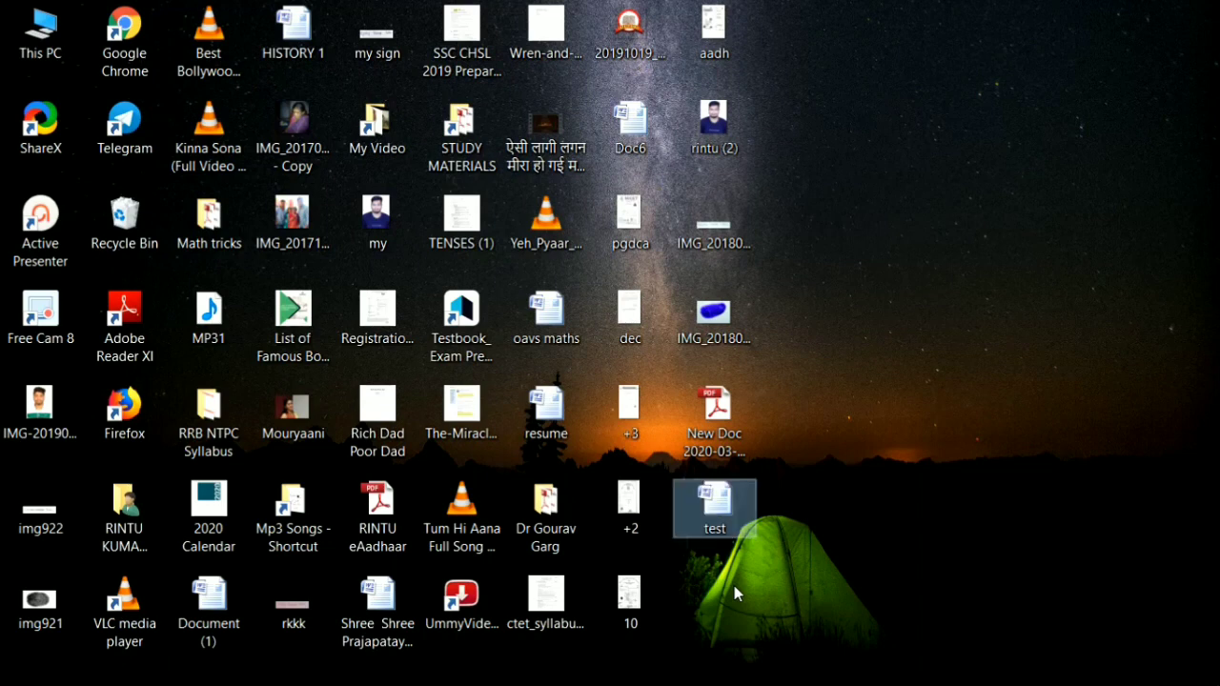
pyautogui.click(853, 511)
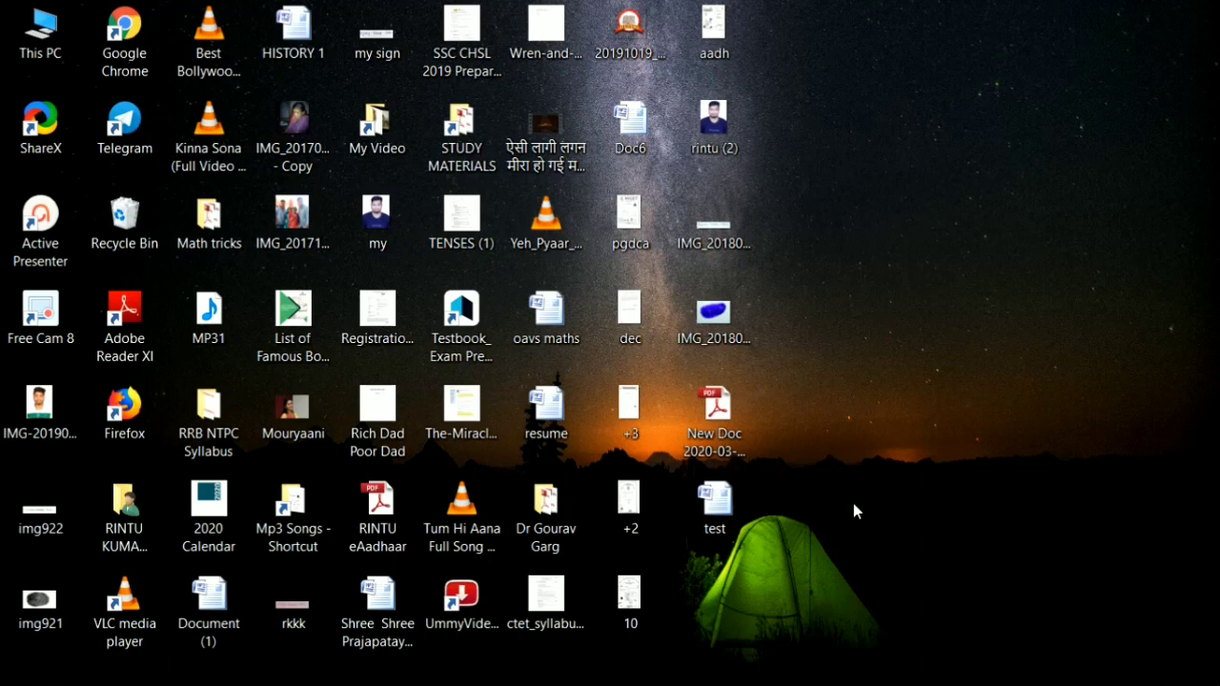
# - Open the test document in a maximized window and collapse its ribbon
pyautogui.click(741, 512)
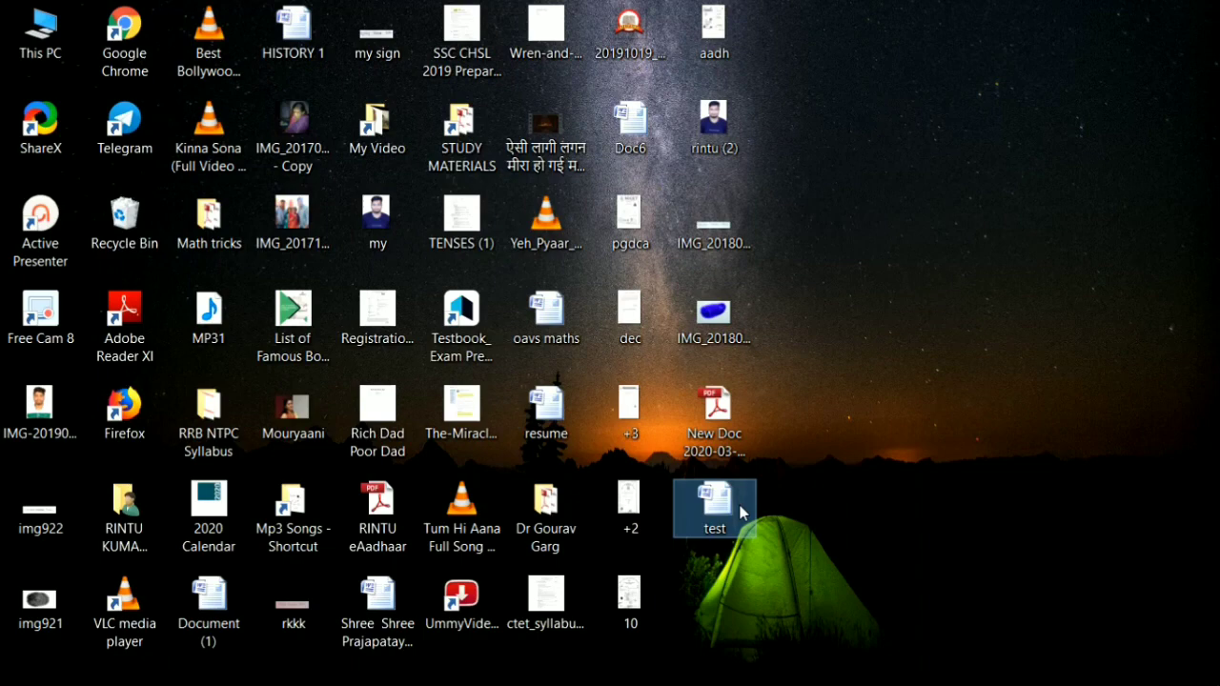
pyautogui.doubleClick(740, 512)
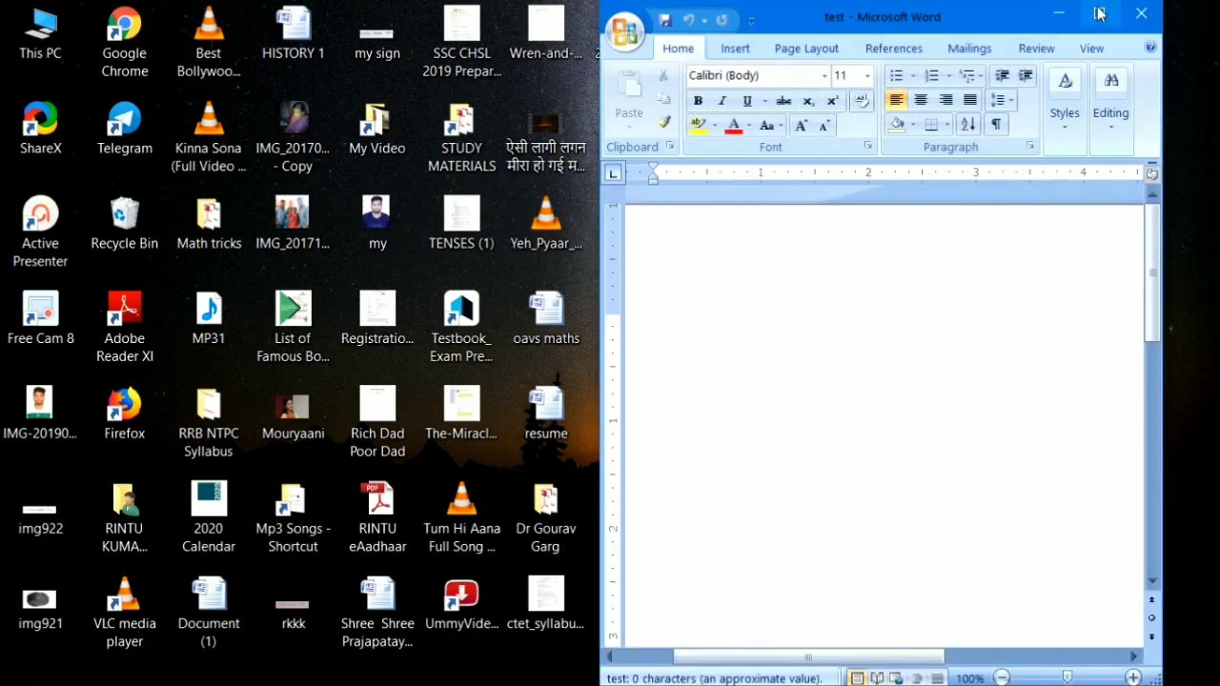
pyautogui.click(1099, 13)
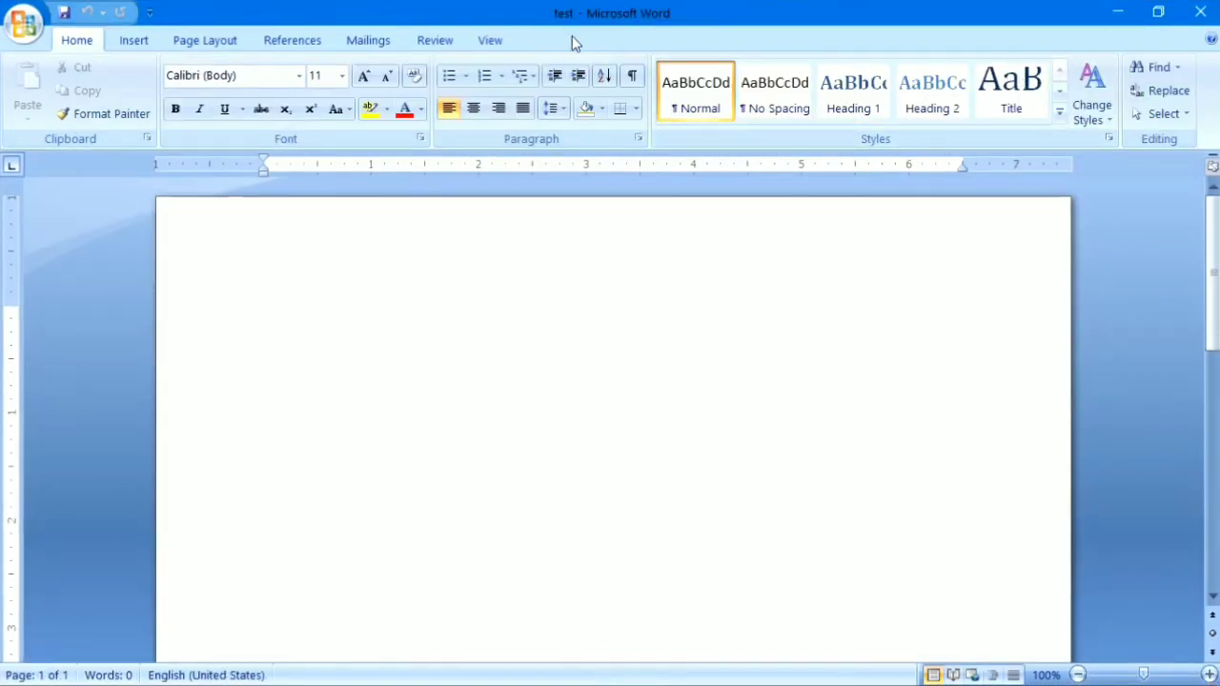
pyautogui.doubleClick(82, 43)
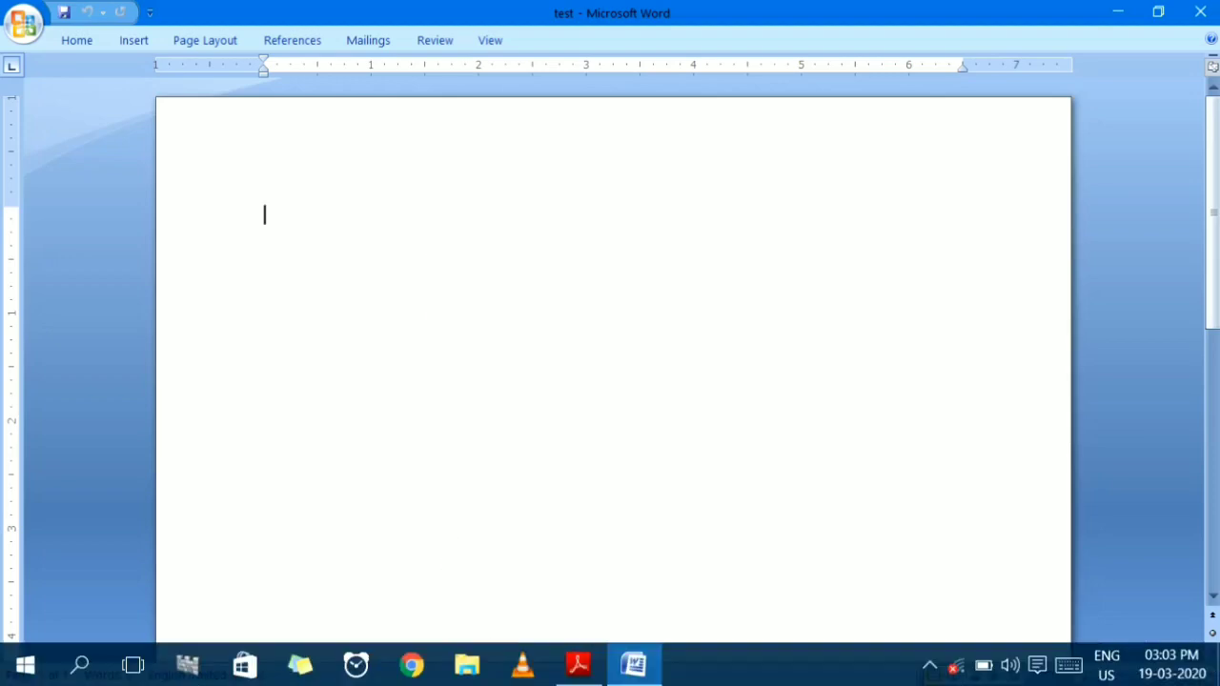
# - Switch to the Computer Skill Test PDF in Adobe Reader and highlight the 20-word instruction in question 1(a)
pyautogui.click(578, 665)
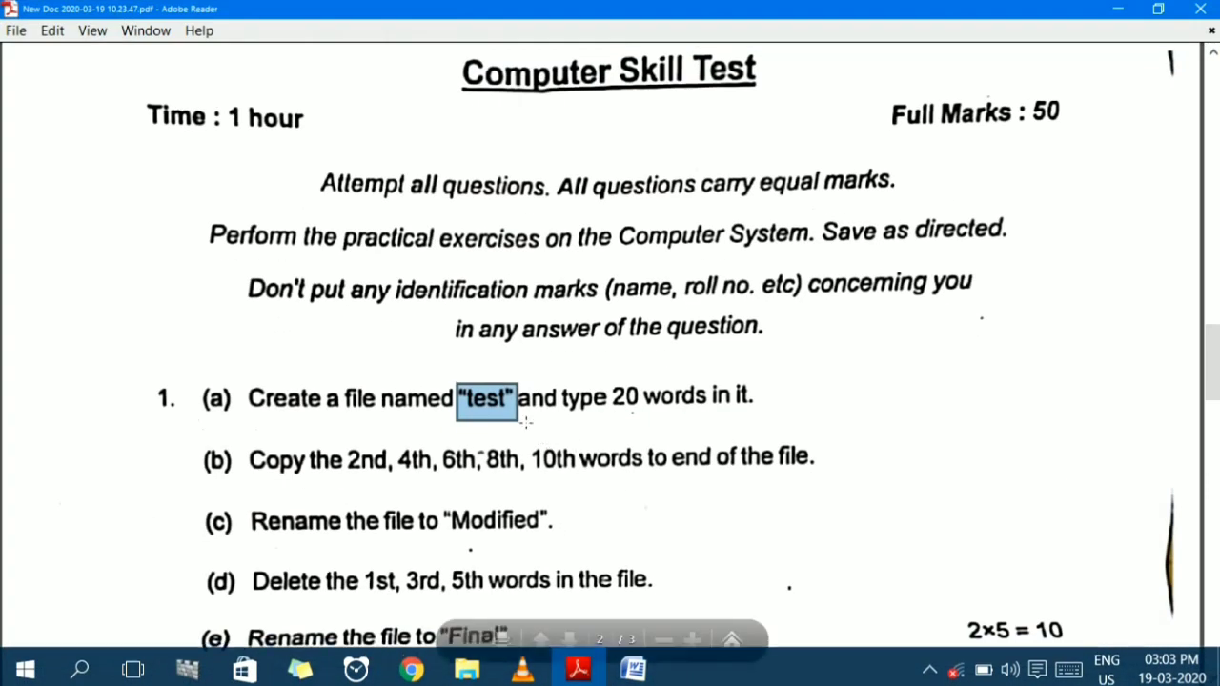
pyautogui.moveTo(564, 393); pyautogui.dragTo(755, 397)
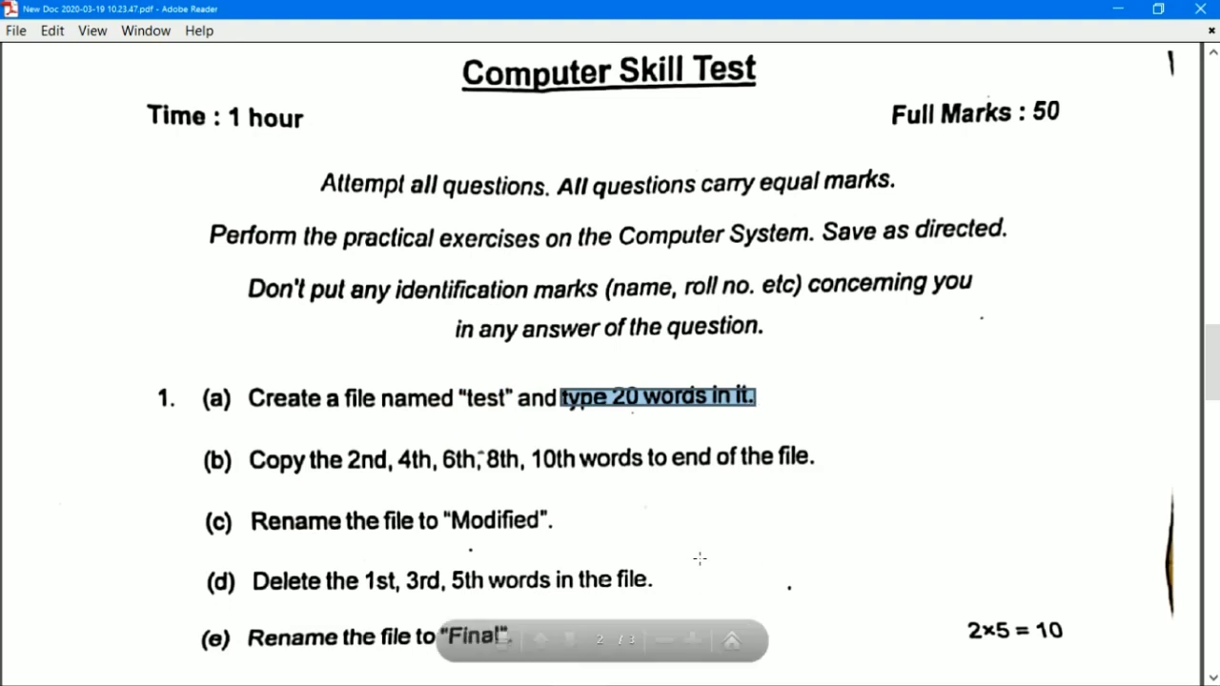
pyautogui.moveTo(606, 684)
# - Switch to Word and write the number words ONE to TWENTY in capitals, separated by spaces and ending with a period, with fifteen as FIFTEEEN
pyautogui.click(633, 665)
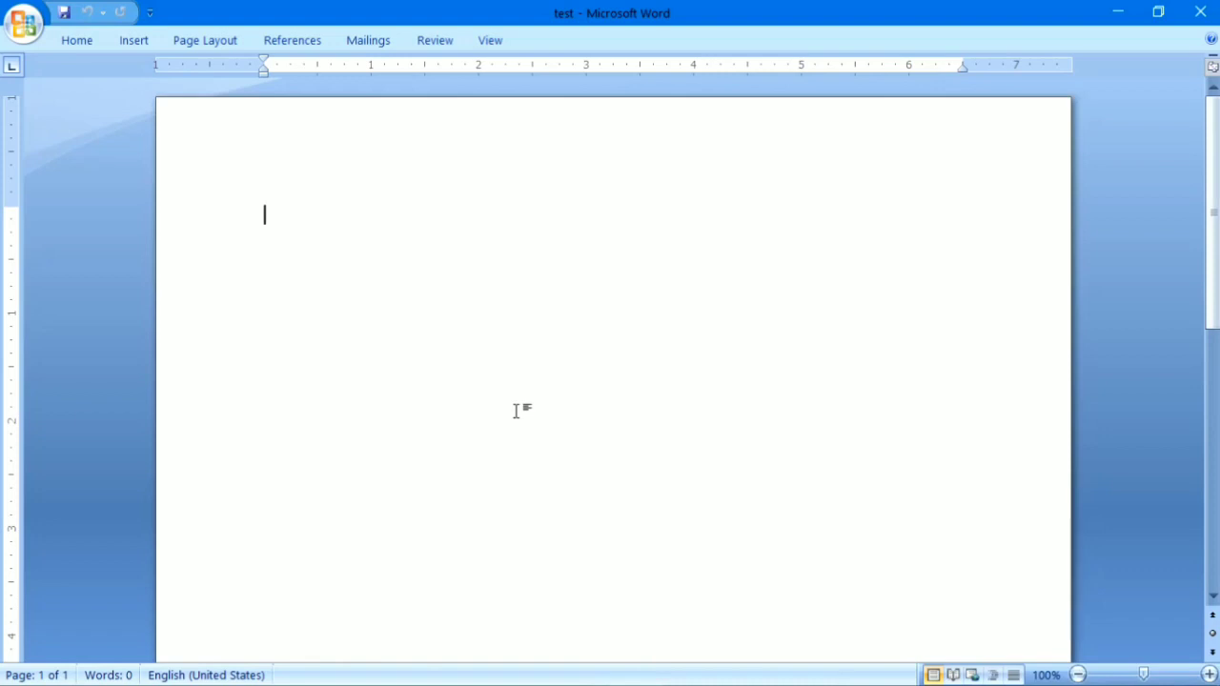
pyautogui.write('ONE ')
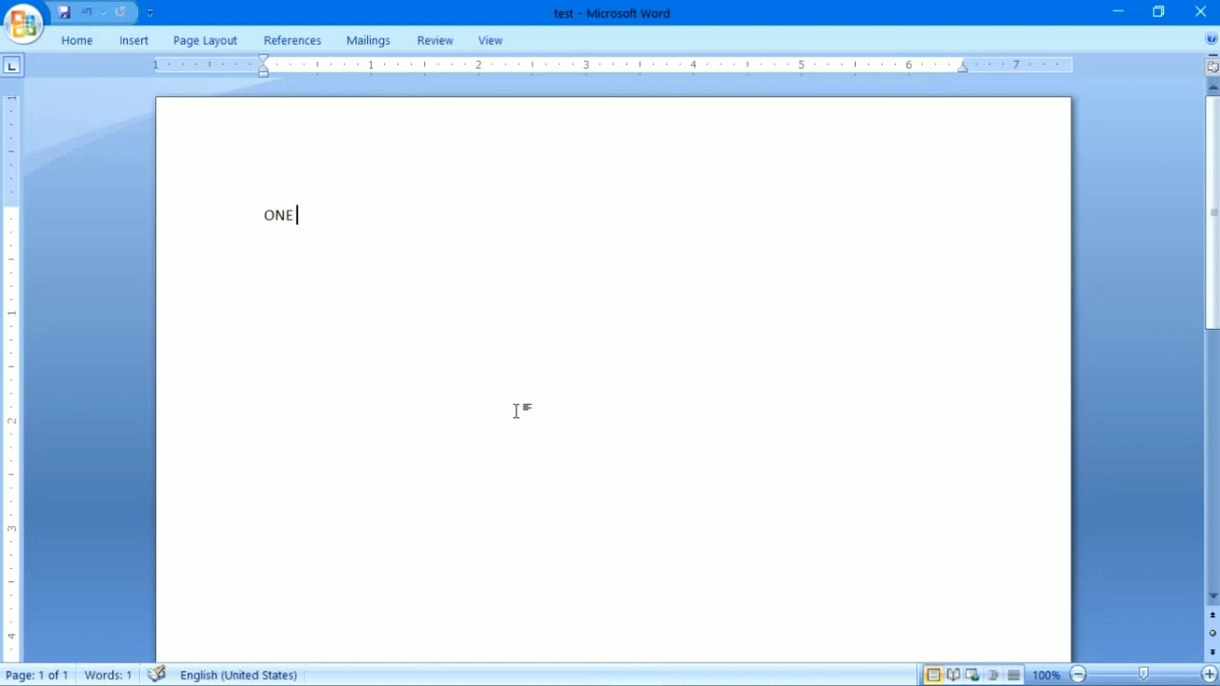
pyautogui.write('TWO THREE ')
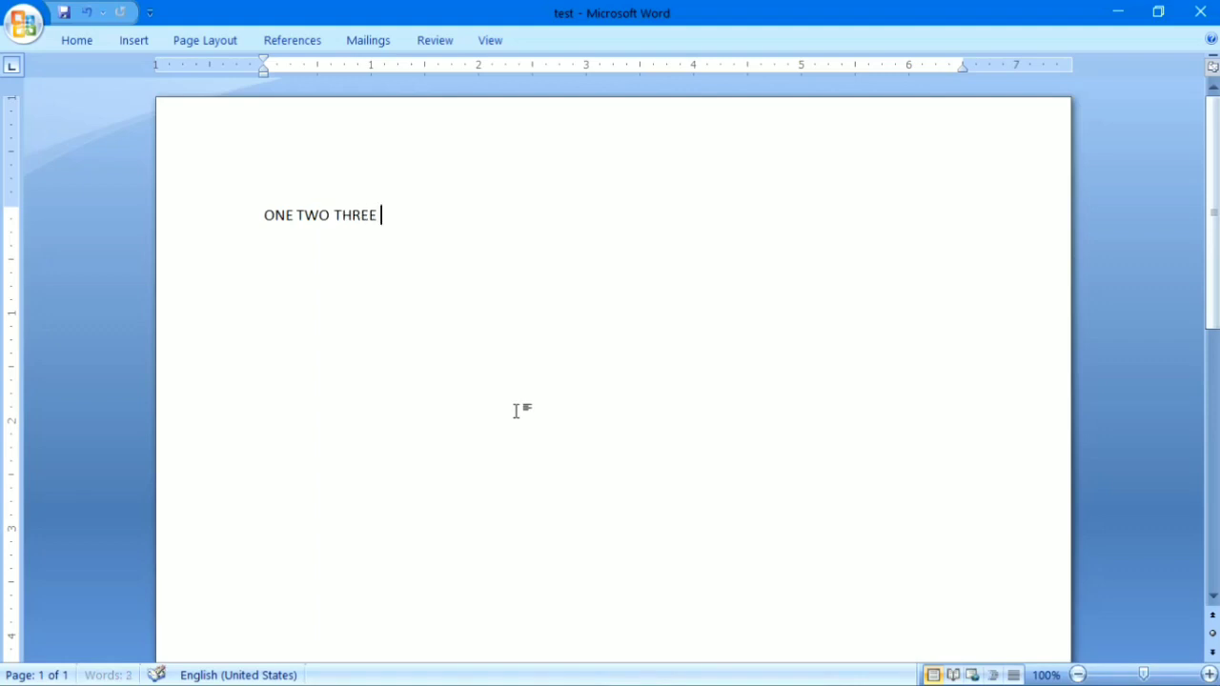
pyautogui.write('FOUR FIVE SIX SE')
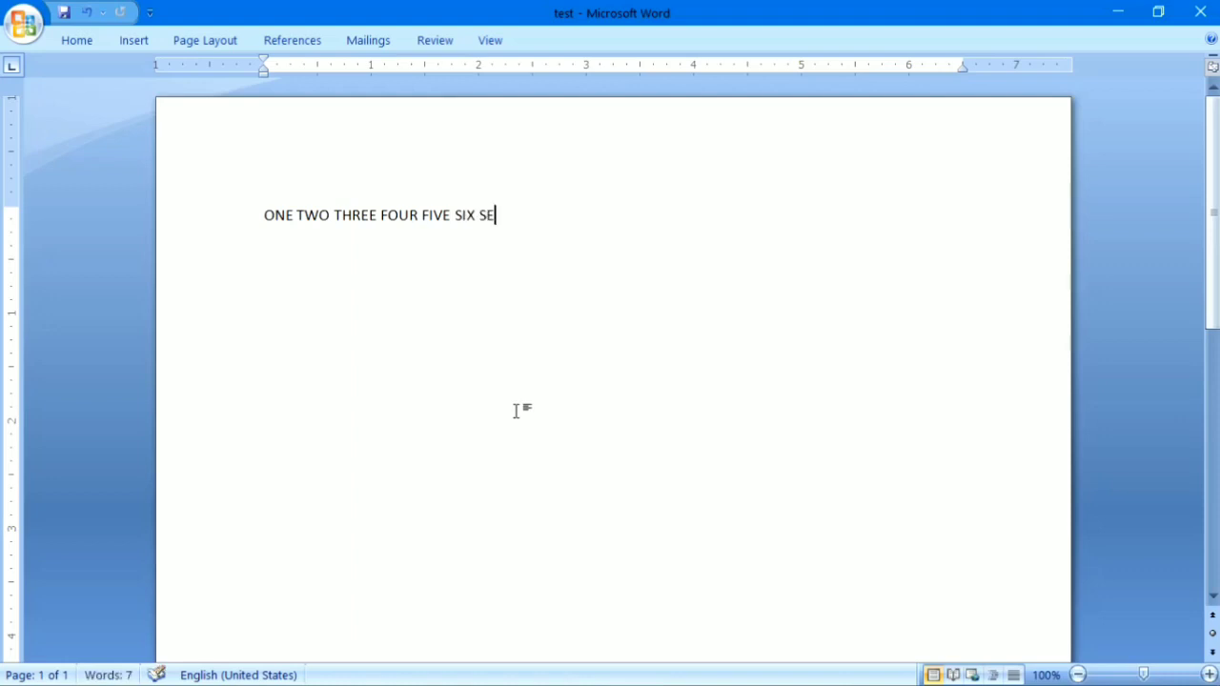
pyautogui.write('VEN EIGHT NI')
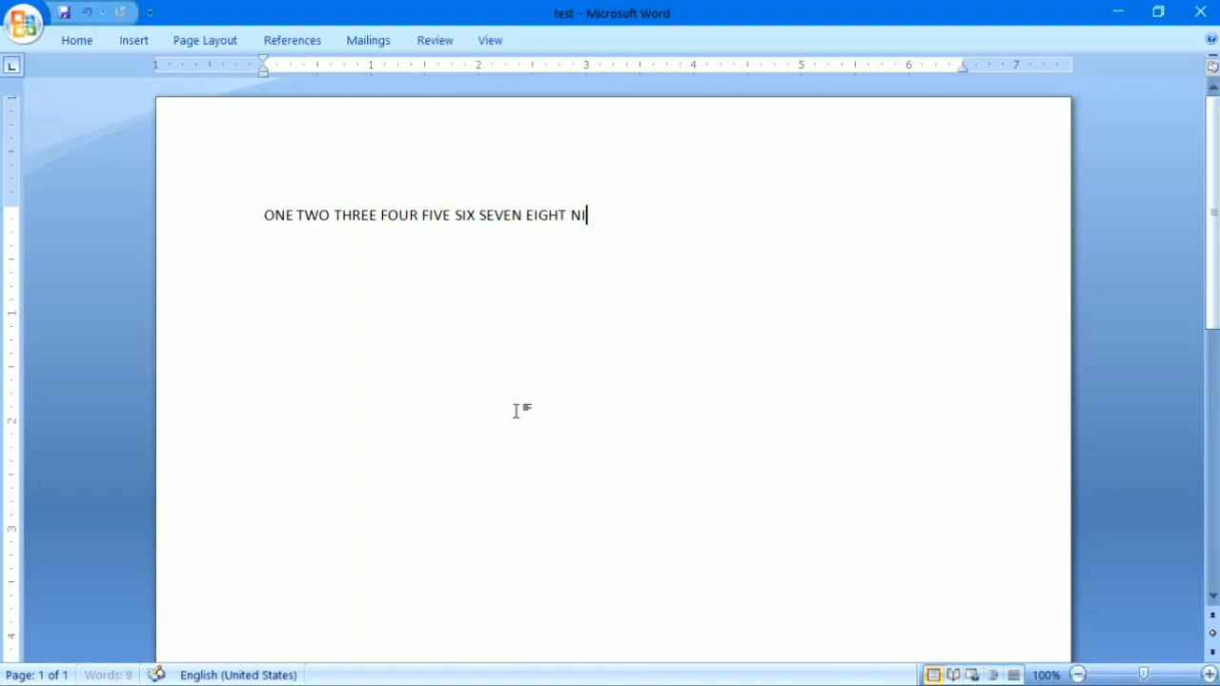
pyautogui.write('NE TEN')
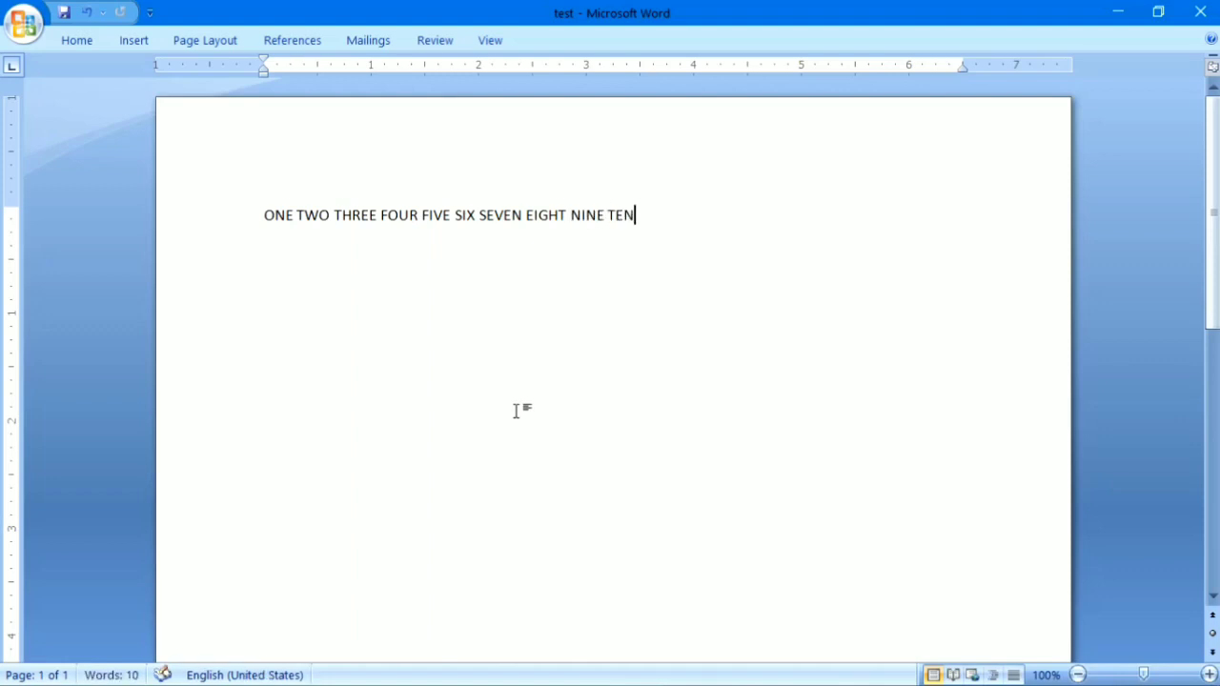
pyautogui.write(' ELEVEN TW')
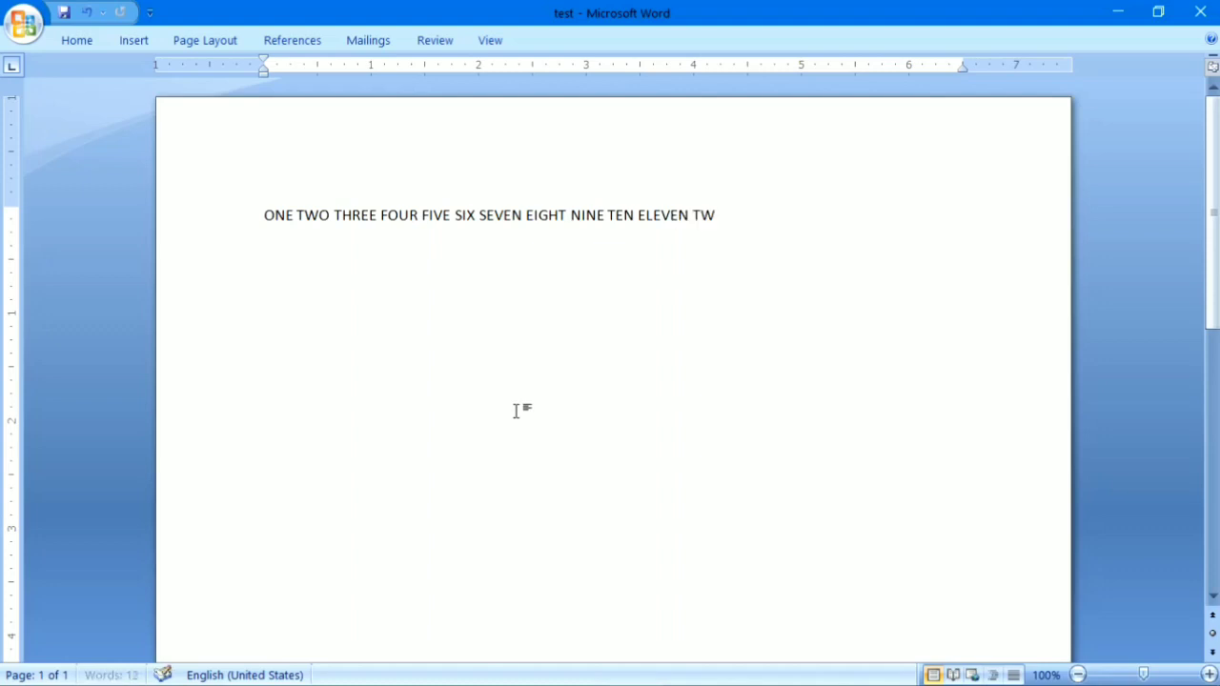
pyautogui.write('ELVE THIRE')
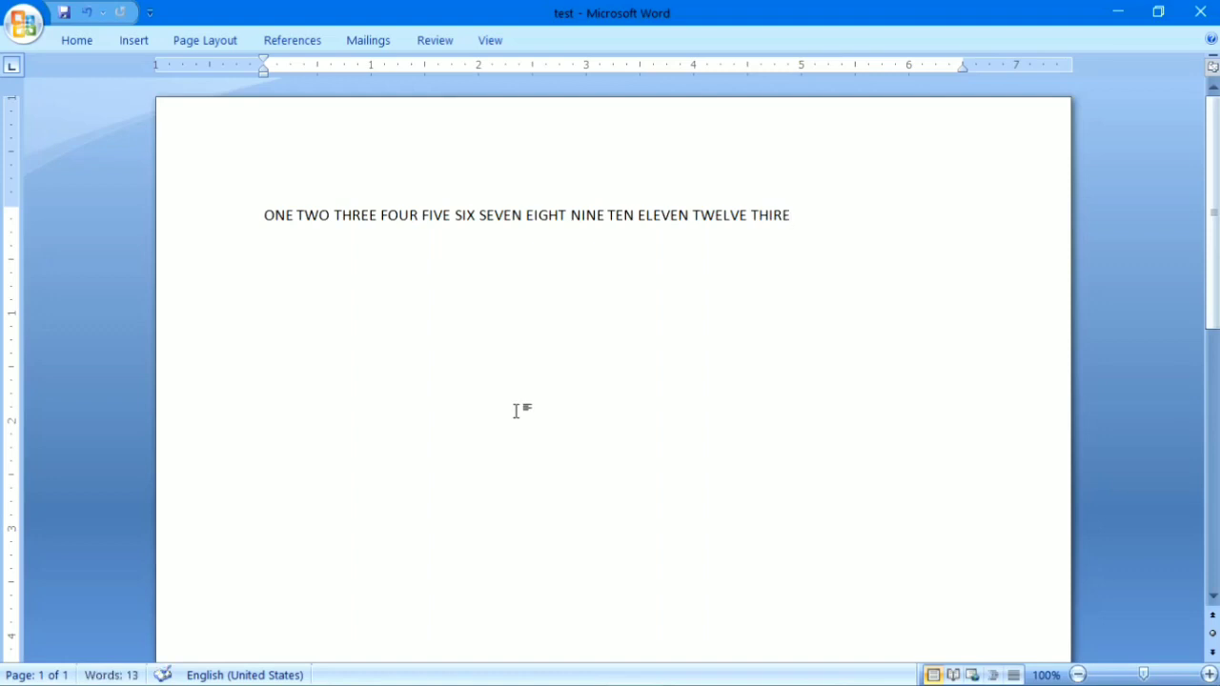
pyautogui.press('BackSpace')
pyautogui.write('TEEN FOURTEEN F')
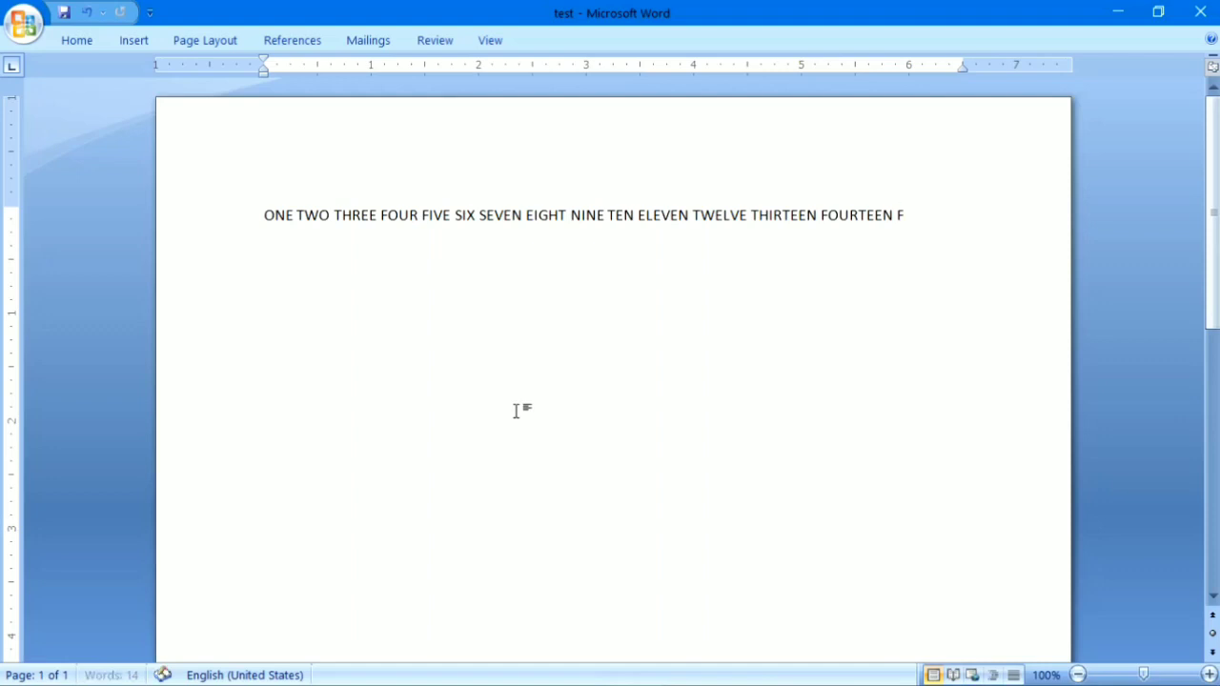
pyautogui.write('IFTEEEN SIX')
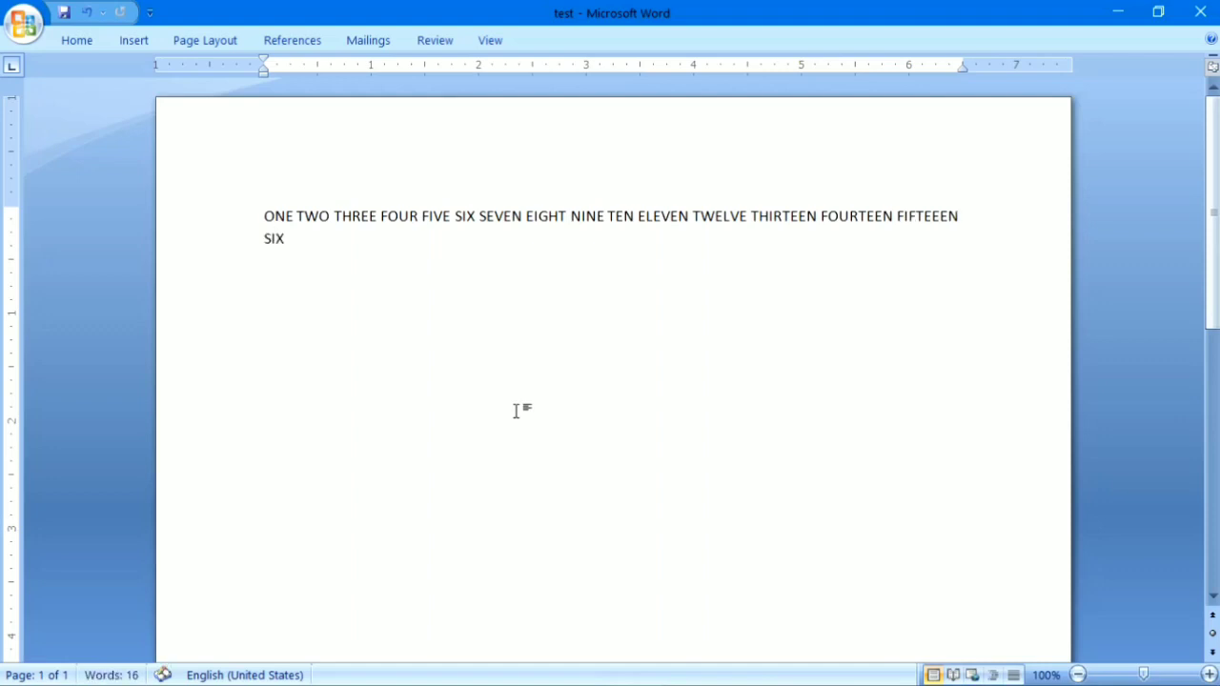
pyautogui.write('TEEN SE')
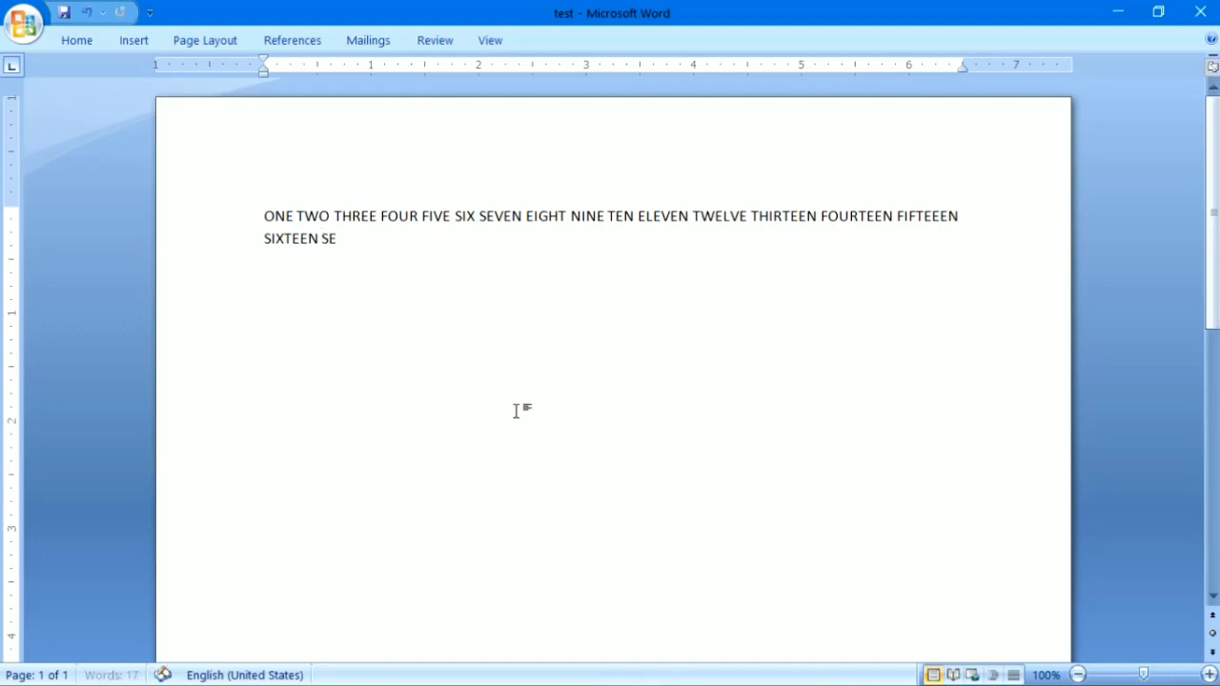
pyautogui.write('VENTEEN EIGH')
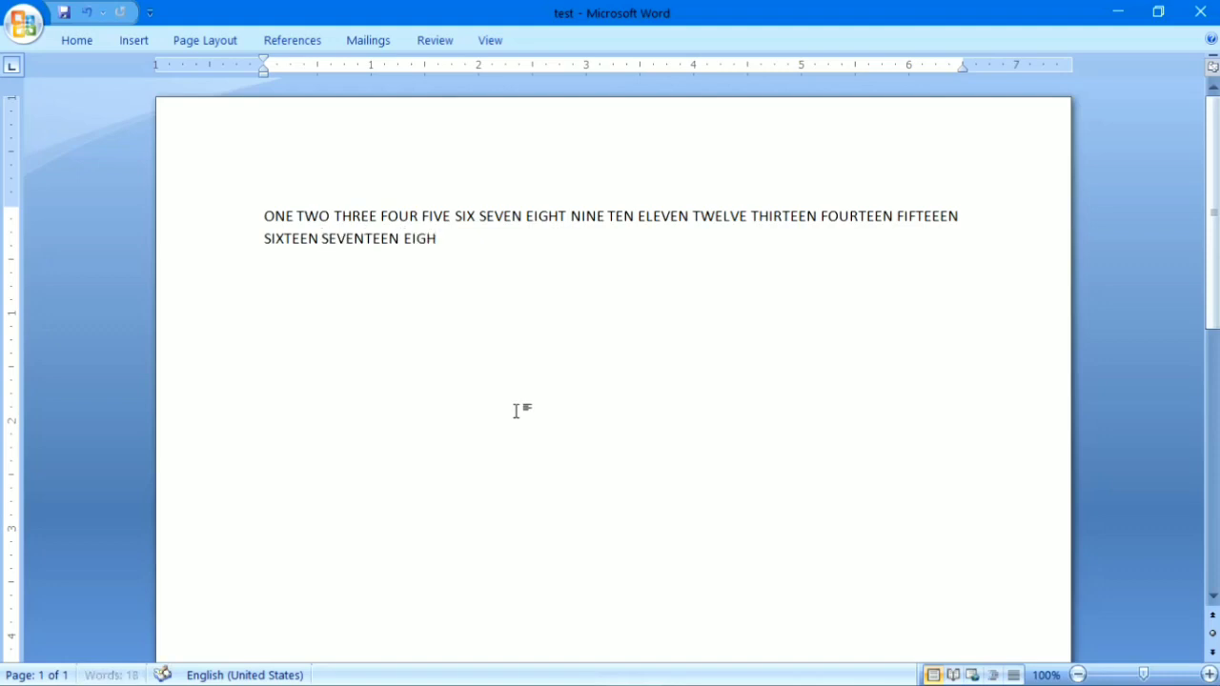
pyautogui.write('TEEN NINETEEN')
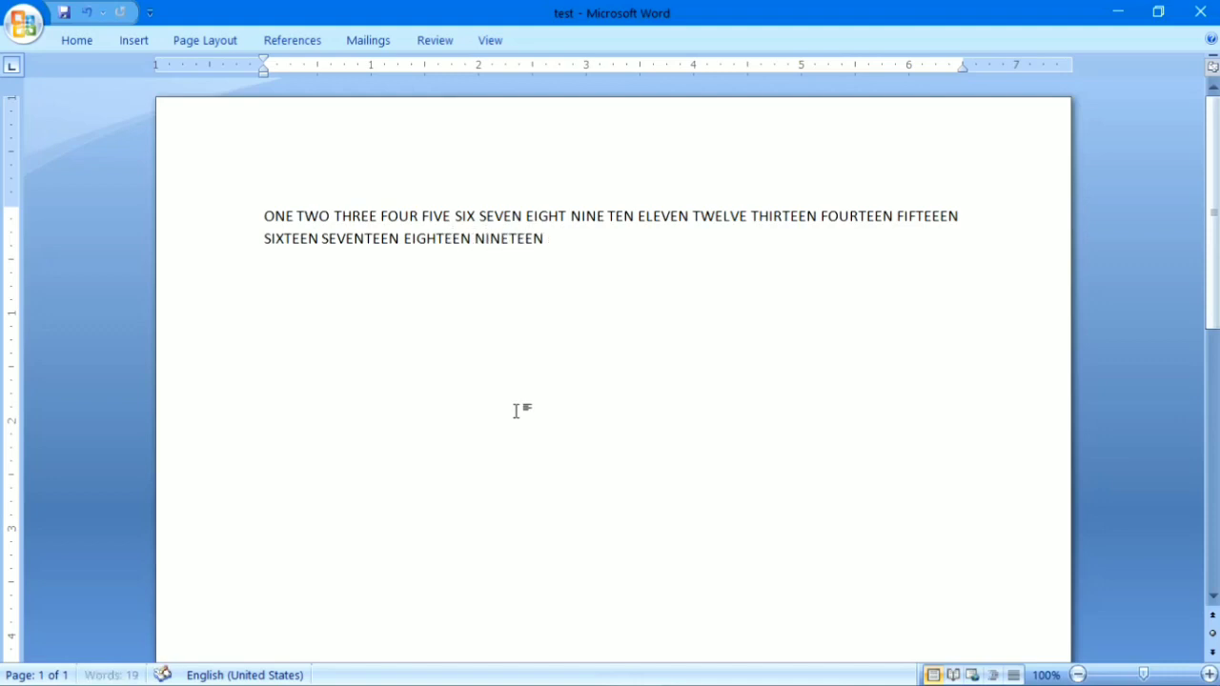
pyautogui.write(' TWENTY')
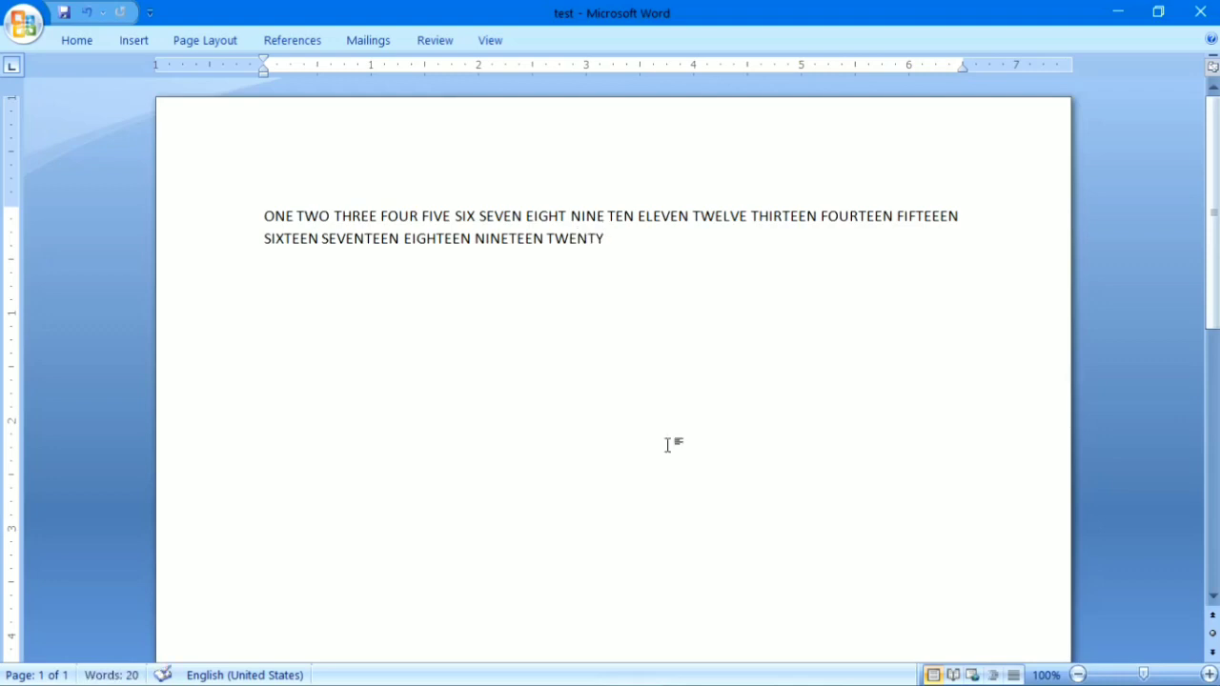
pyautogui.write('.')
pyautogui.click(527, 239)
# - Switch to the question paper in Adobe Reader and read question 1(b) on which words to copy and where to put them
pyautogui.click(577, 667)
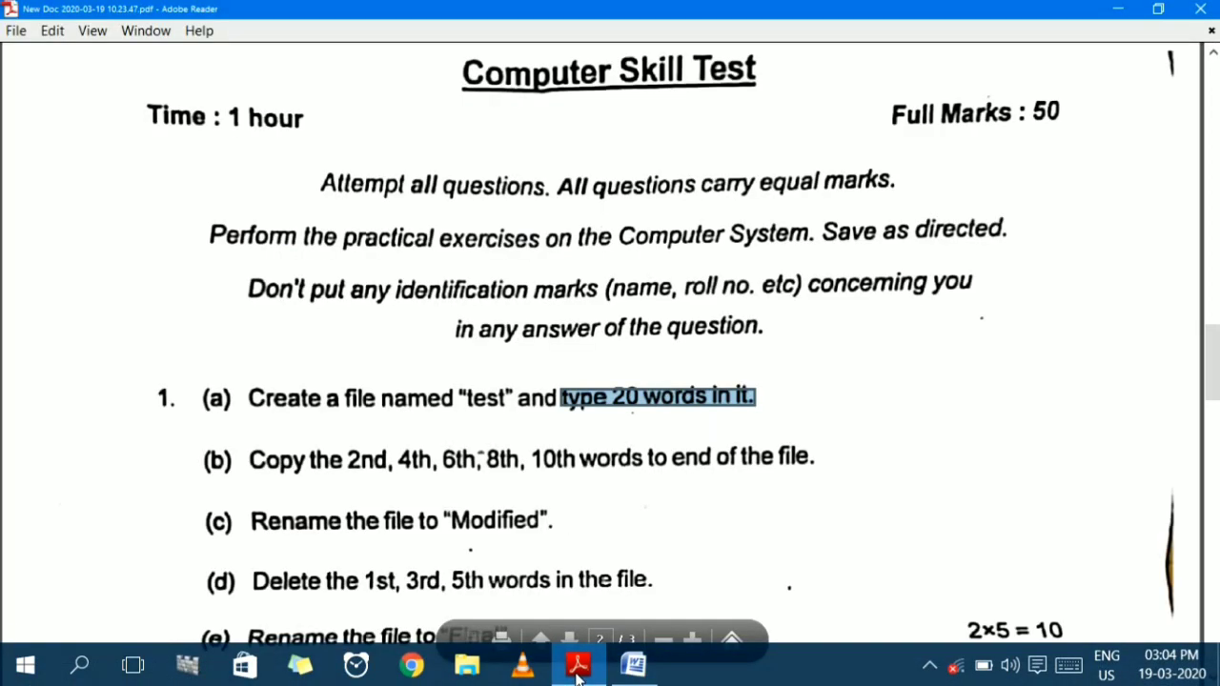
pyautogui.click(351, 446)
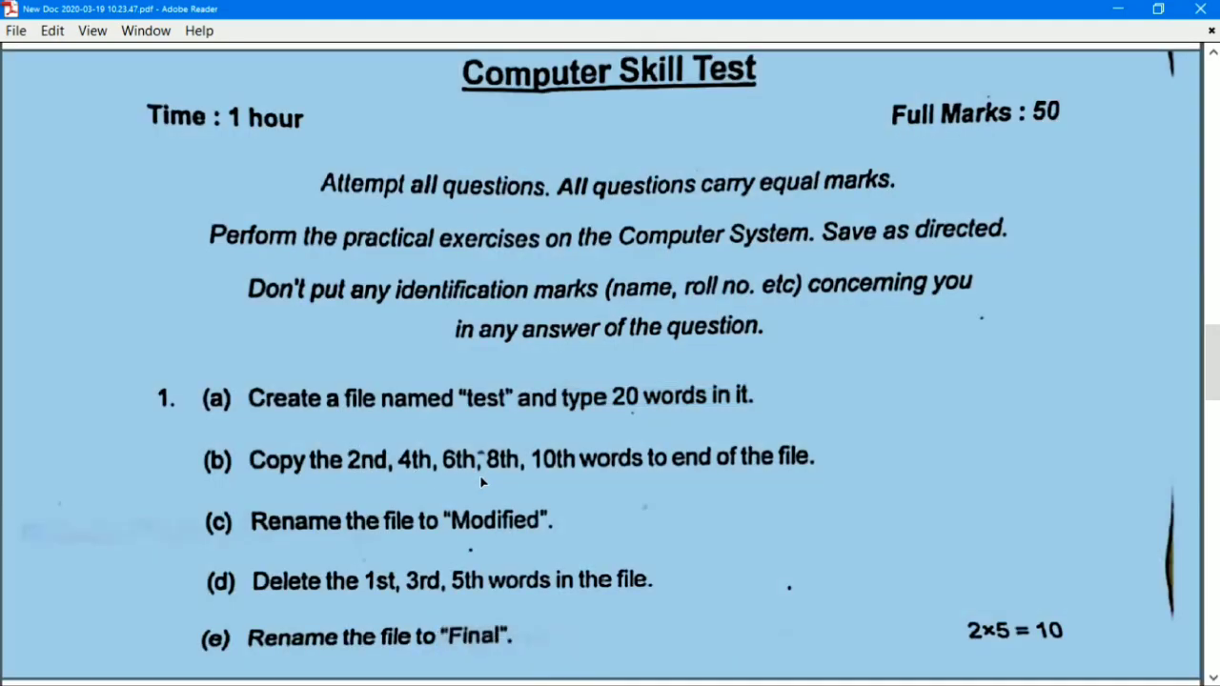
pyautogui.click(480, 479)
pyautogui.moveTo(351, 448); pyautogui.dragTo(587, 481)
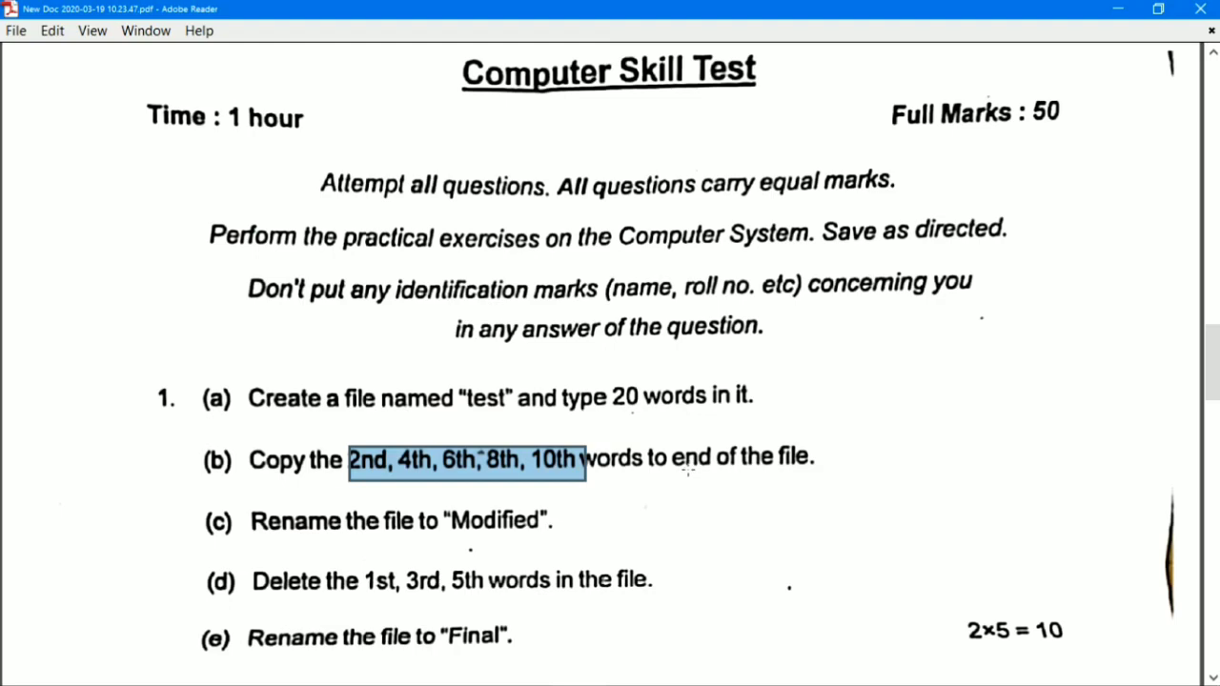
pyautogui.hotkey('ctrl', 'a')
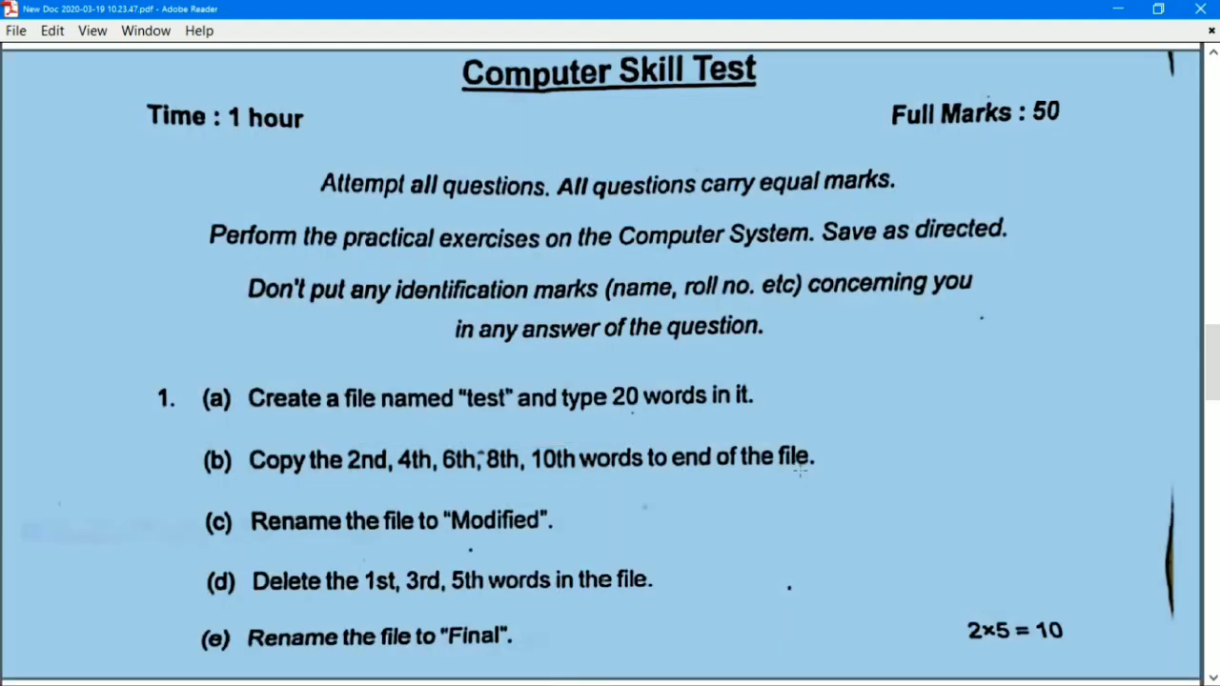
pyautogui.click(801, 471)
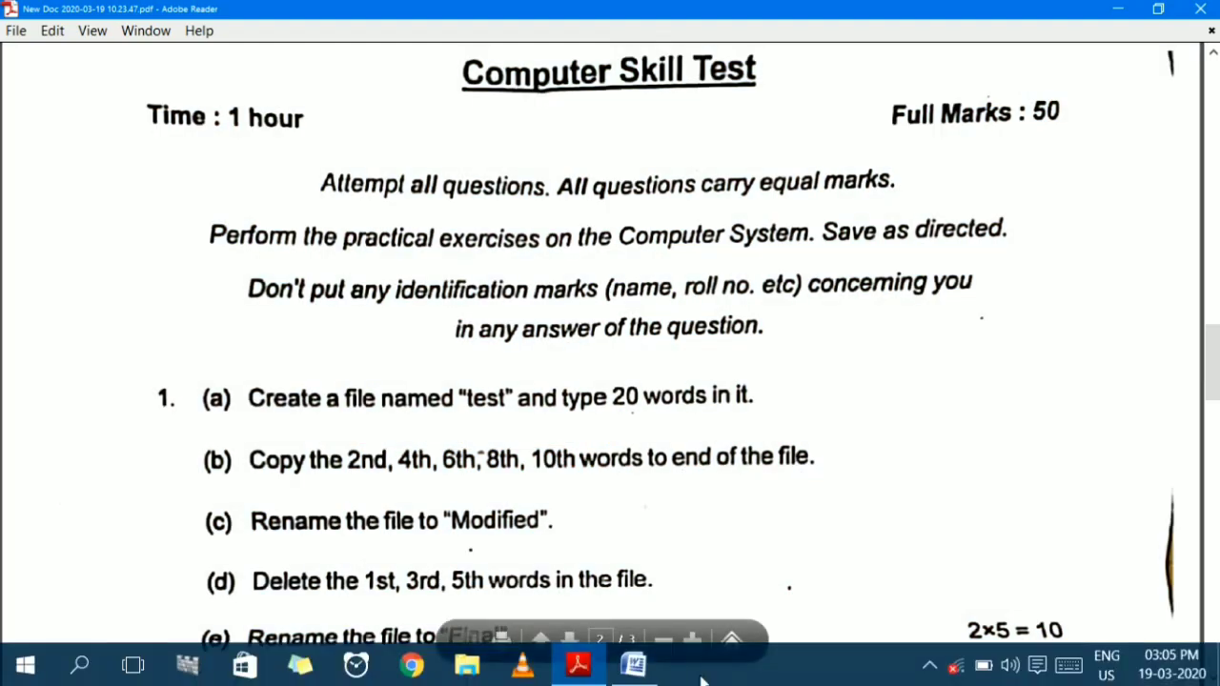
# - Switch to Word and copy the words TWO, FOUR, SIX, EIGHT and TEN together onto new lines after the paragraph
pyautogui.click(634, 666)
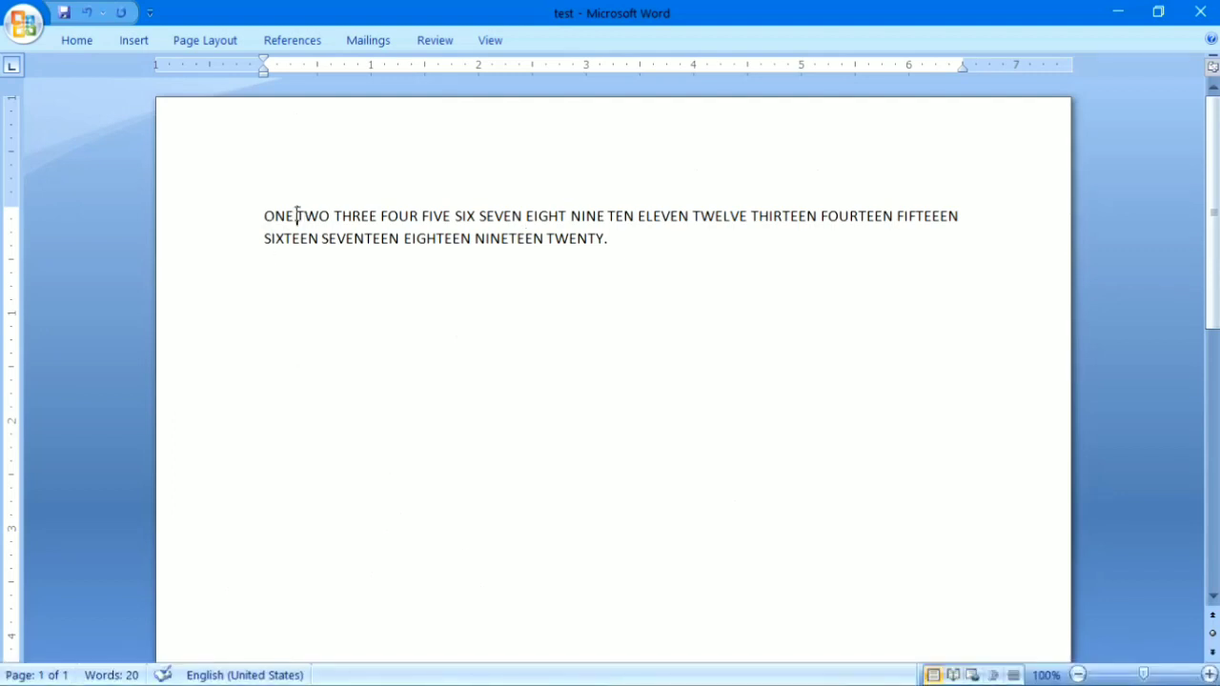
pyautogui.moveTo(296, 216); pyautogui.dragTo(330, 218)
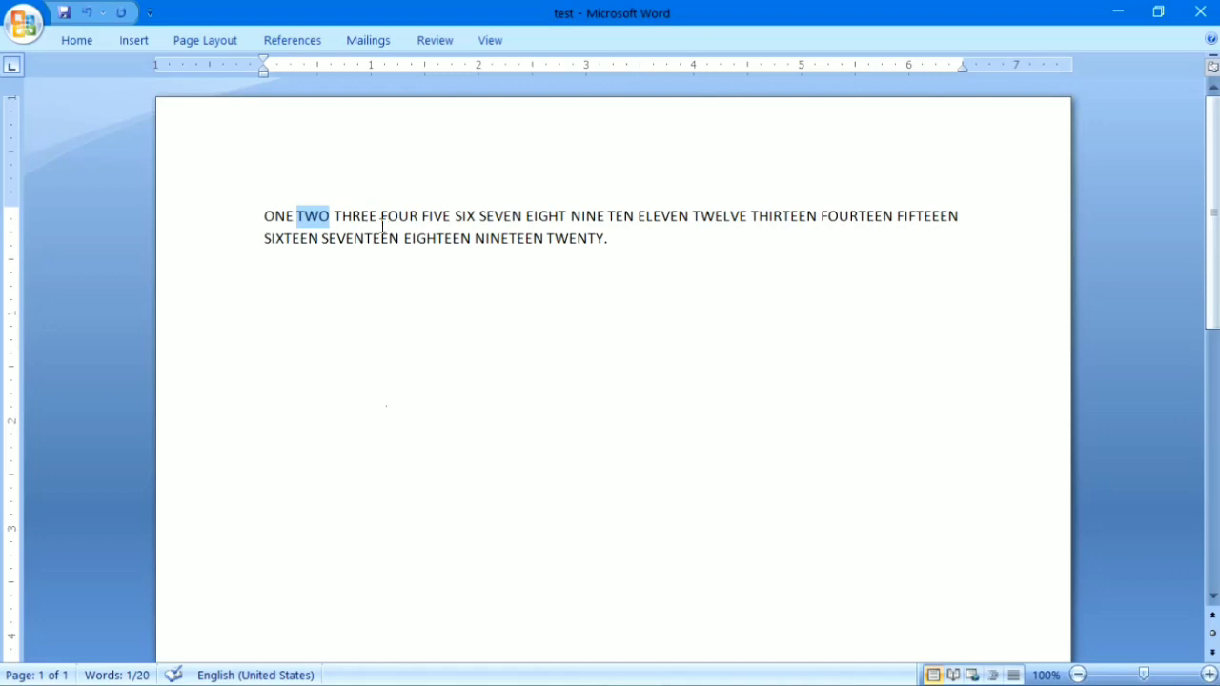
pyautogui.moveTo(380, 215); pyautogui.dragTo(416, 225)
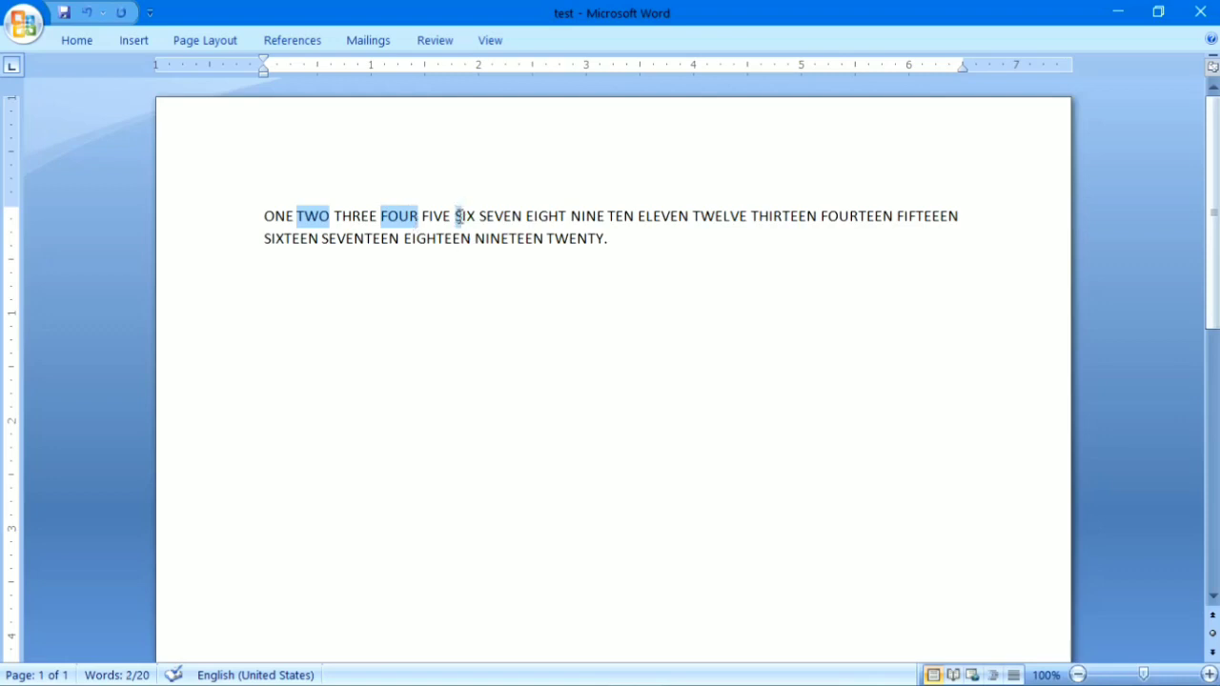
pyautogui.moveTo(457, 216); pyautogui.dragTo(634, 218)
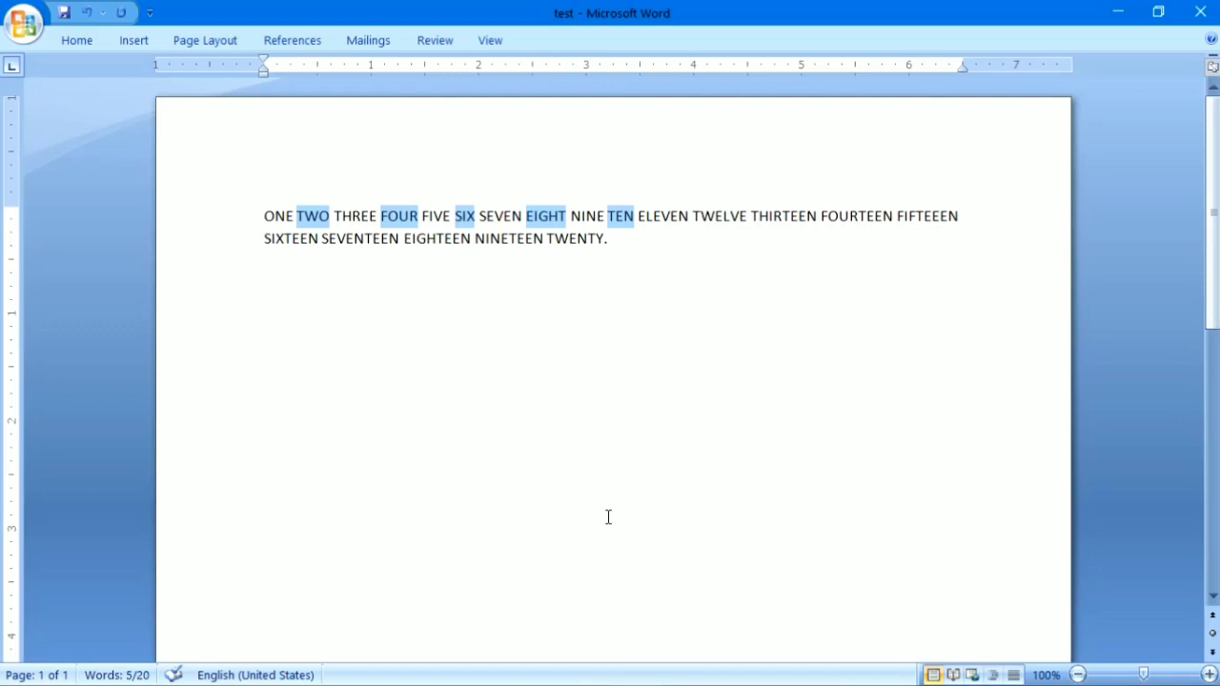
pyautogui.click(368, 360)
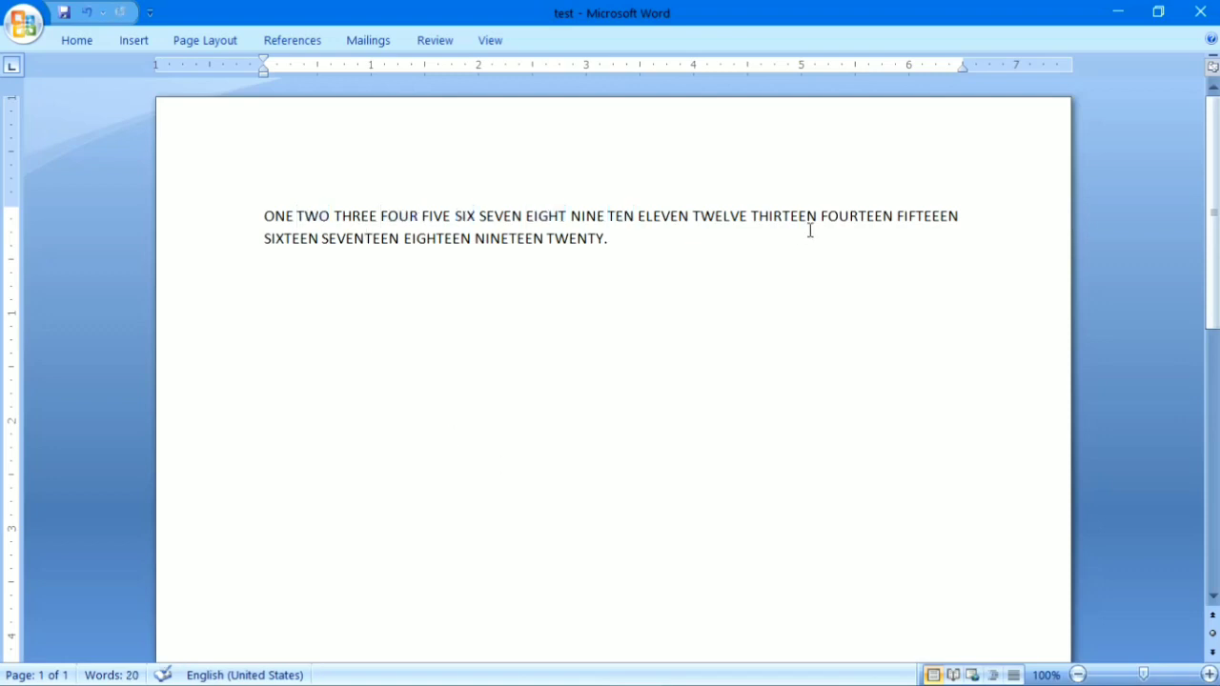
pyautogui.click(676, 250)
pyautogui.press('Return')
pyautogui.write('TWO FOUR SIX EIGHT TEN')
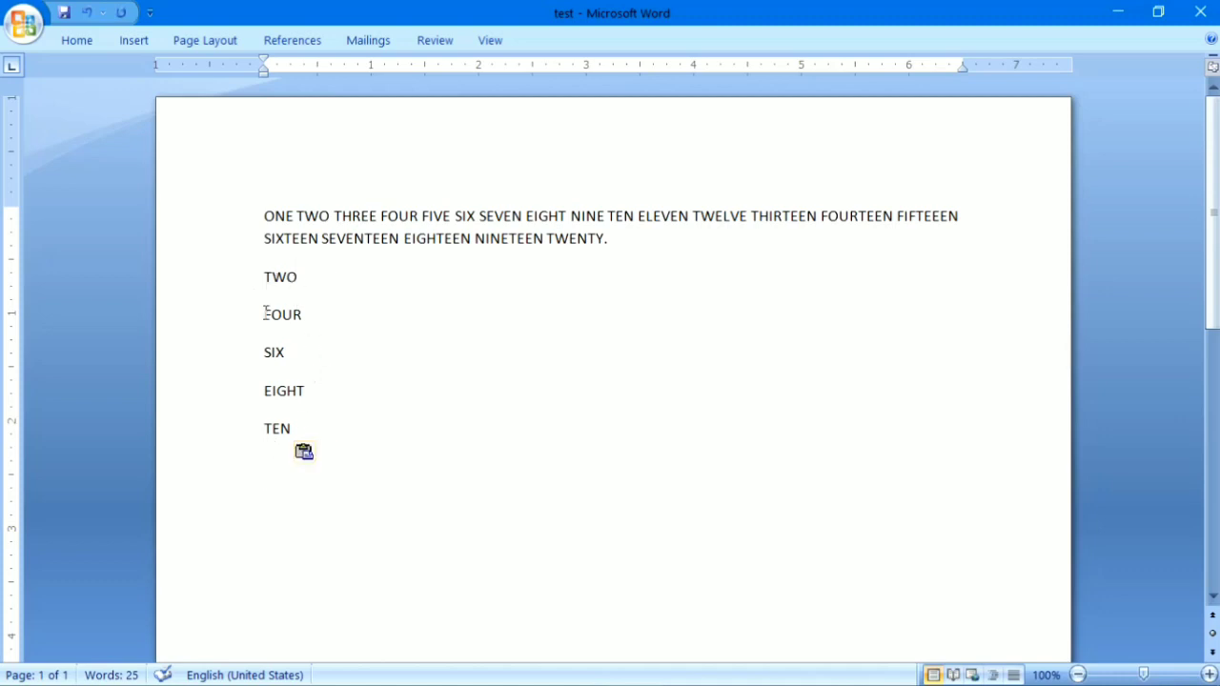
# - Check the copied words TWO to TEN below the paragraph and add an empty line after TEN
pyautogui.moveTo(263, 276); pyautogui.dragTo(294, 430)
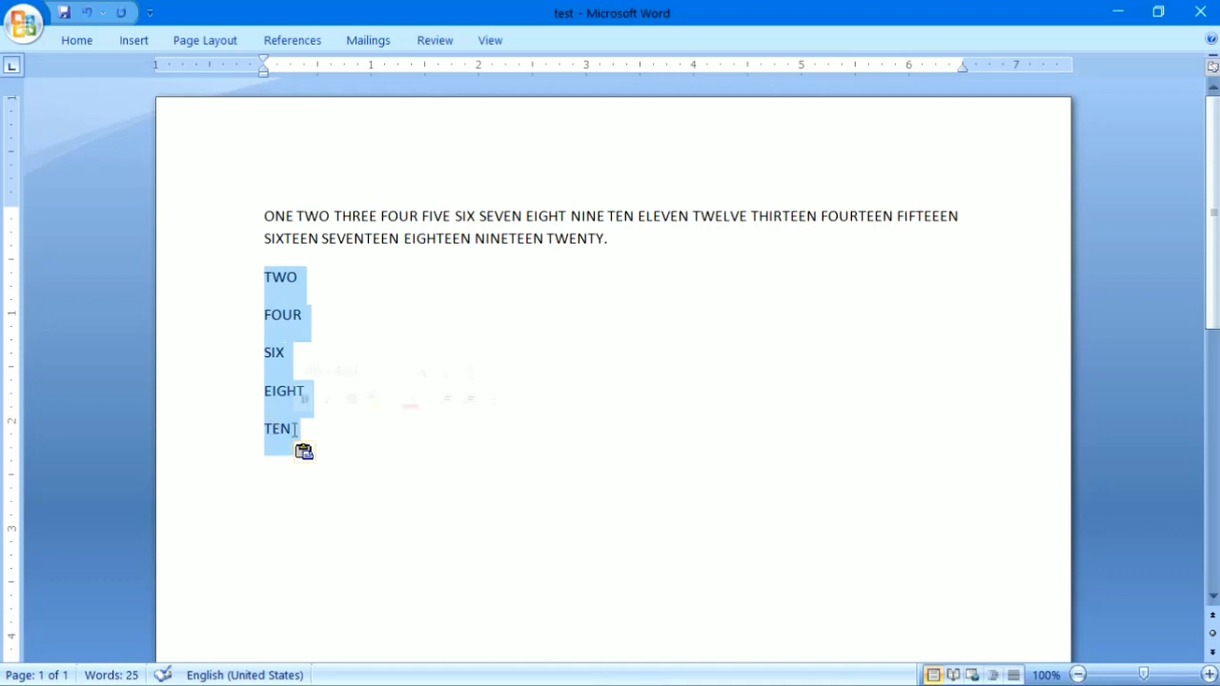
pyautogui.click(400, 450)
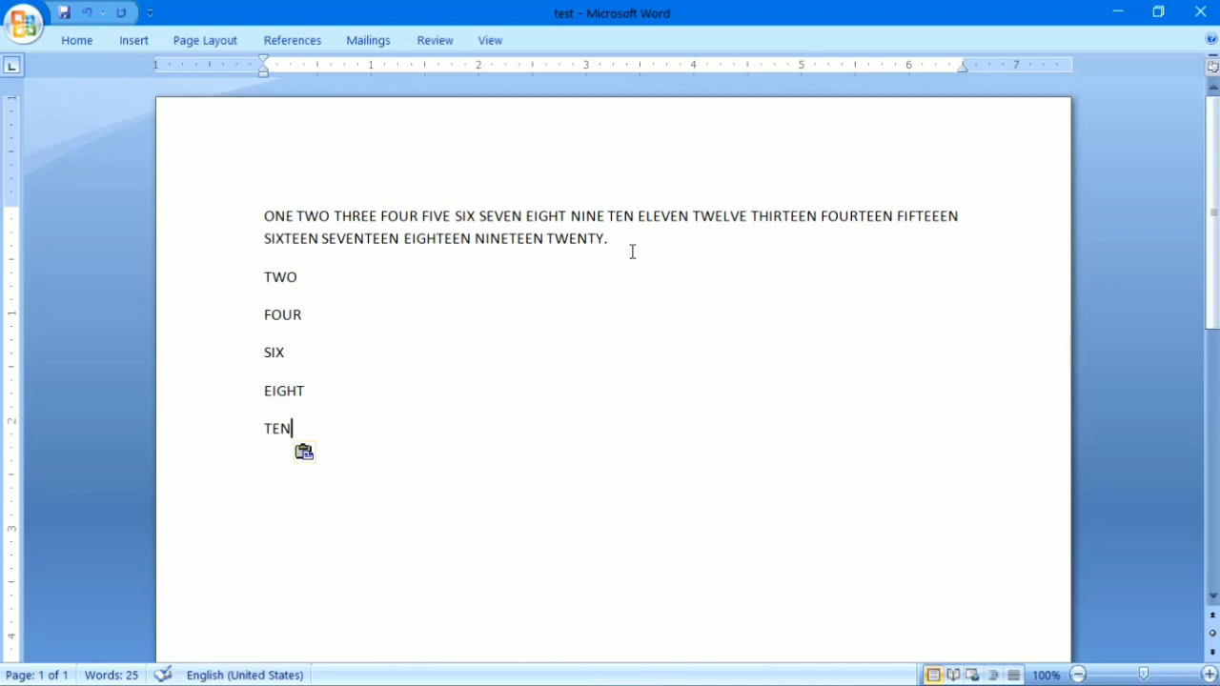
pyautogui.press('Return')
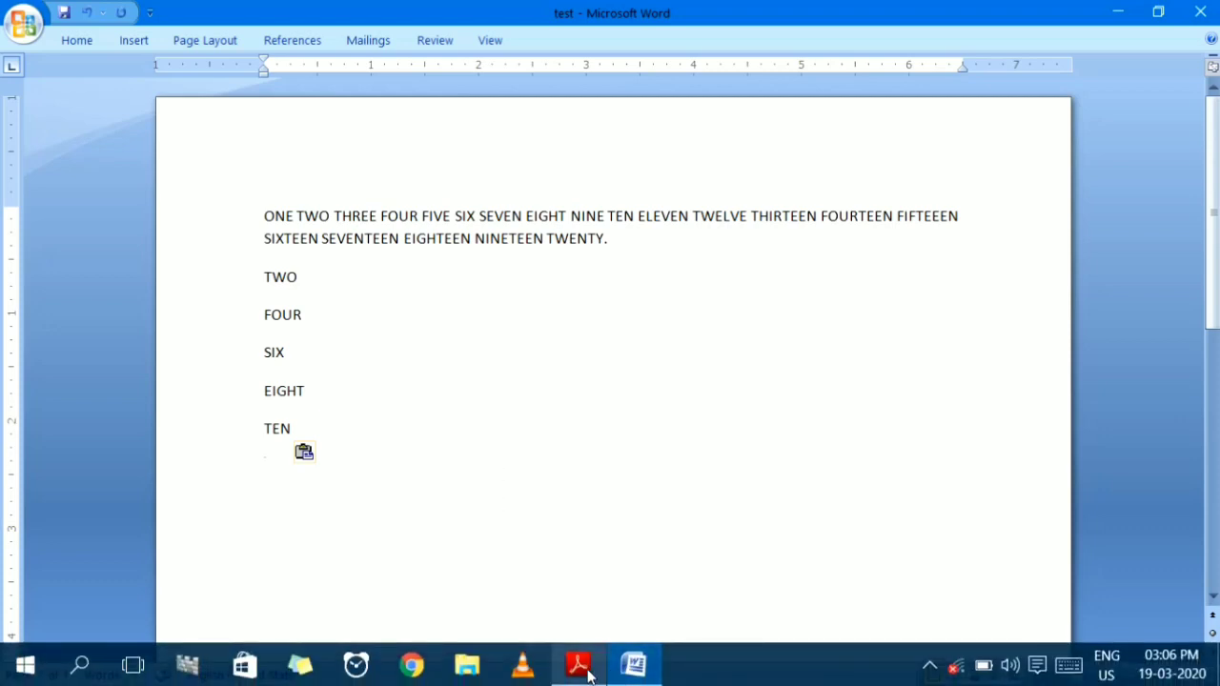
# - Switch to the question paper in Adobe Reader and read question 1(c) on the new file name
pyautogui.click(583, 669)
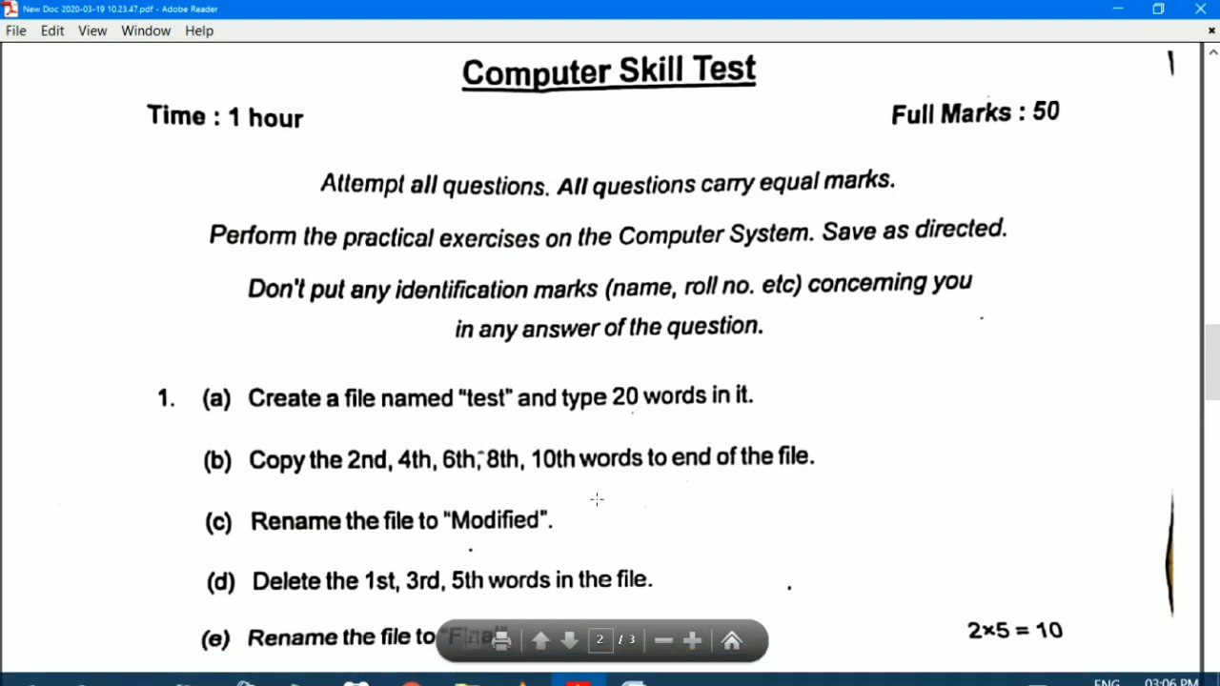
pyautogui.click(596, 498)
pyautogui.click(602, 513)
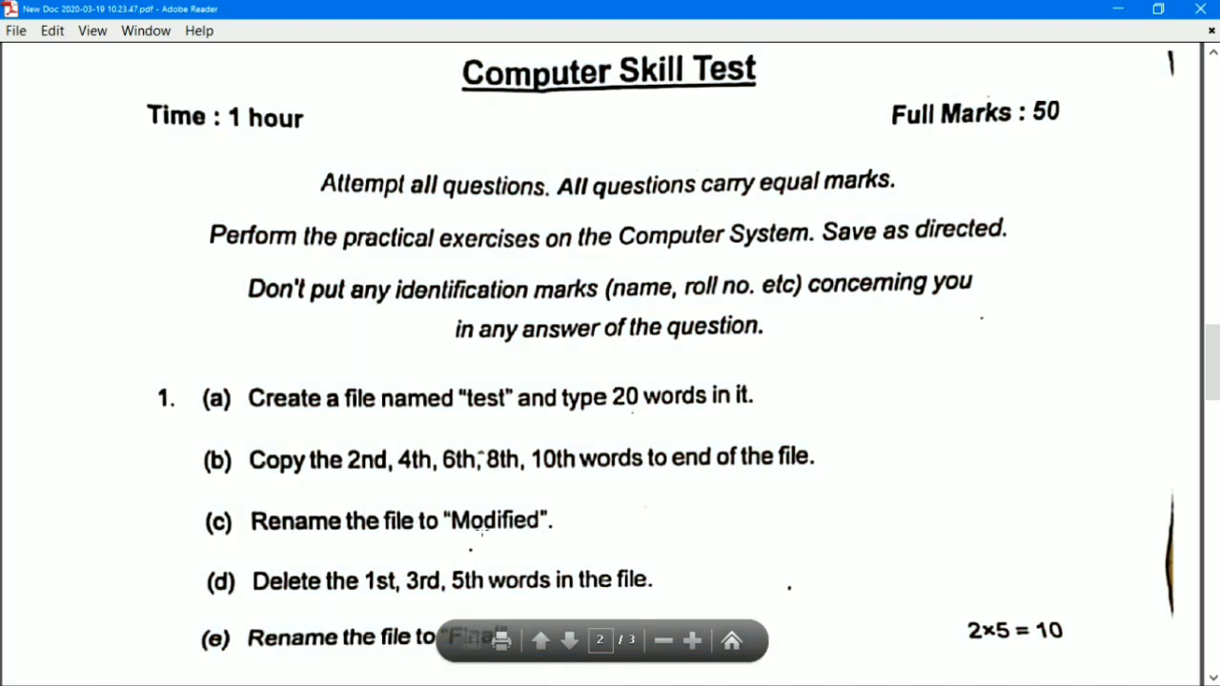
pyautogui.moveTo(445, 508); pyautogui.dragTo(551, 544)
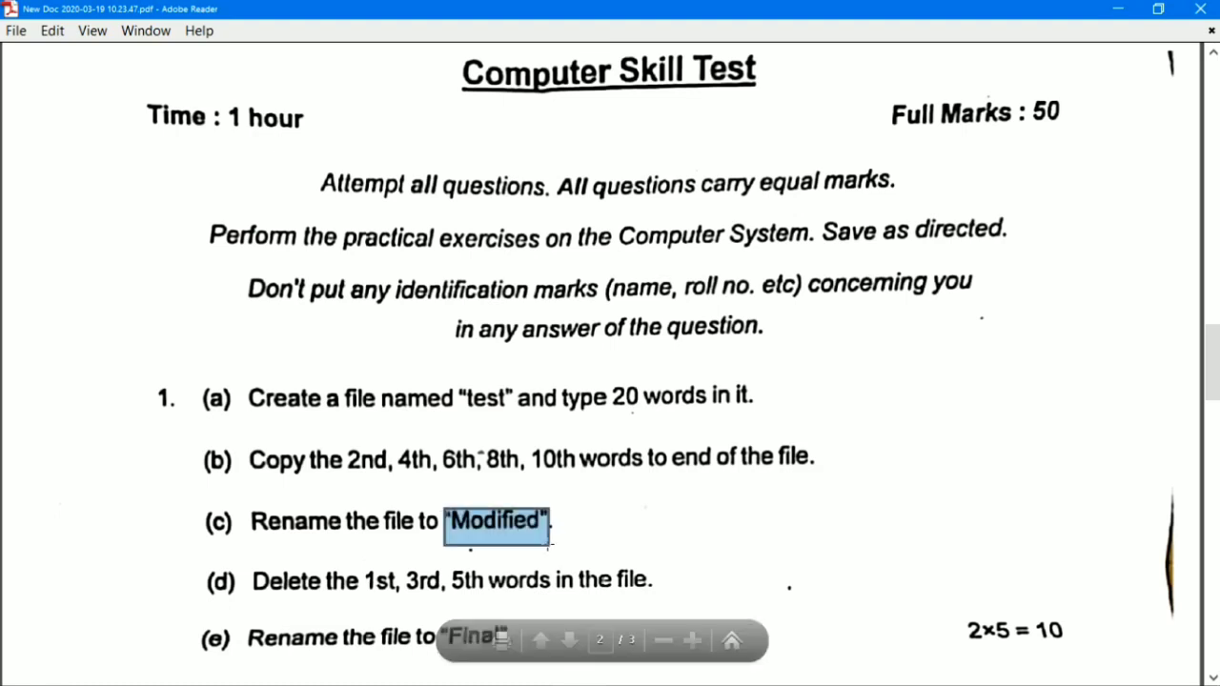
pyautogui.hotkey('ctrl', 'a')
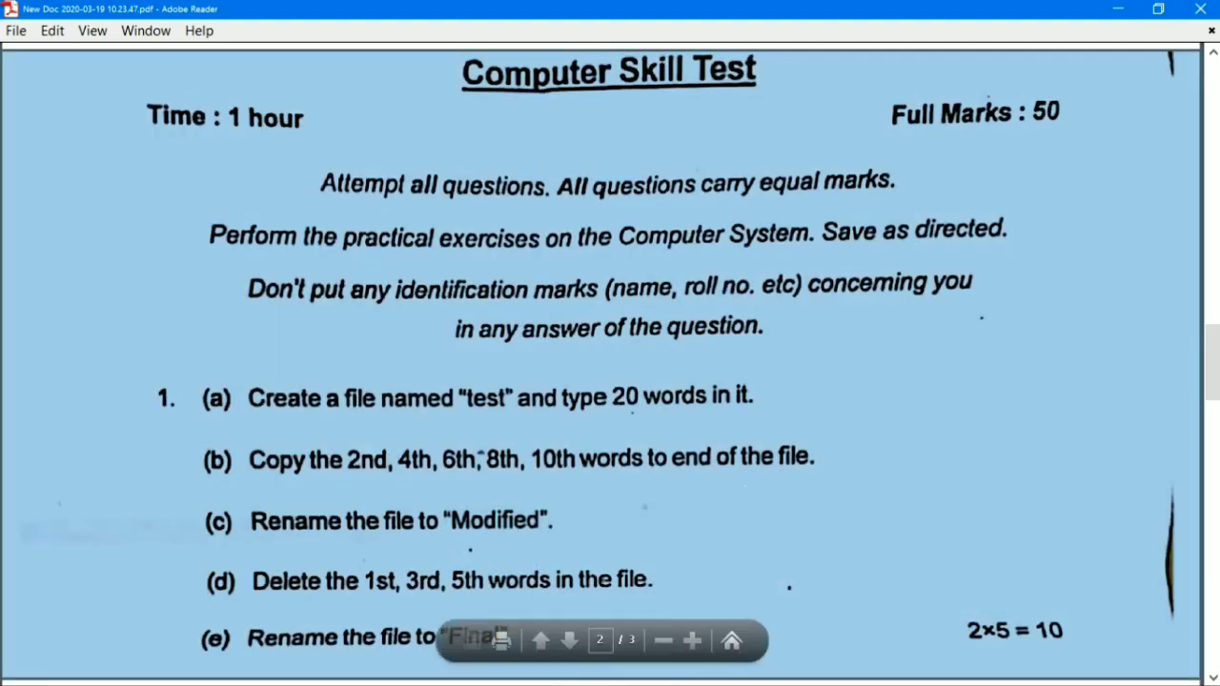
# - Switch to Word, save and close the test document, and minimize Adobe Reader to reach the desktop
pyautogui.click(643, 672)
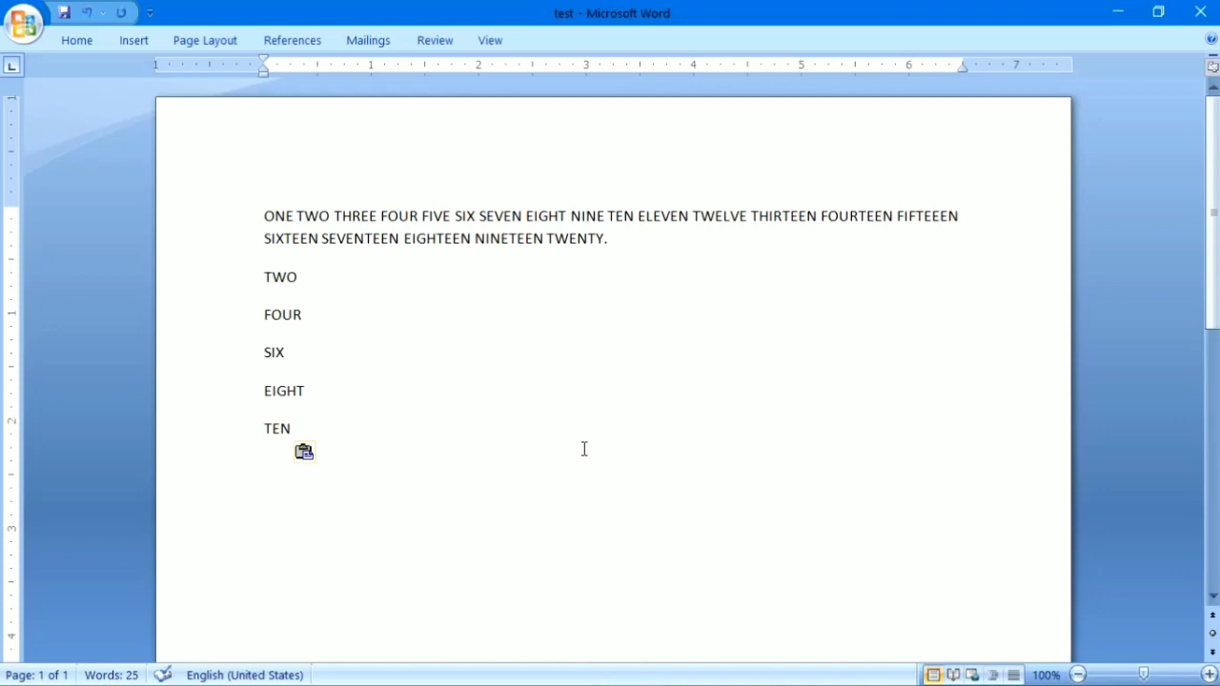
pyautogui.hotkey('ctrl', 's')
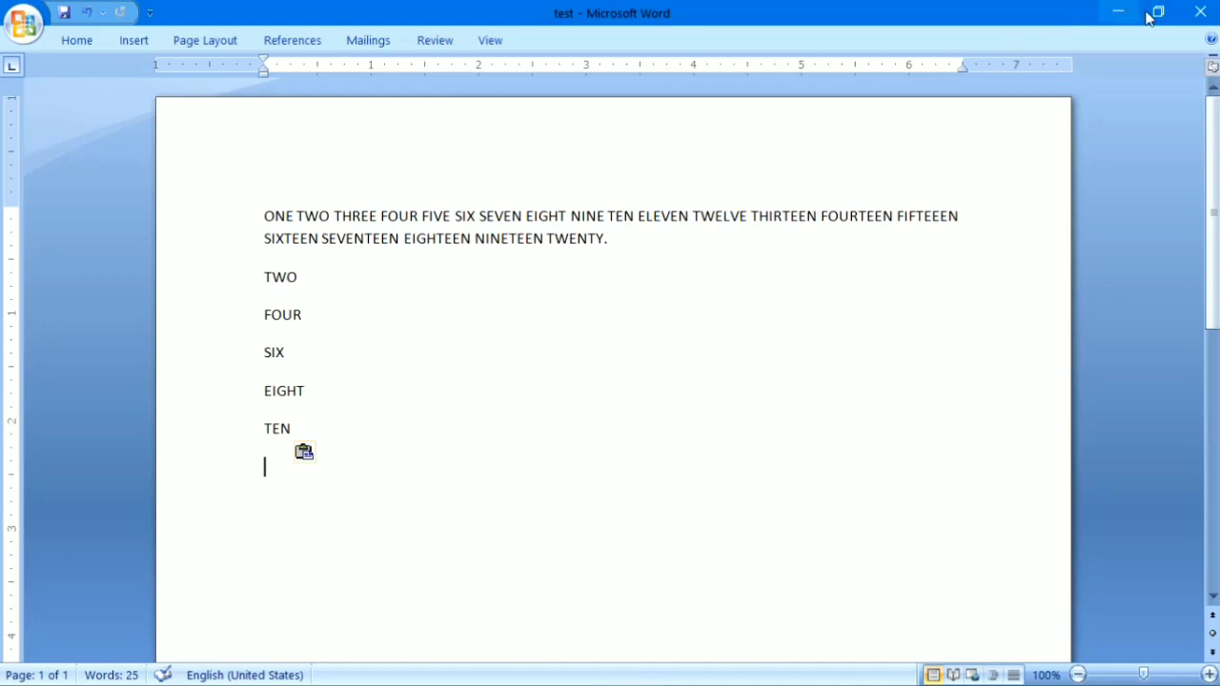
pyautogui.click(1203, 11)
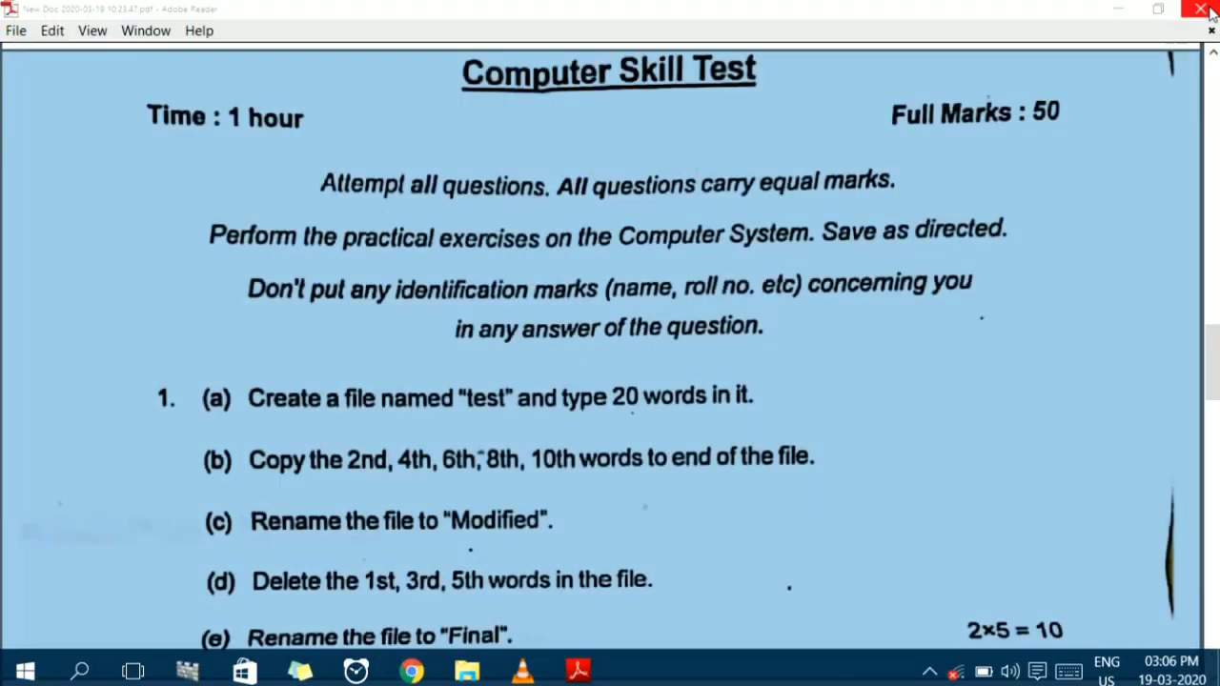
pyautogui.click(1120, 8)
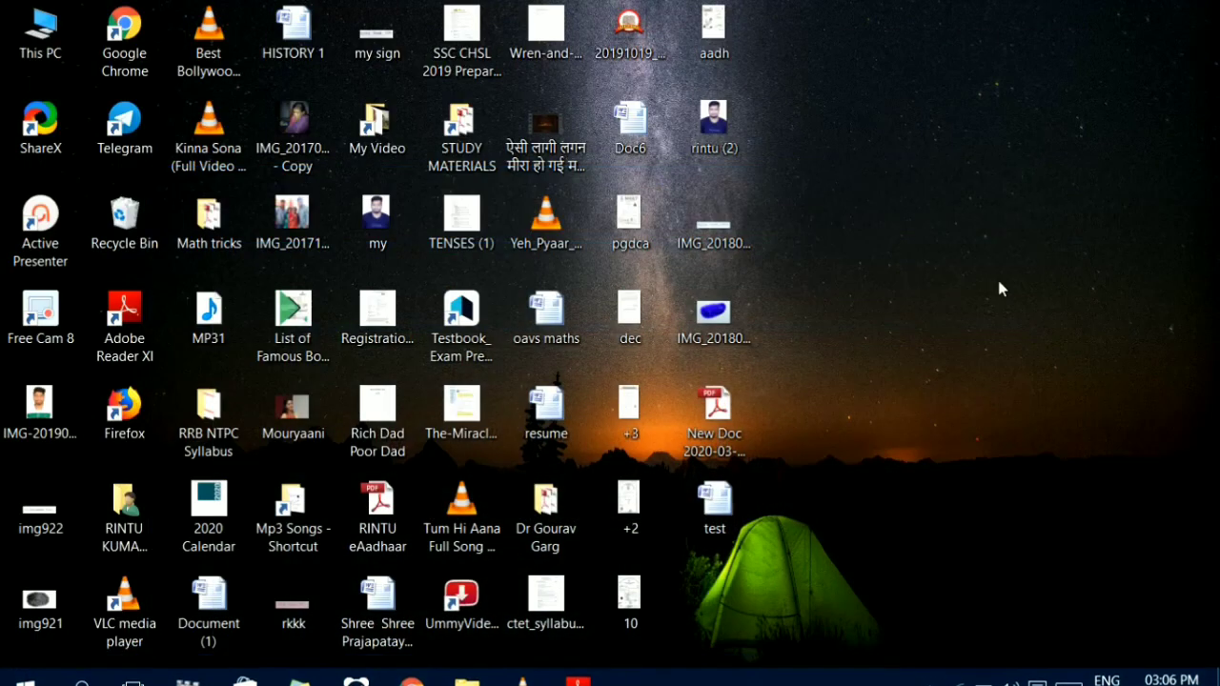
# - Rename the test document on the desktop to Modified and open it in Word
pyautogui.click(721, 519)
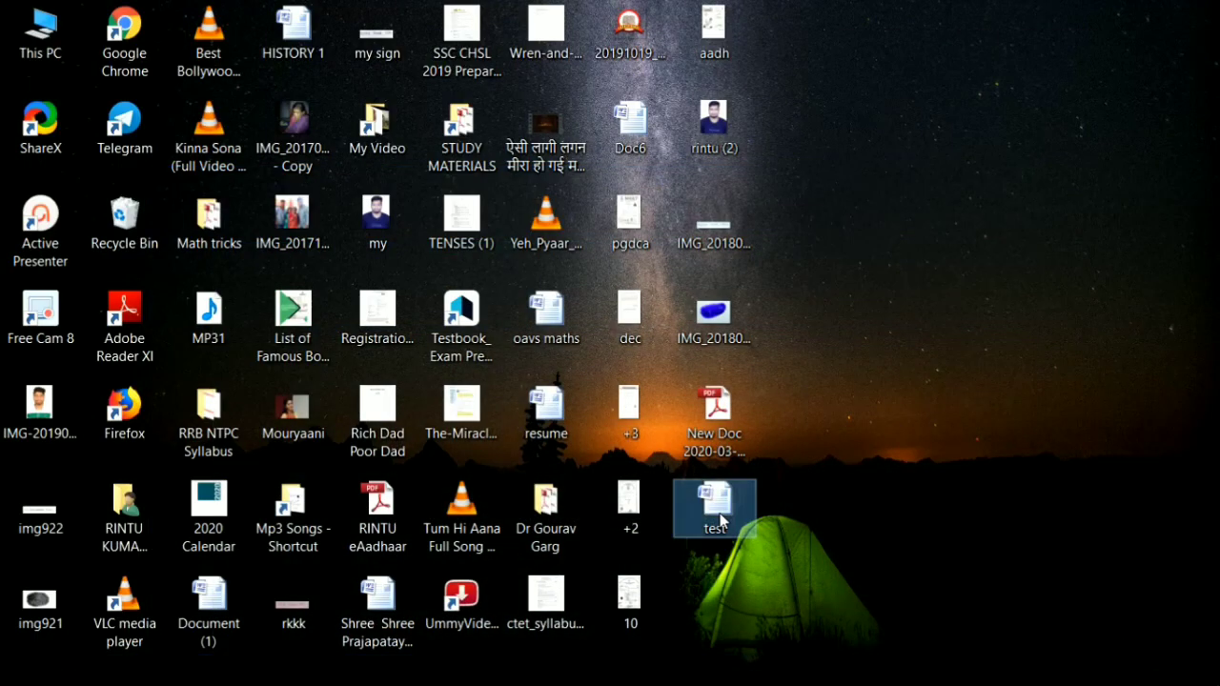
pyautogui.rightClick(721, 520)
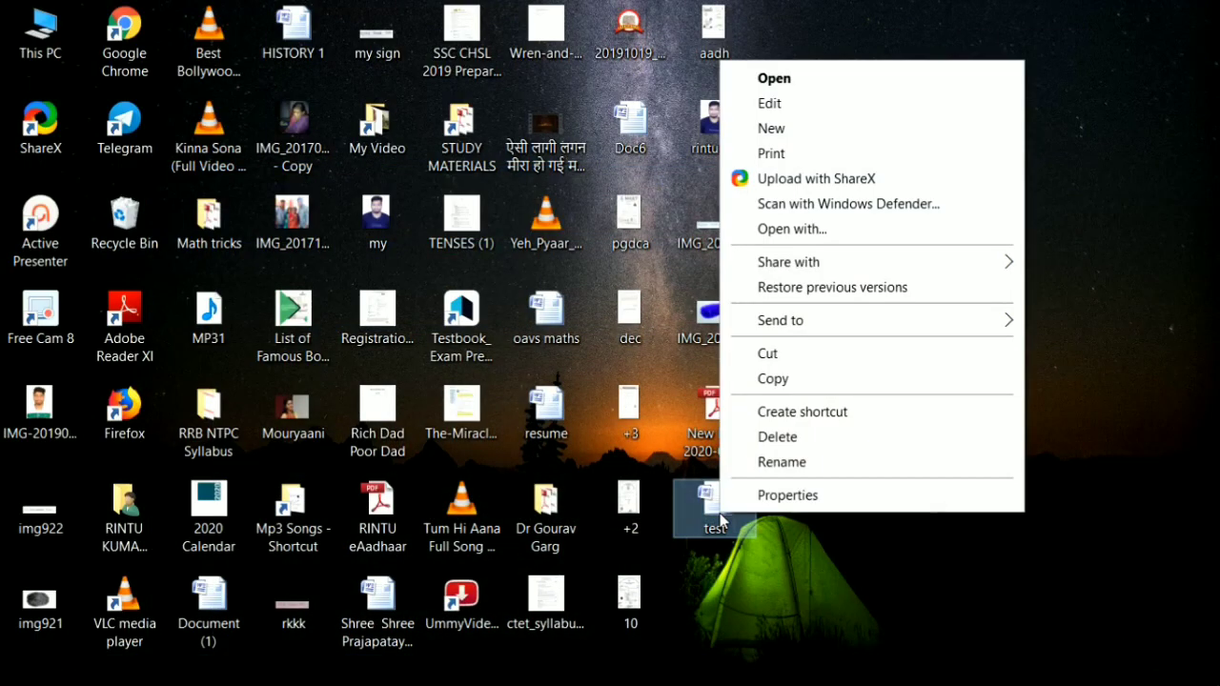
pyautogui.click(803, 464)
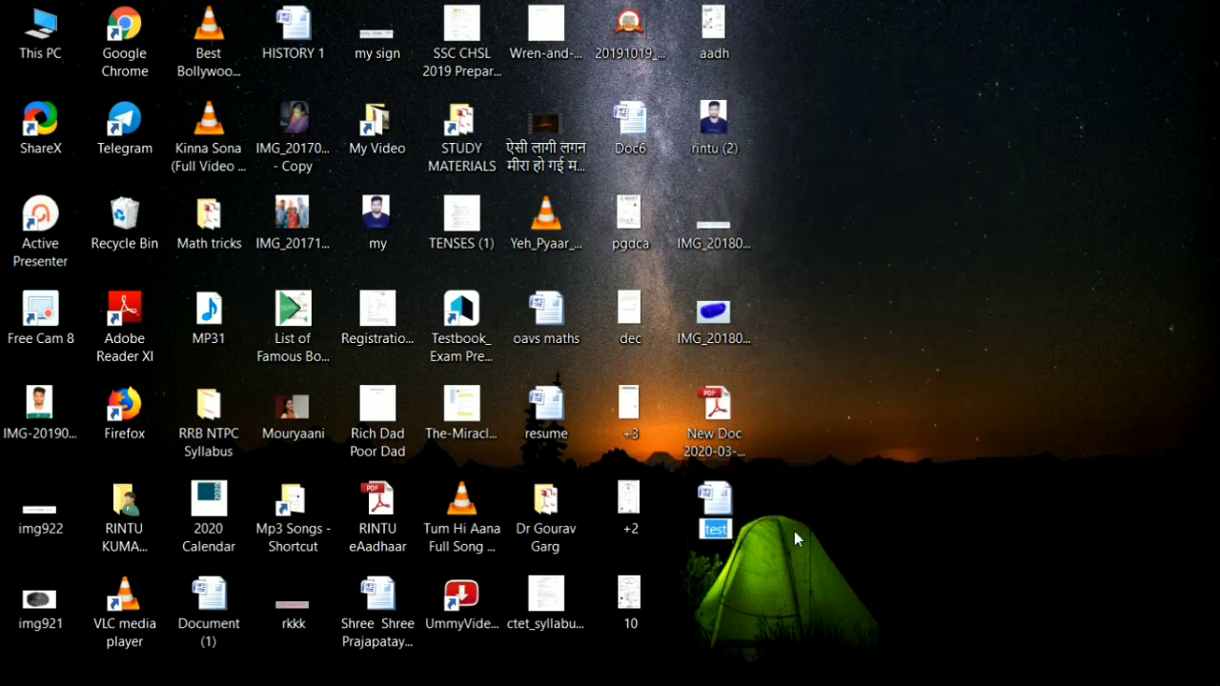
pyautogui.write('Modified')
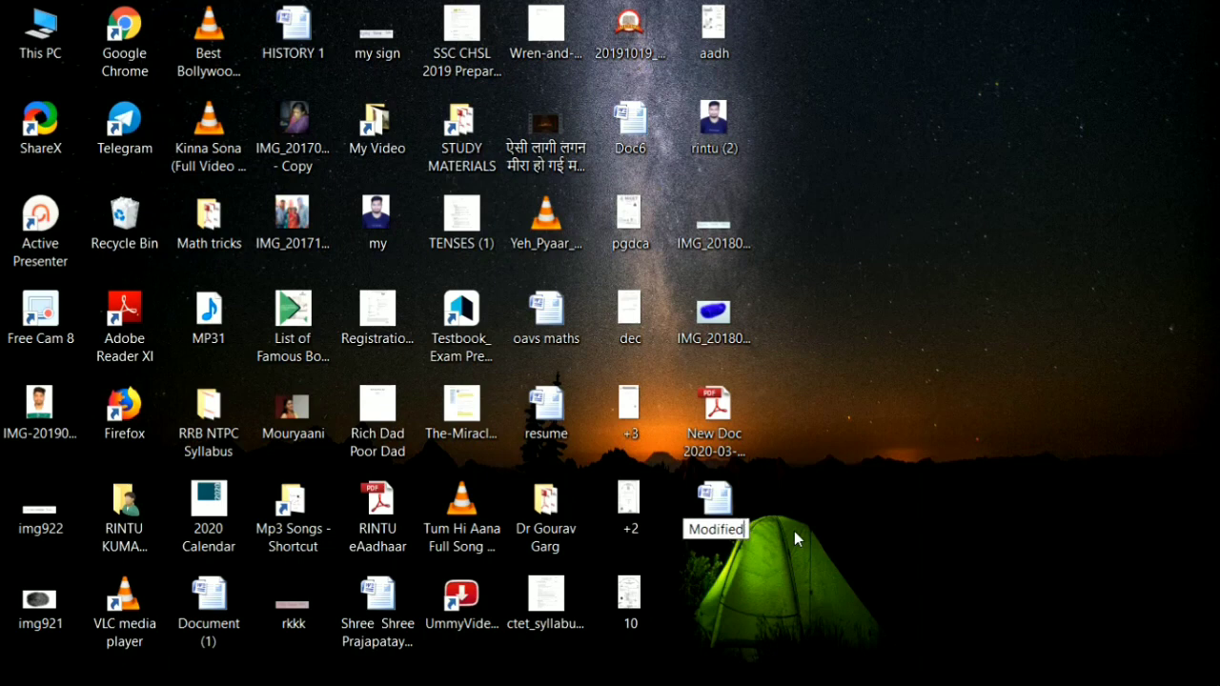
pyautogui.press('Return')
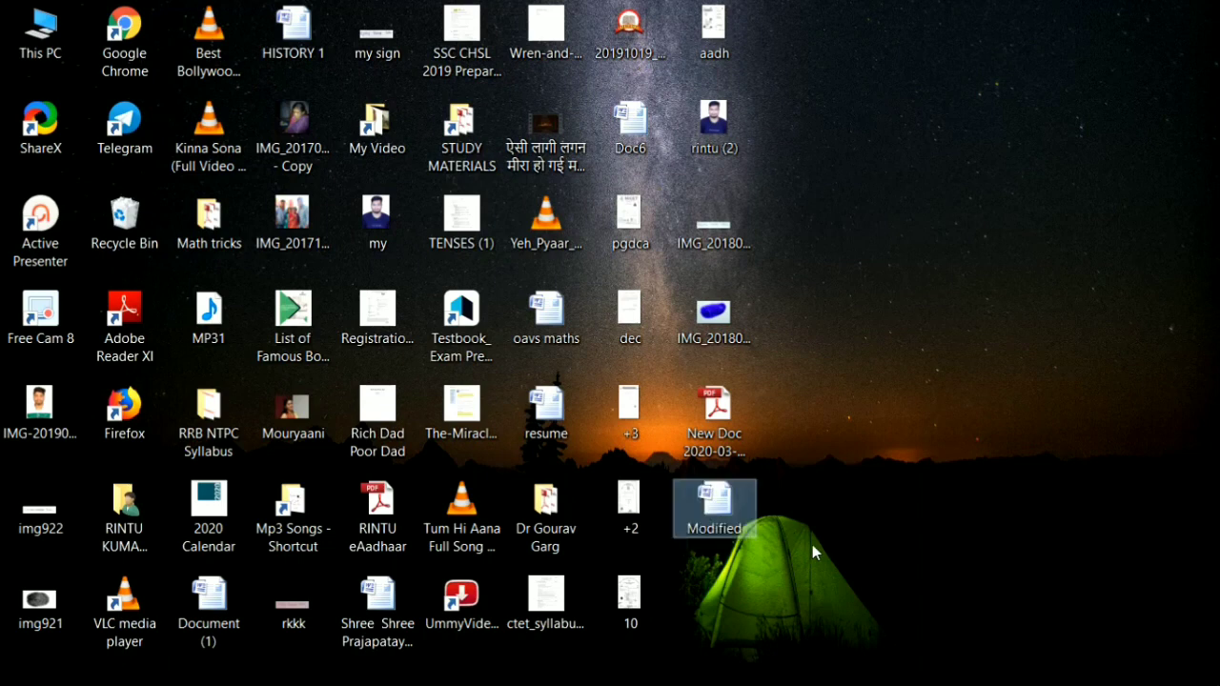
pyautogui.doubleClick(715, 522)
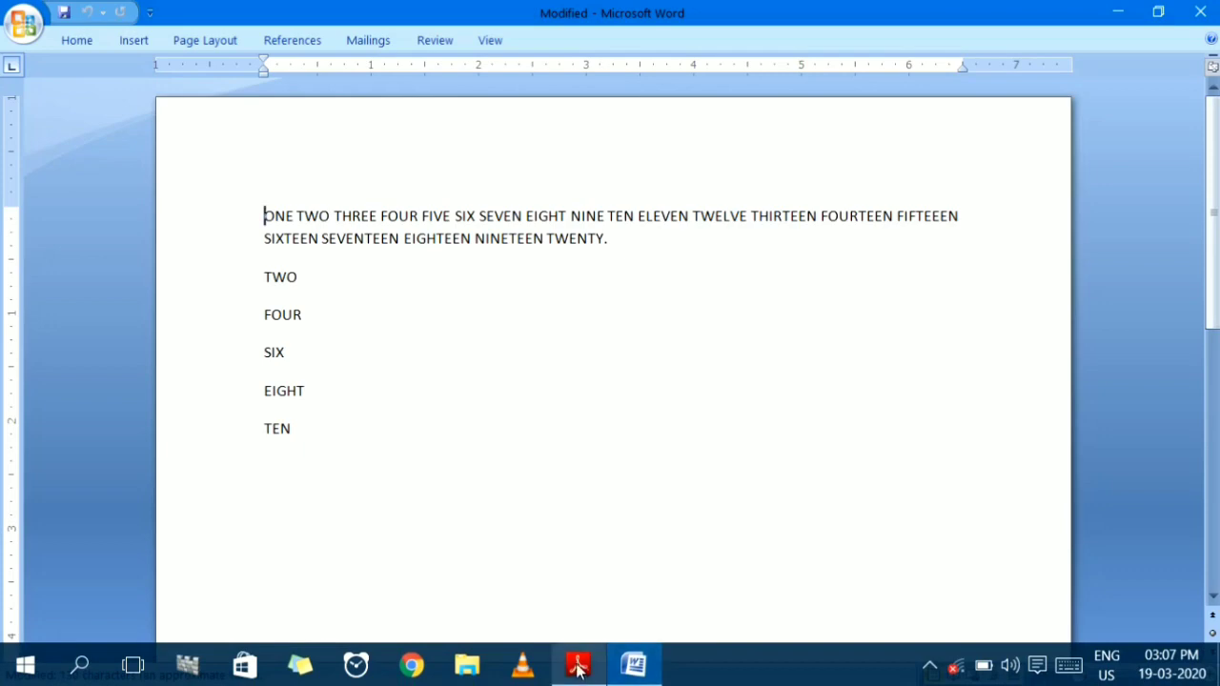
# - Switch to the question paper in Adobe Reader and read question 1(d) on which words to delete
pyautogui.click(578, 665)
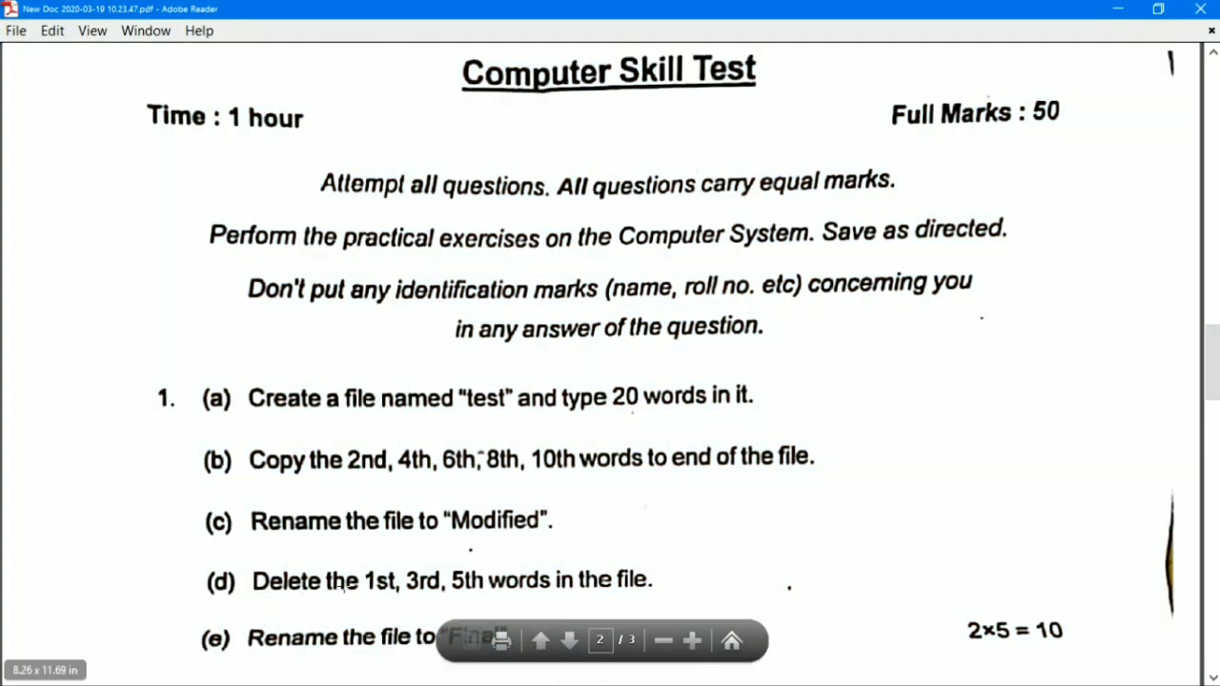
pyautogui.moveTo(371, 579); pyautogui.dragTo(485, 579)
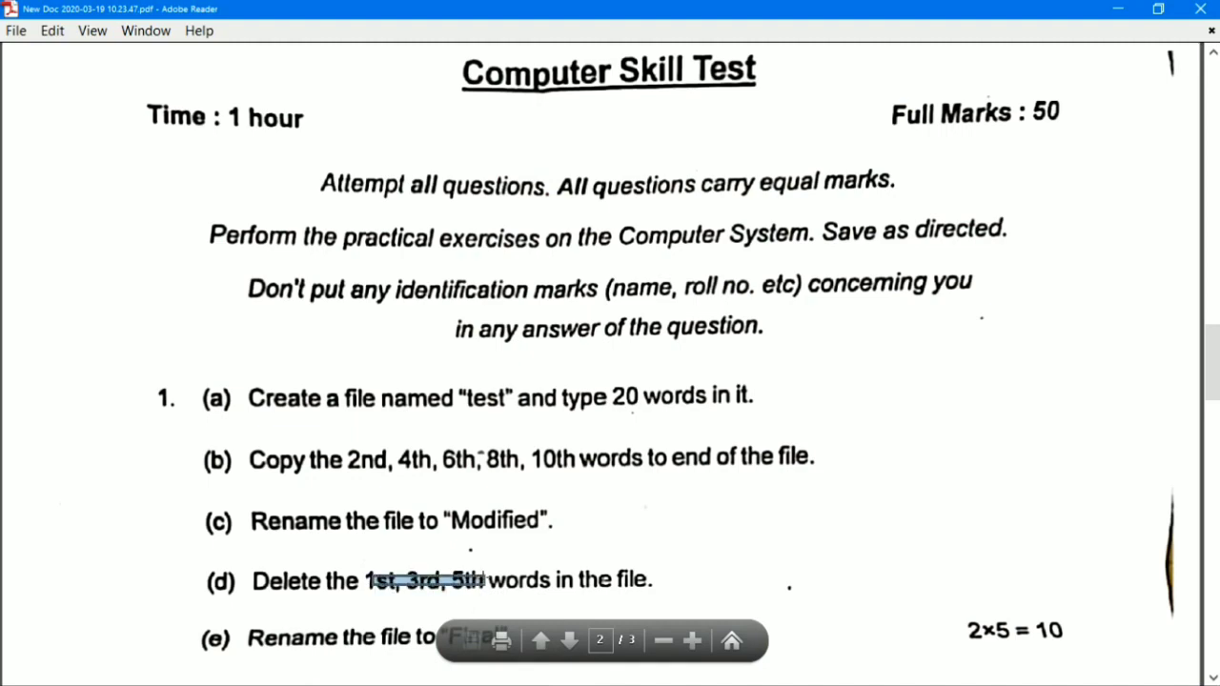
pyautogui.hotkey('ctrl', 'a')
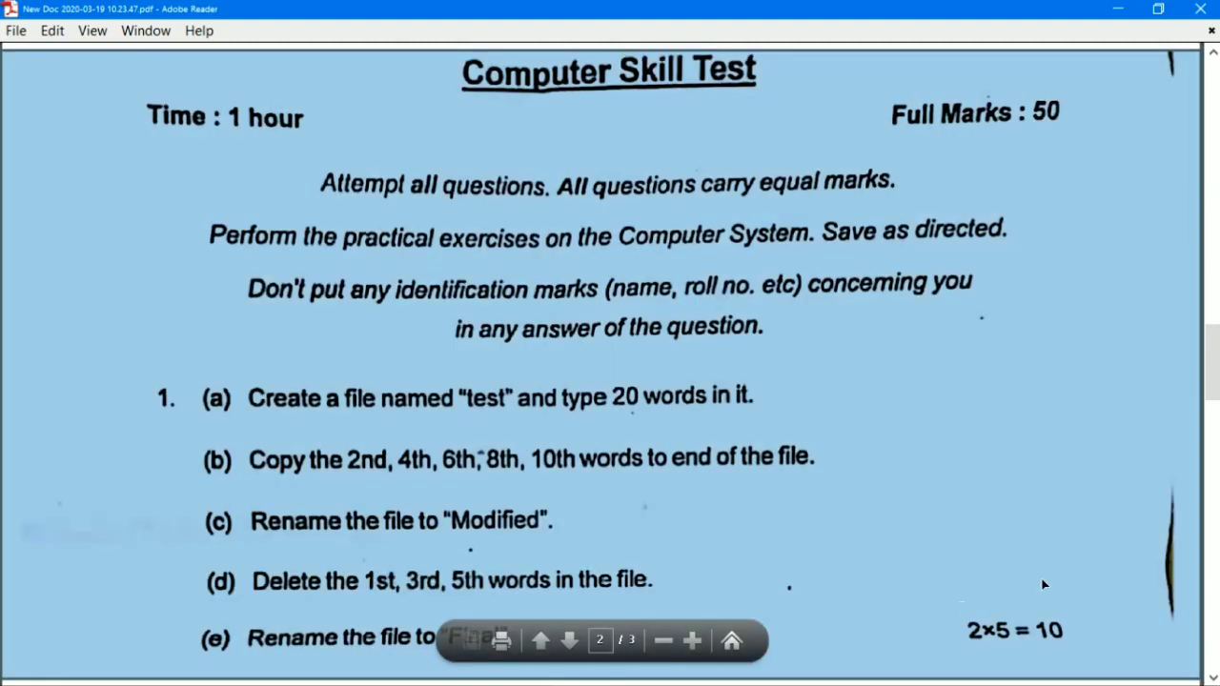
pyautogui.click(1018, 465)
pyautogui.scroll(-5, 1216, 368)
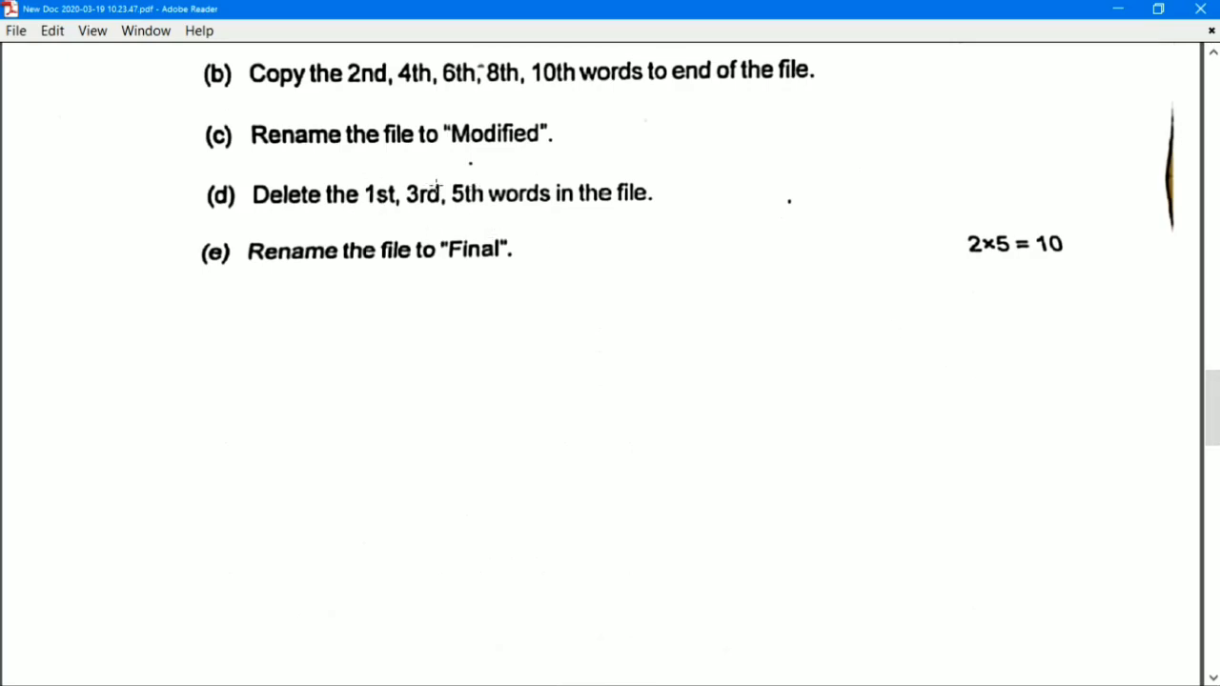
# - Switch to Word, delete the words ONE, THREE and FIVE together from the paragraph, and save the document
pyautogui.click(636, 672)
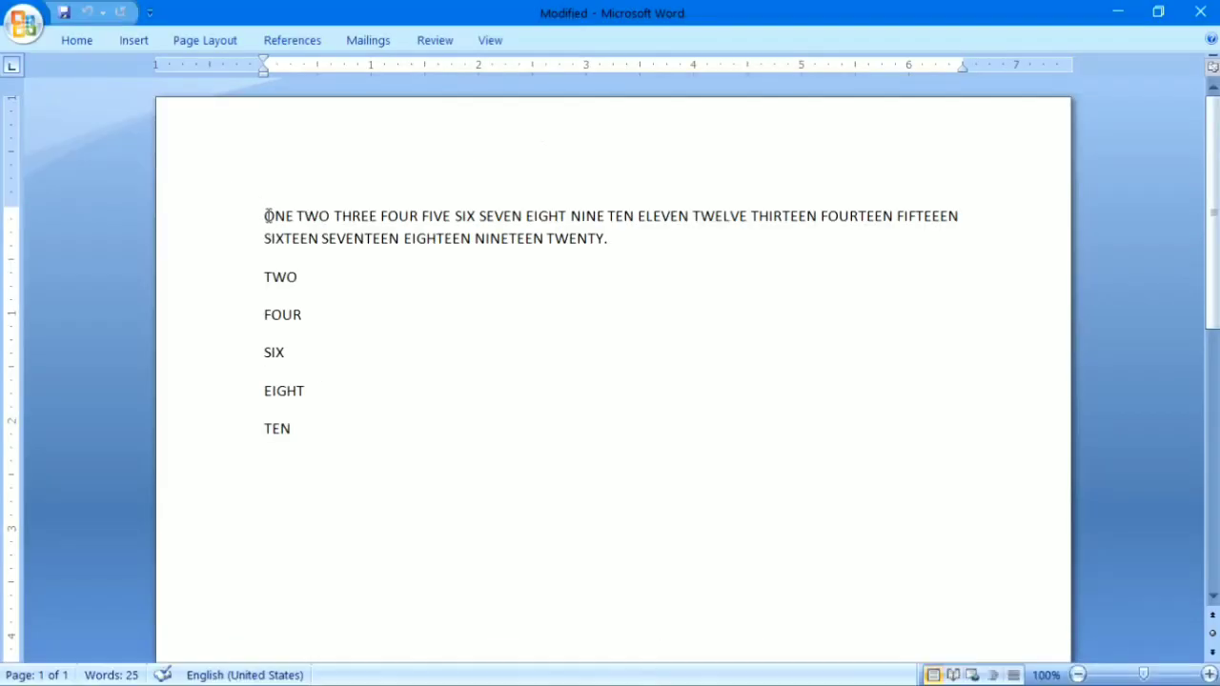
pyautogui.moveTo(267, 216); pyautogui.dragTo(450, 224)
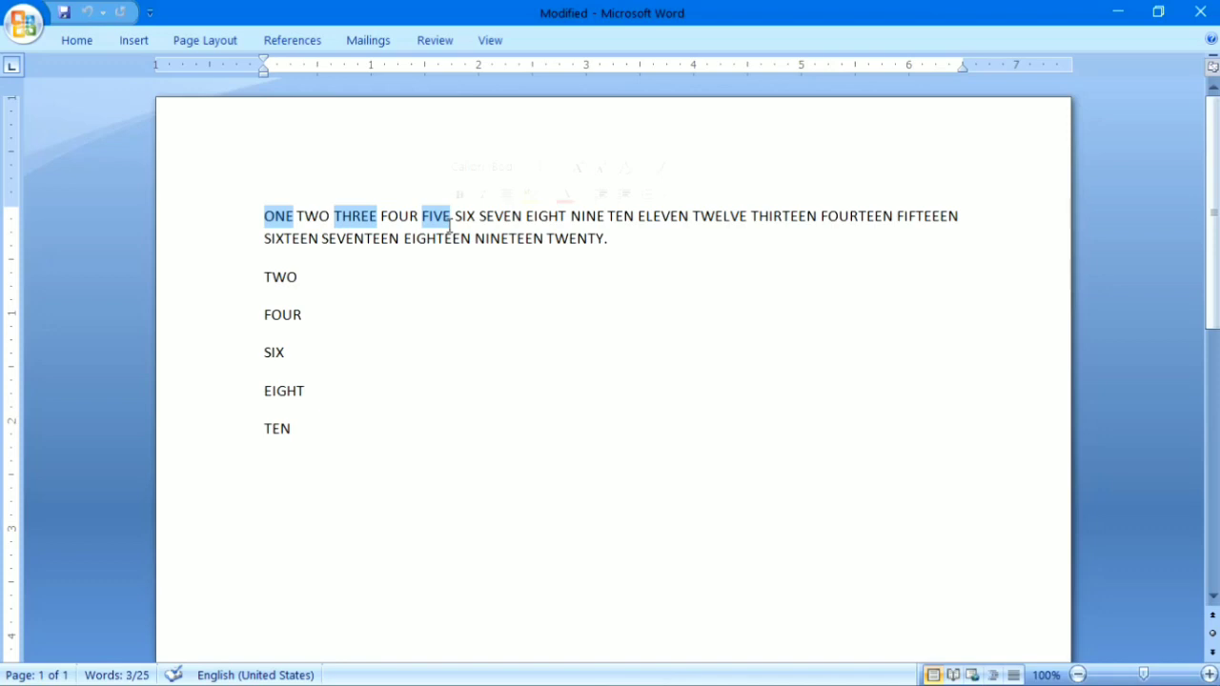
pyautogui.press('Delete')
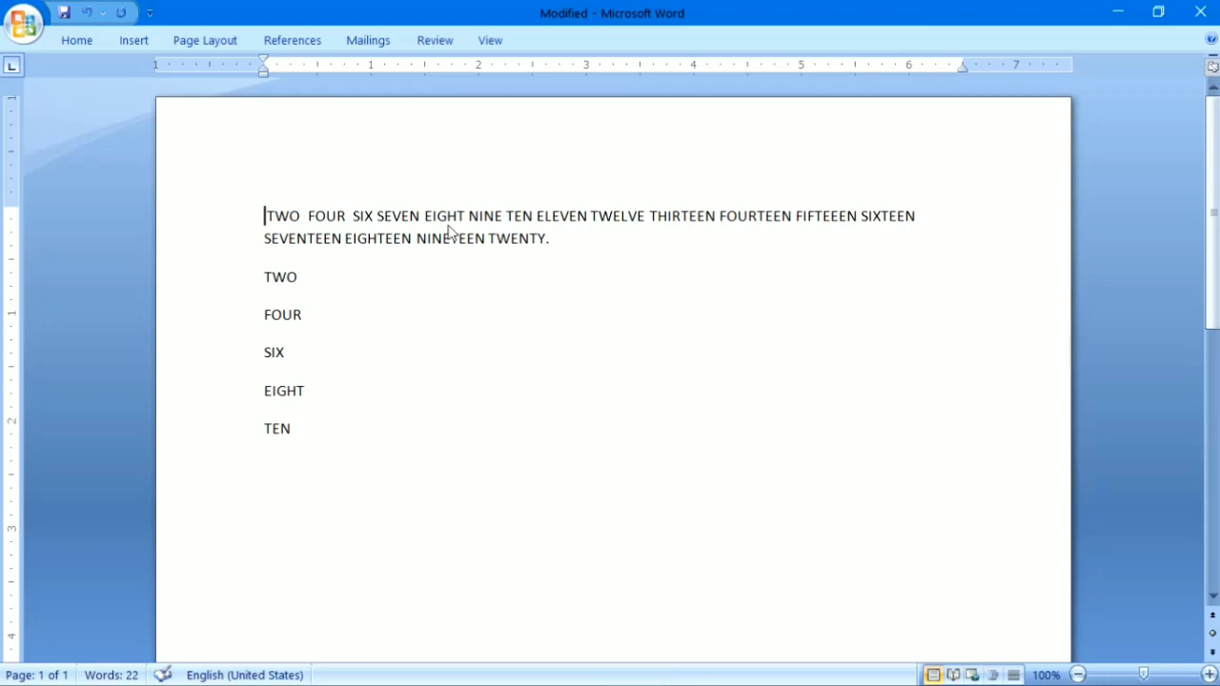
pyautogui.hotkey('ctrl', 's')
# - Switch to the question paper in Adobe Reader and read question 1(e) on the final file name
pyautogui.click(579, 668)
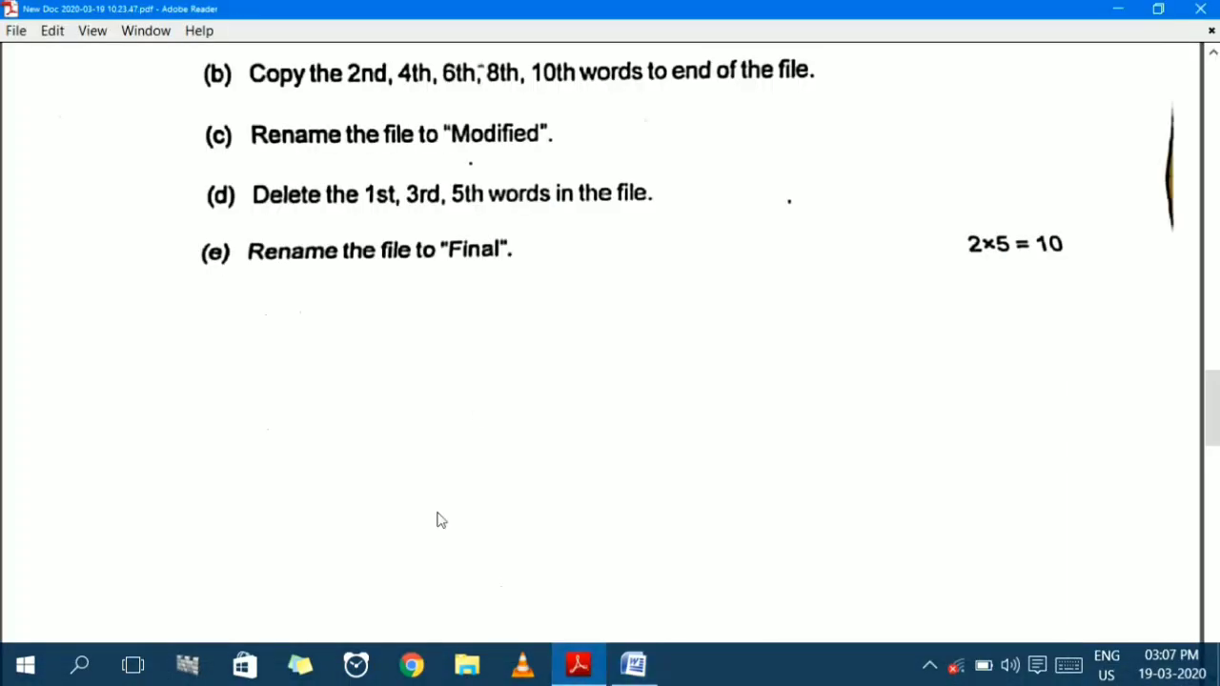
pyautogui.moveTo(243, 256); pyautogui.dragTo(514, 276)
pyautogui.click(562, 299)
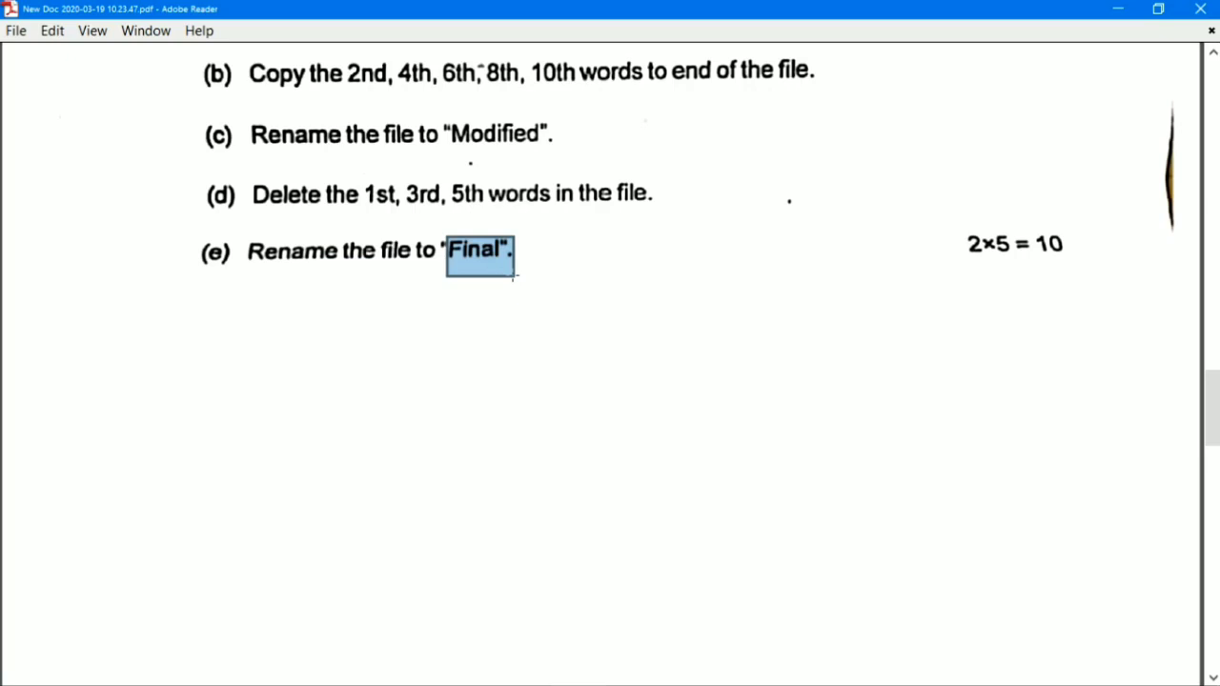
pyautogui.click(515, 276)
pyautogui.click(556, 490)
pyautogui.moveTo(715, 679)
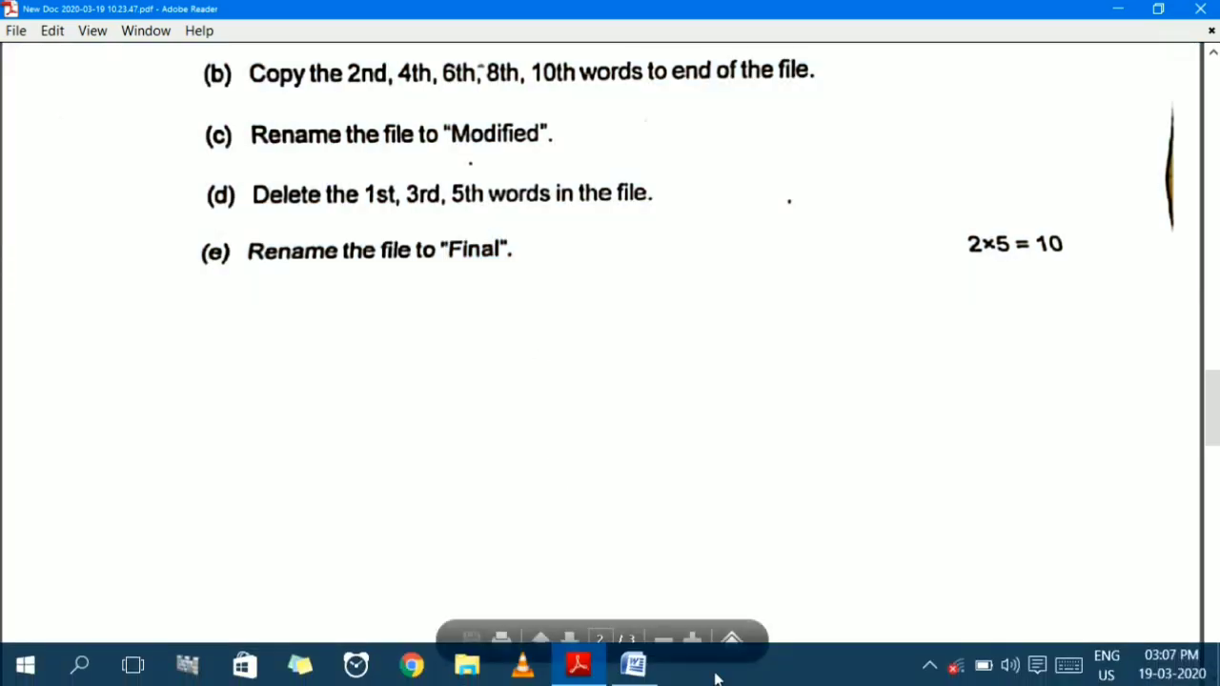
# - Switch to Word, close the Modified document, and minimize Adobe Reader to reach the desktop
pyautogui.click(644, 668)
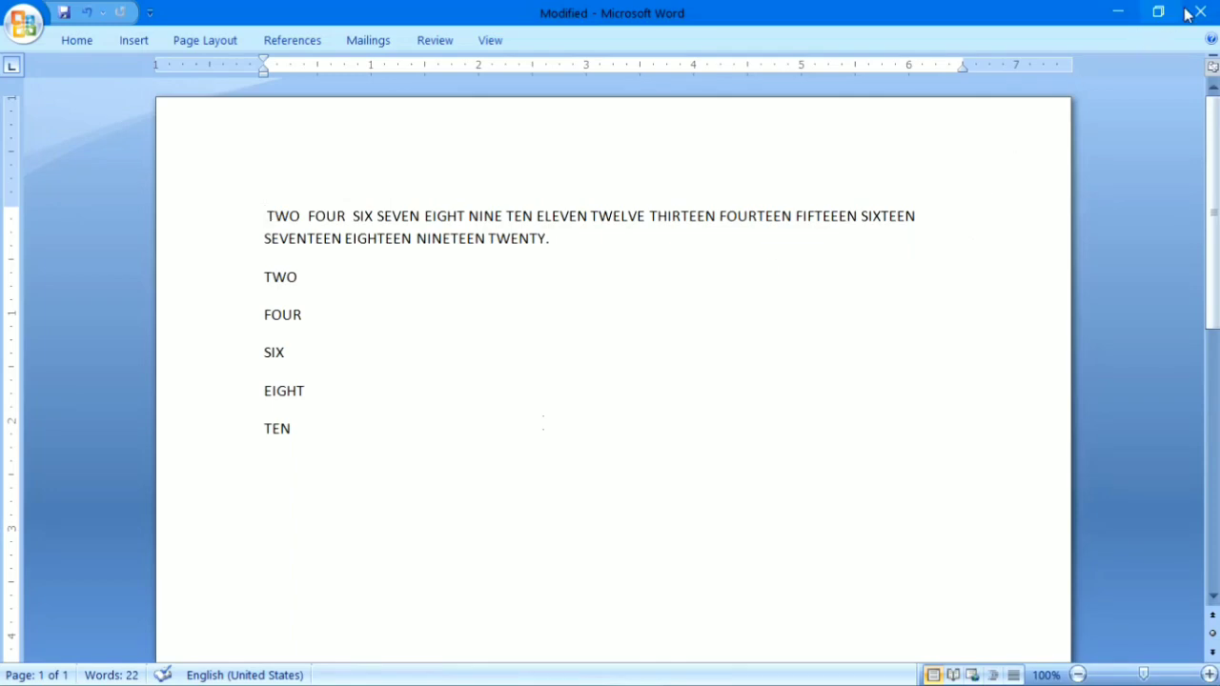
pyautogui.click(1201, 11)
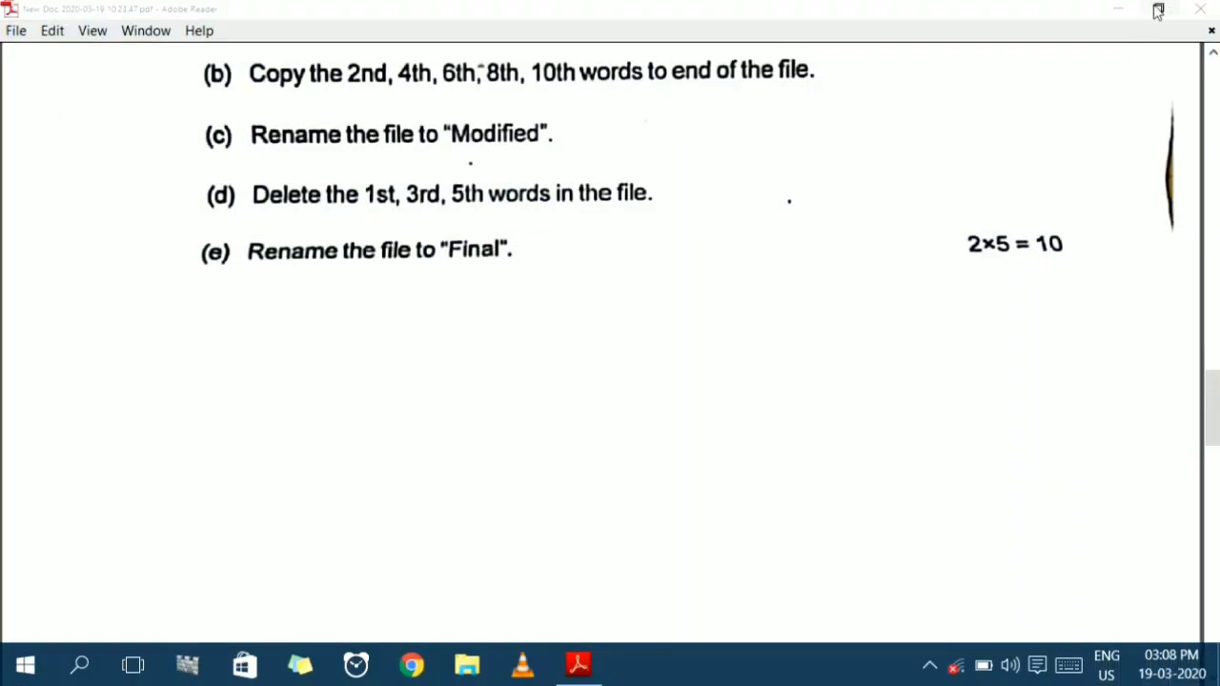
pyautogui.click(1134, 11)
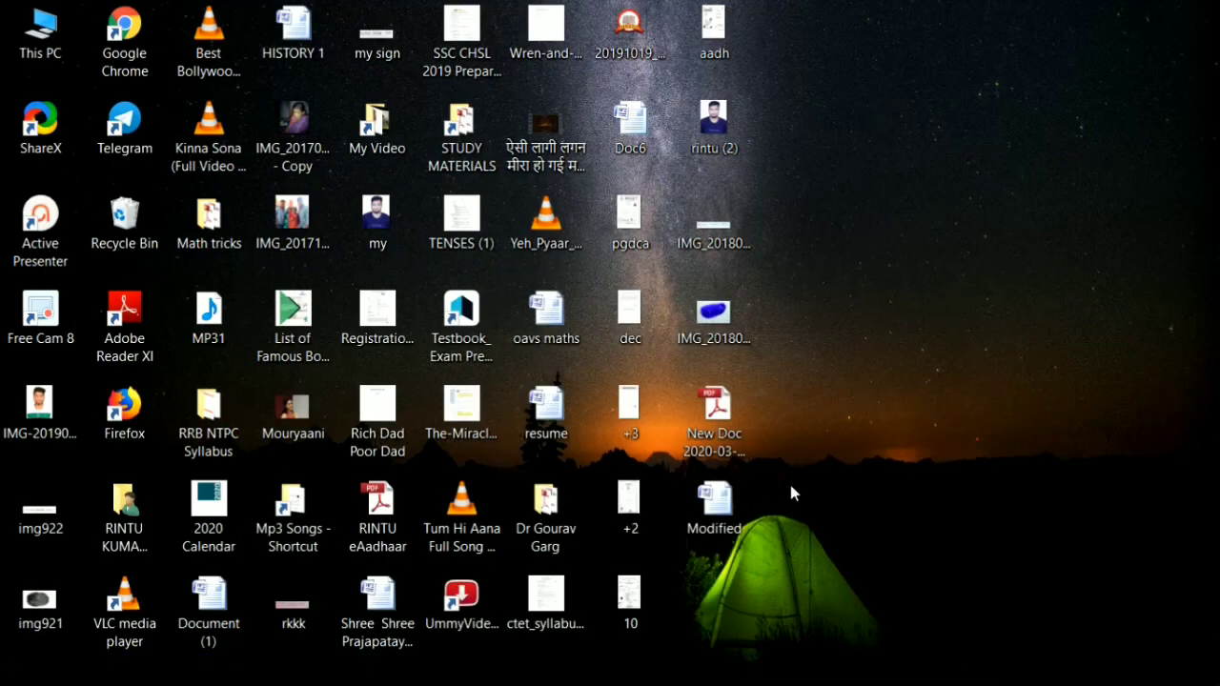
# - Rename the Modified document on the desktop to Final and open it in Word
pyautogui.rightClick(715, 525)
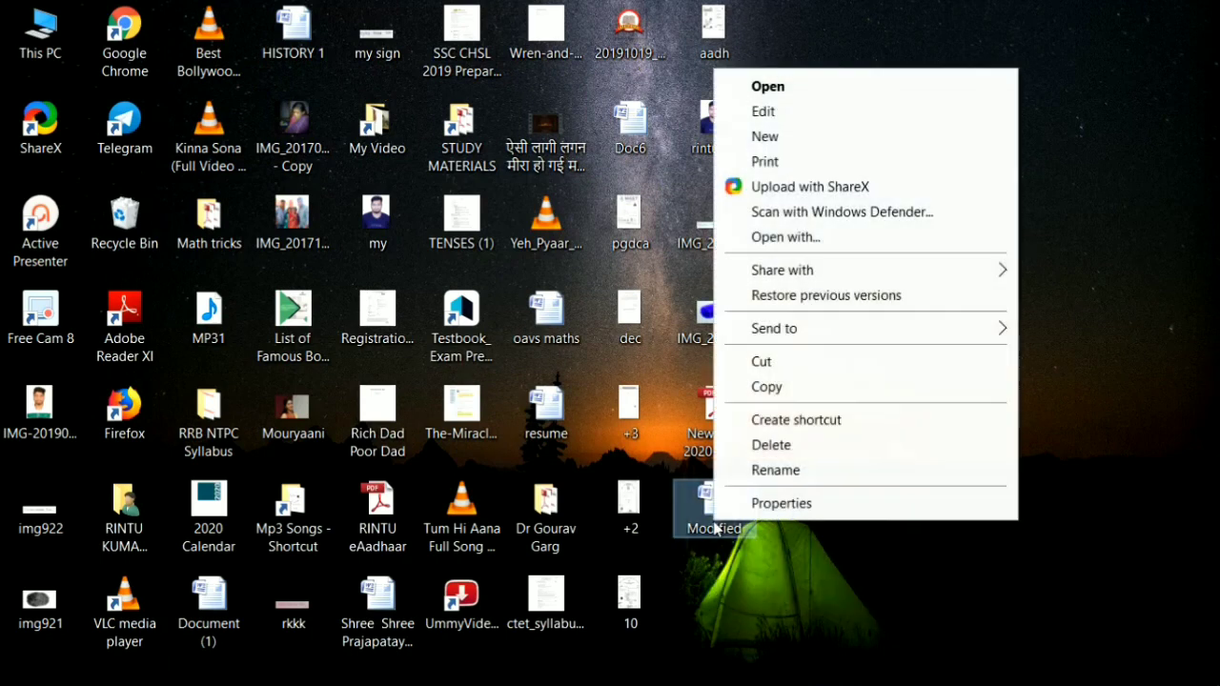
pyautogui.click(787, 471)
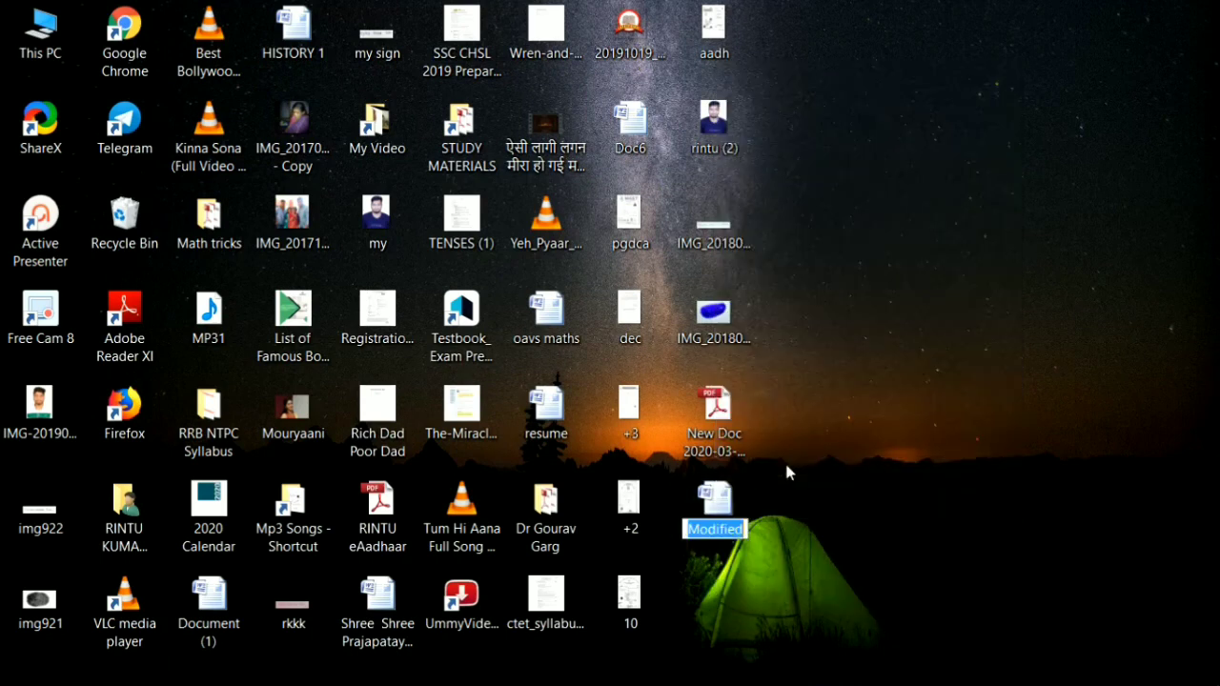
pyautogui.press('BackSpace')
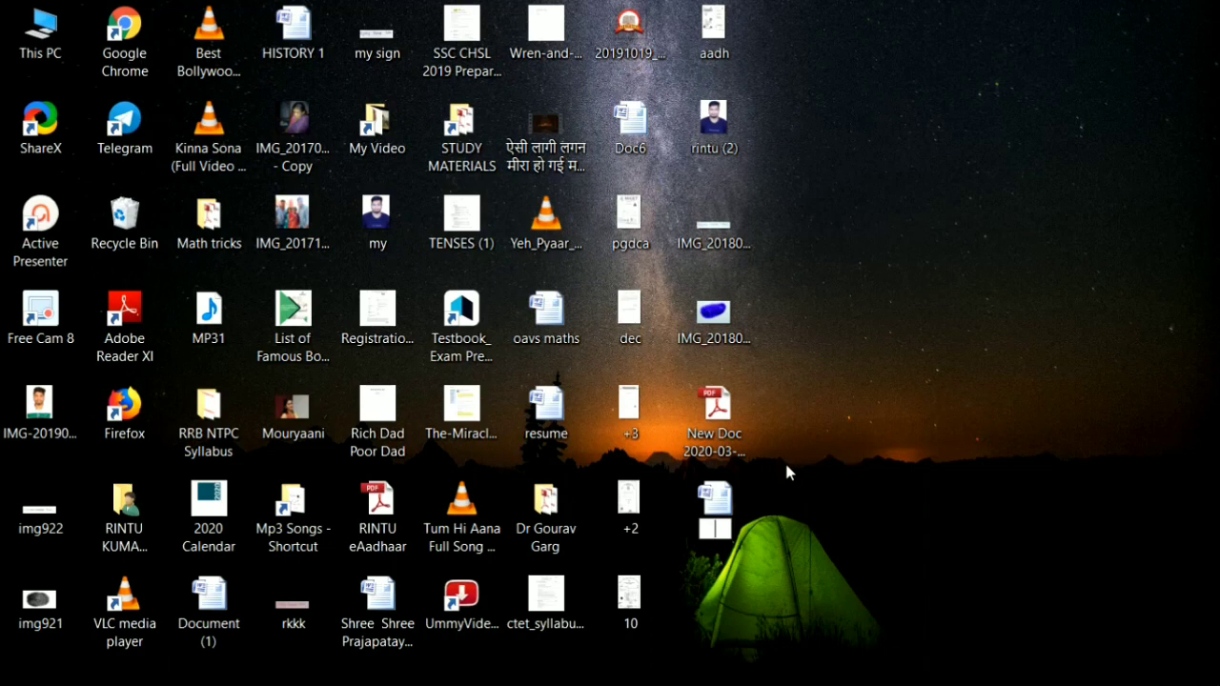
pyautogui.write('Final')
pyautogui.press('Return')
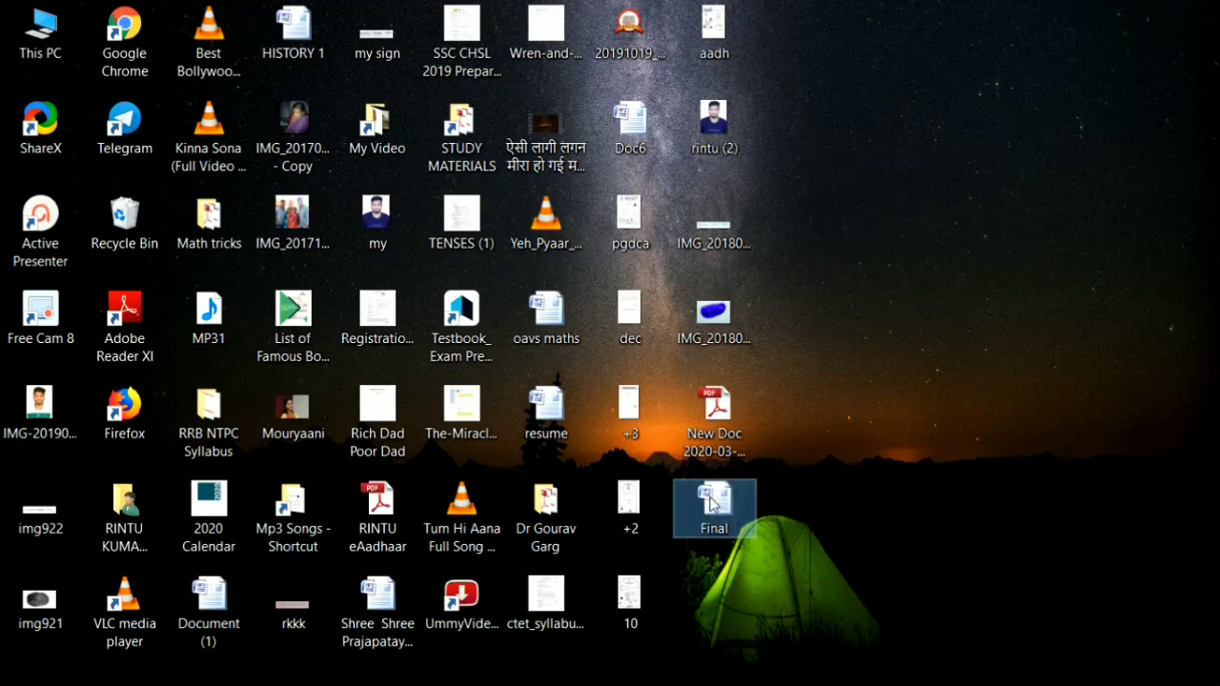
pyautogui.doubleClick(712, 500)
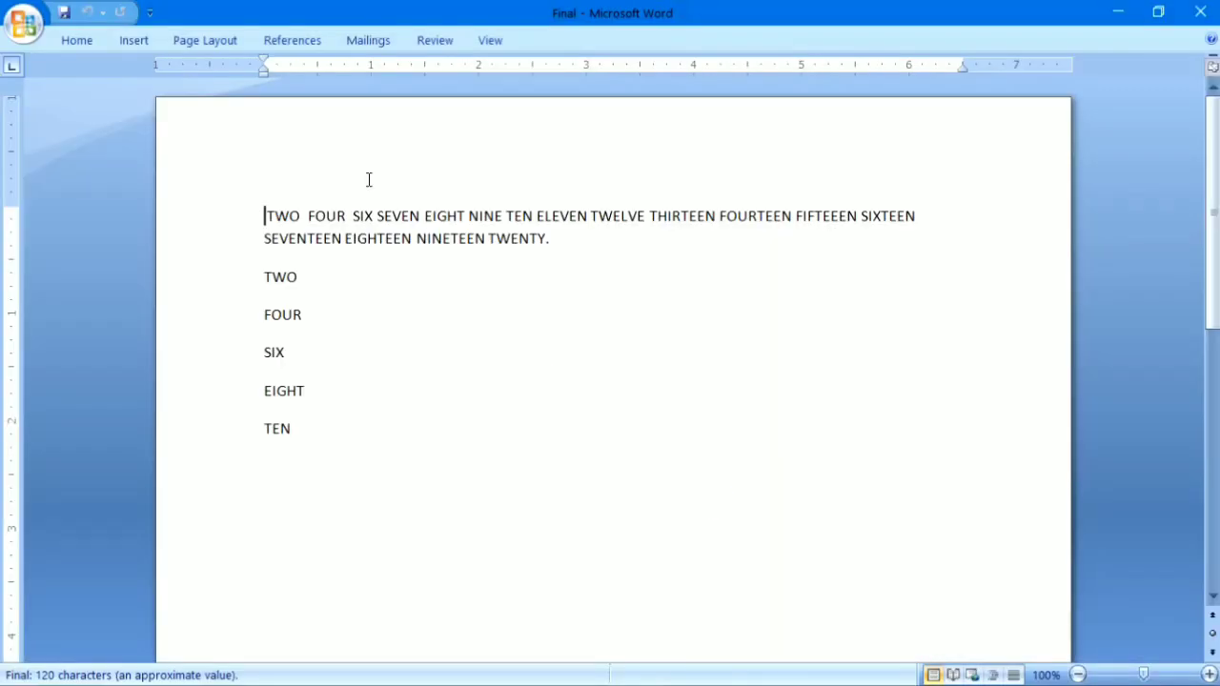
# - Review the text of the Final document, save it, and close Word
pyautogui.tripleClick(511, 258)
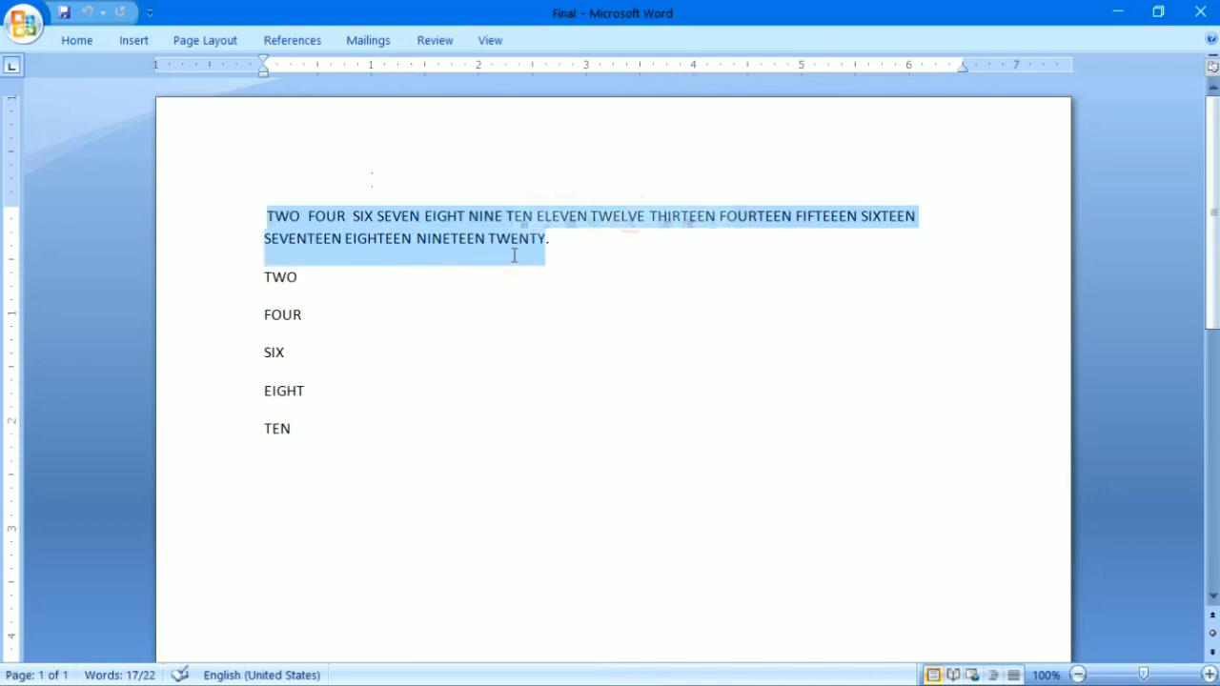
pyautogui.click(515, 259)
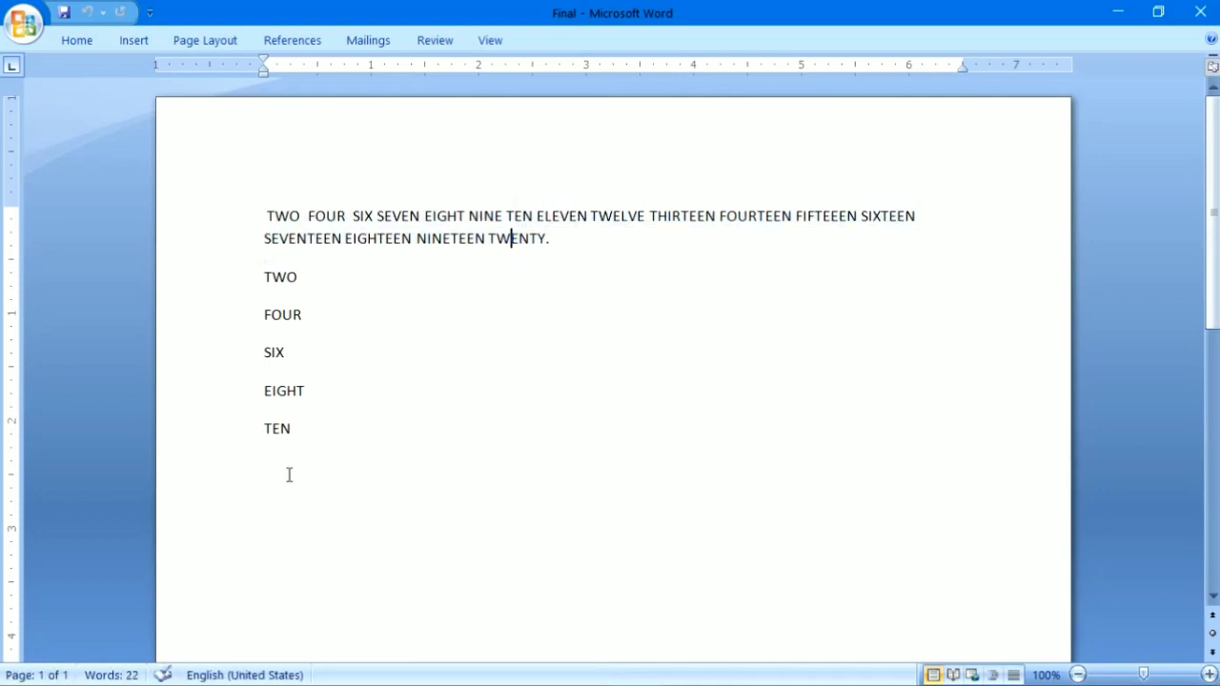
pyautogui.click(289, 474)
pyautogui.hotkey('ctrl', 's')
pyautogui.click(1200, 14)
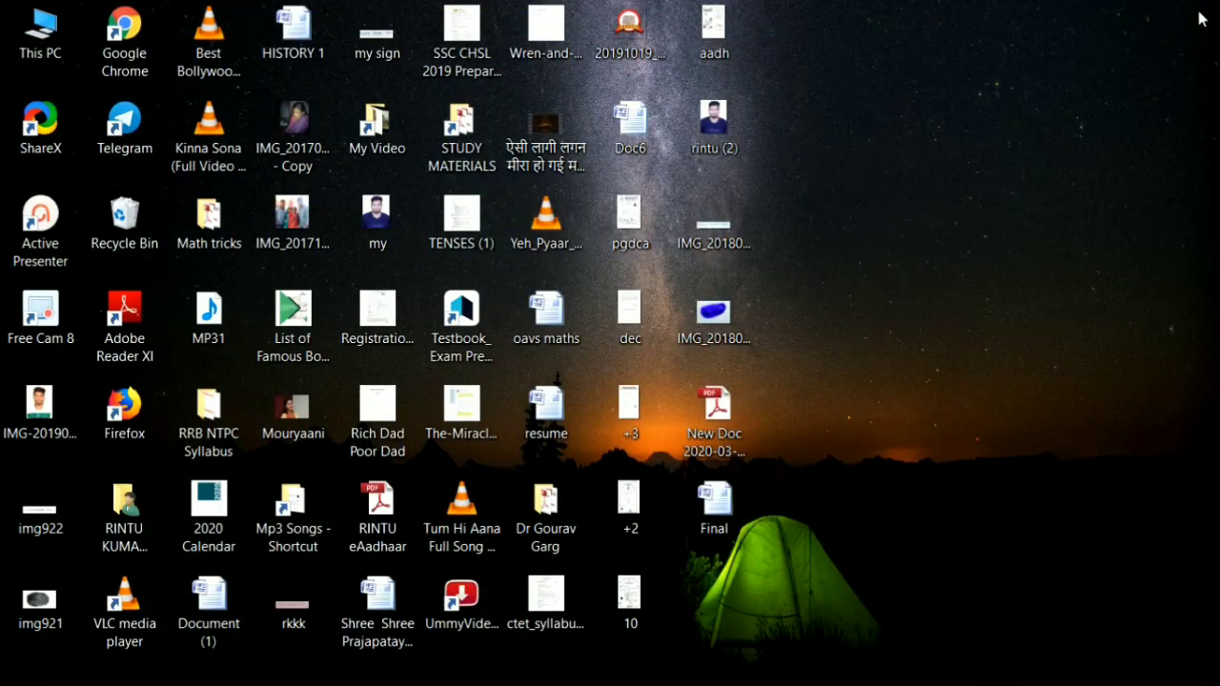
# - Switch to the question paper in Adobe Reader and read question 2(a) about the MS-Excel spreadsheet
pyautogui.click(577, 664)
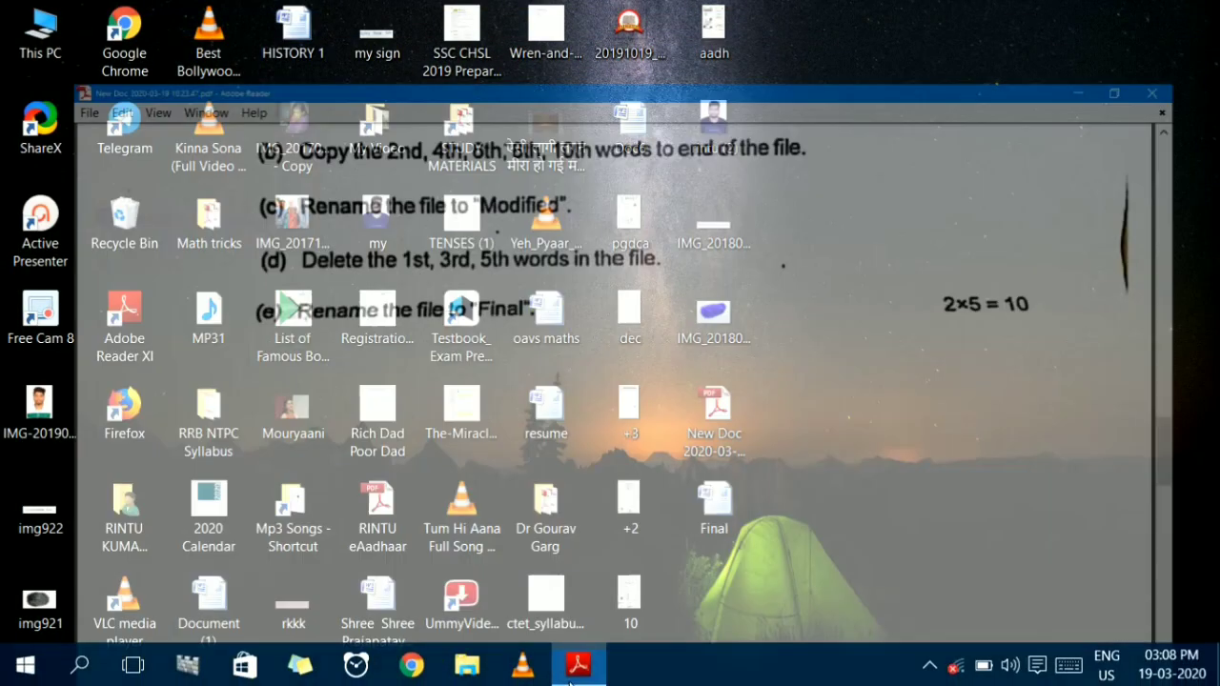
pyautogui.click(1213, 550)
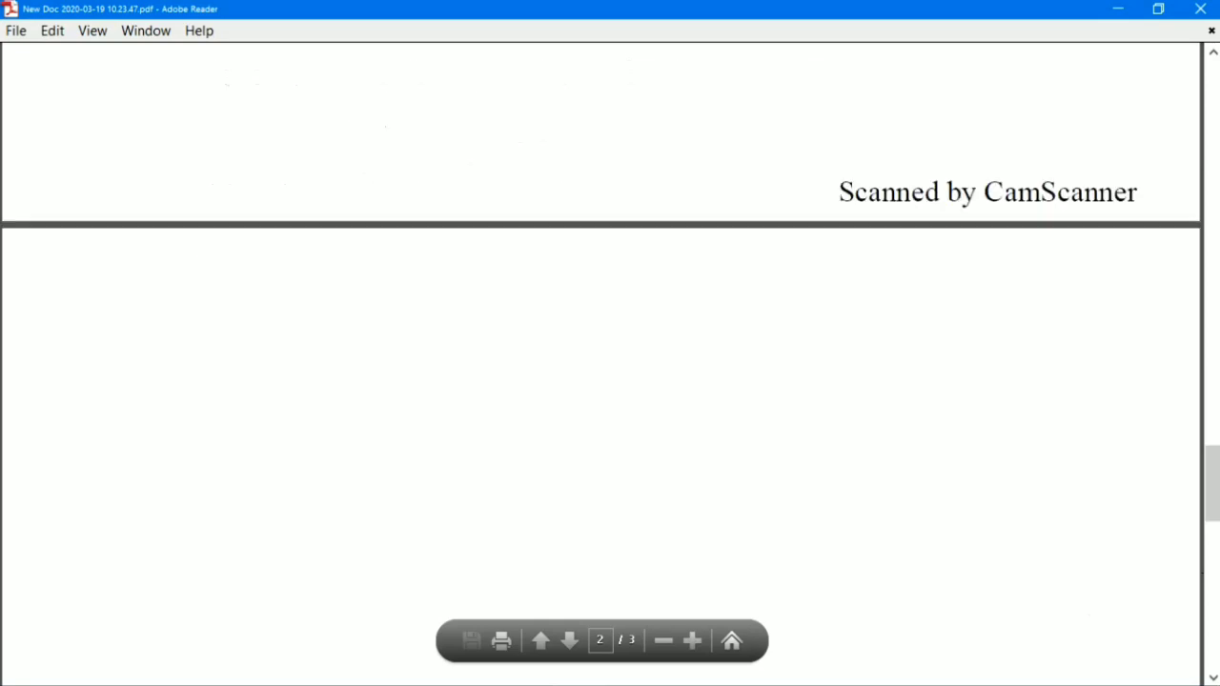
pyautogui.moveTo(1213, 512); pyautogui.dragTo(1213, 589)
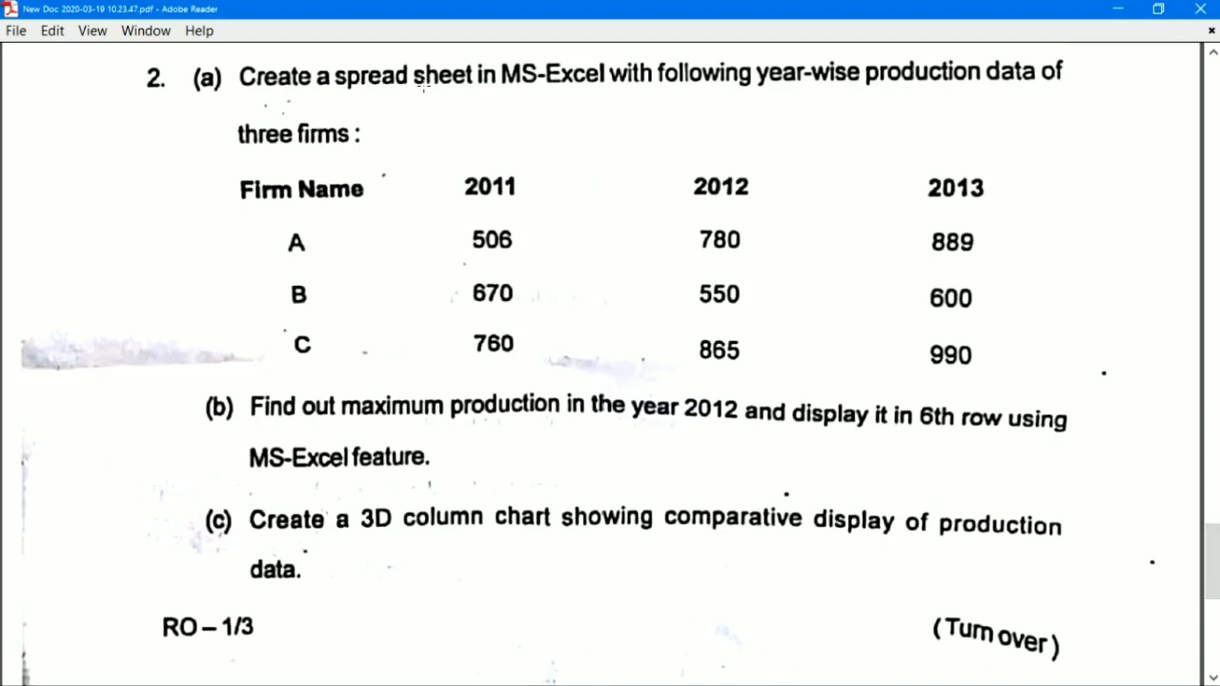
pyautogui.moveTo(329, 76); pyautogui.dragTo(514, 111)
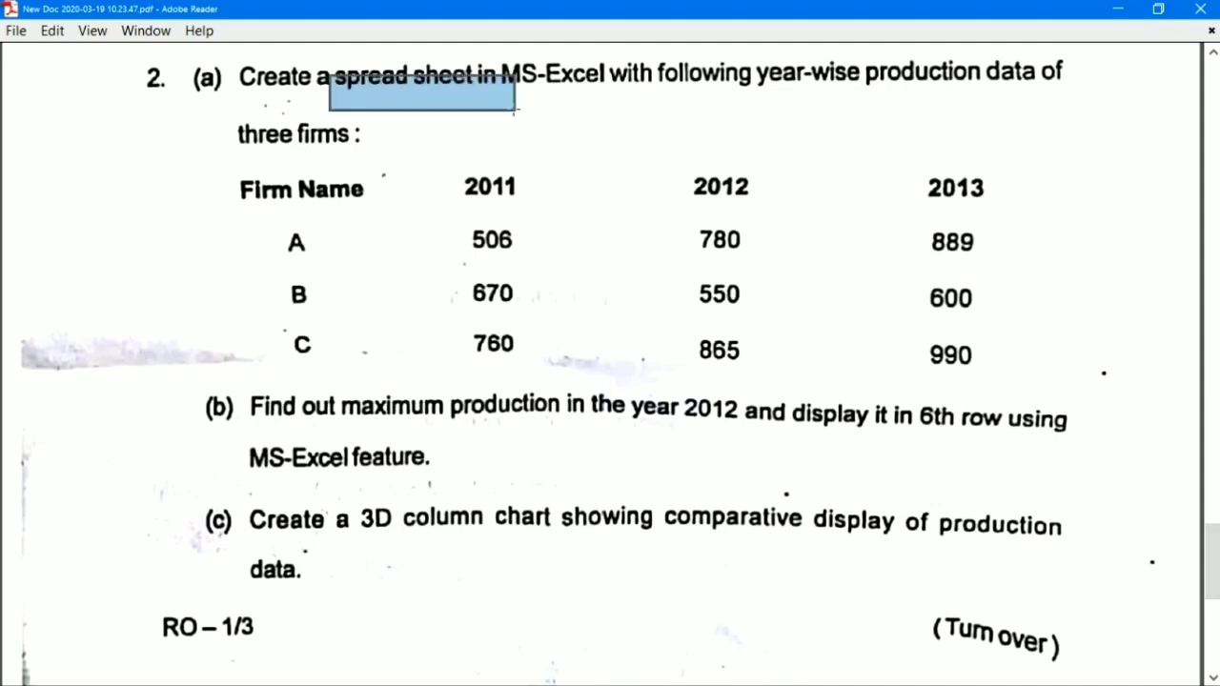
pyautogui.moveTo(499, 54); pyautogui.dragTo(615, 98)
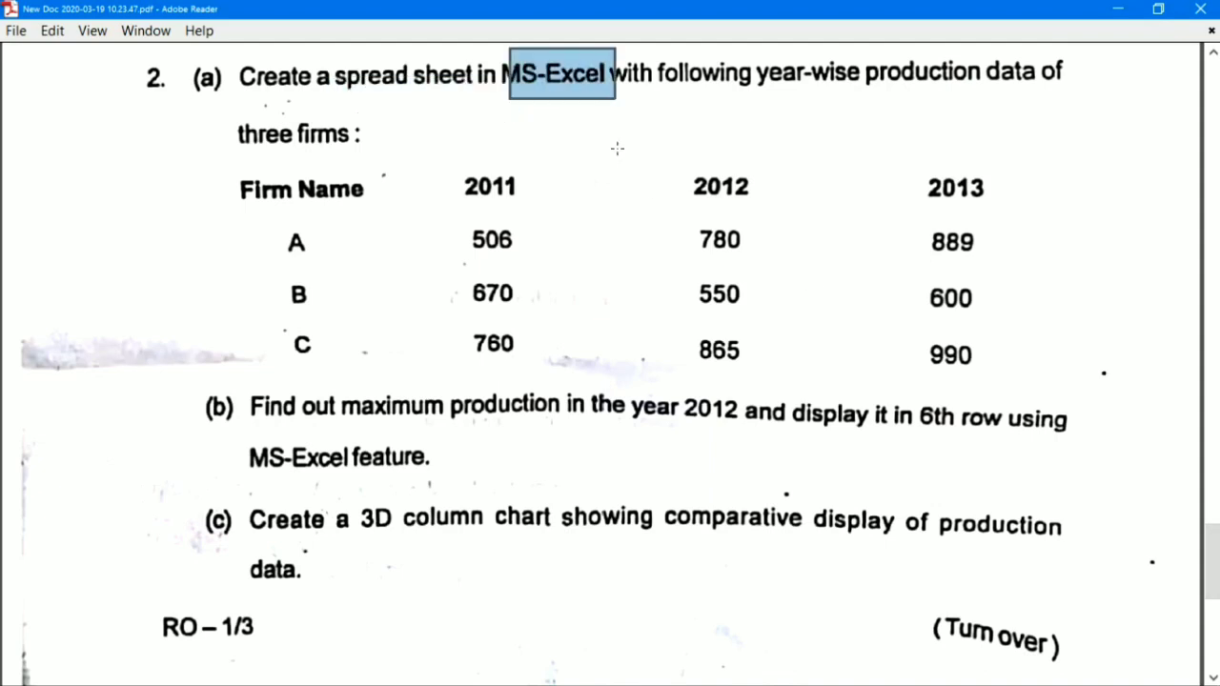
pyautogui.click(618, 149)
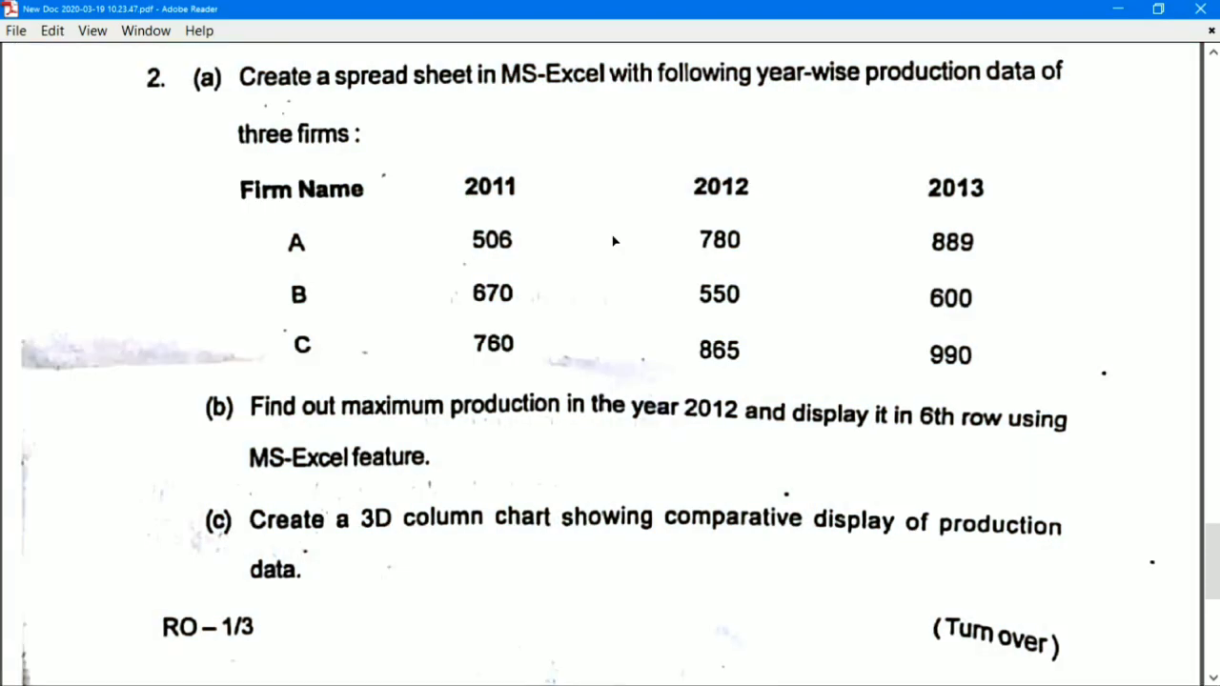
# - Minimize Adobe Reader, create a Microsoft Office Excel Worksheet on the desktop with its default name, and open it in Excel
pyautogui.click(1109, 9)
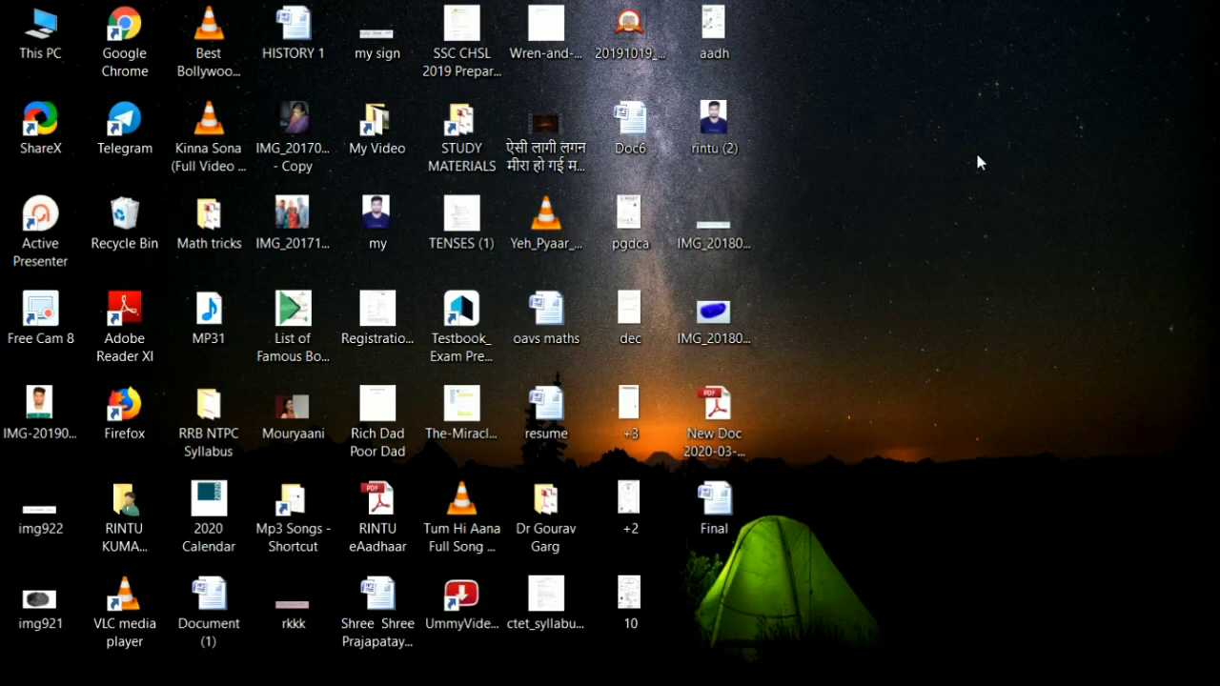
pyautogui.rightClick(977, 154)
pyautogui.moveTo(1050, 405)
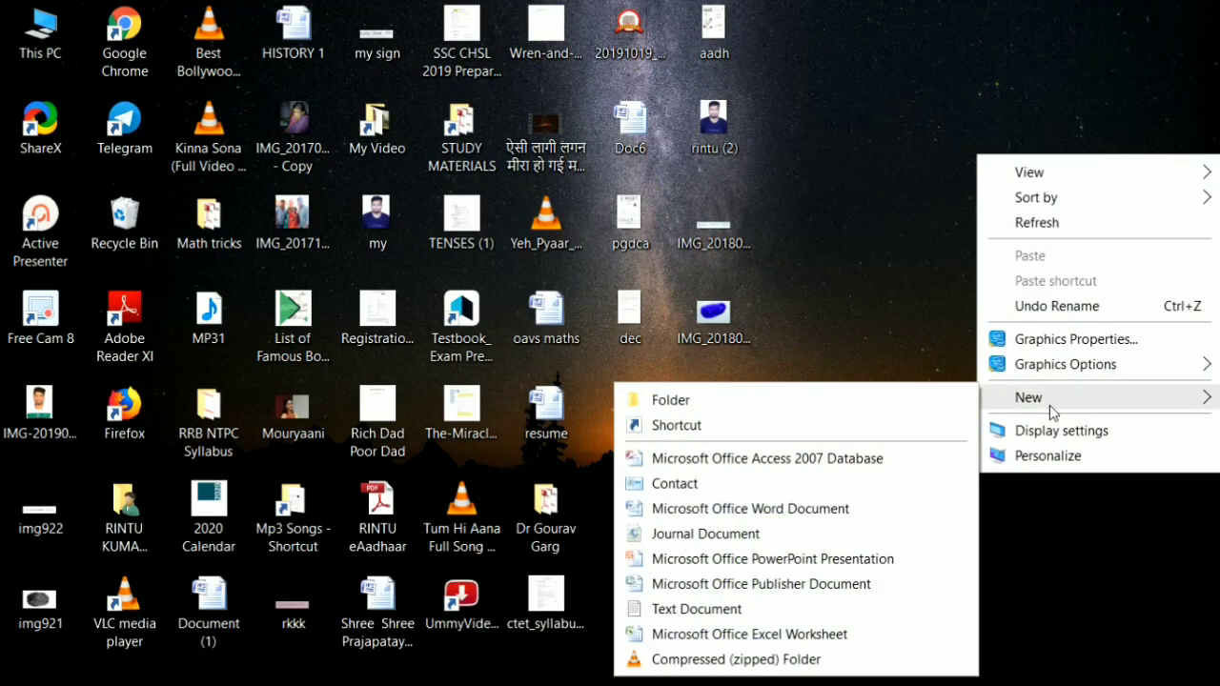
pyautogui.click(731, 634)
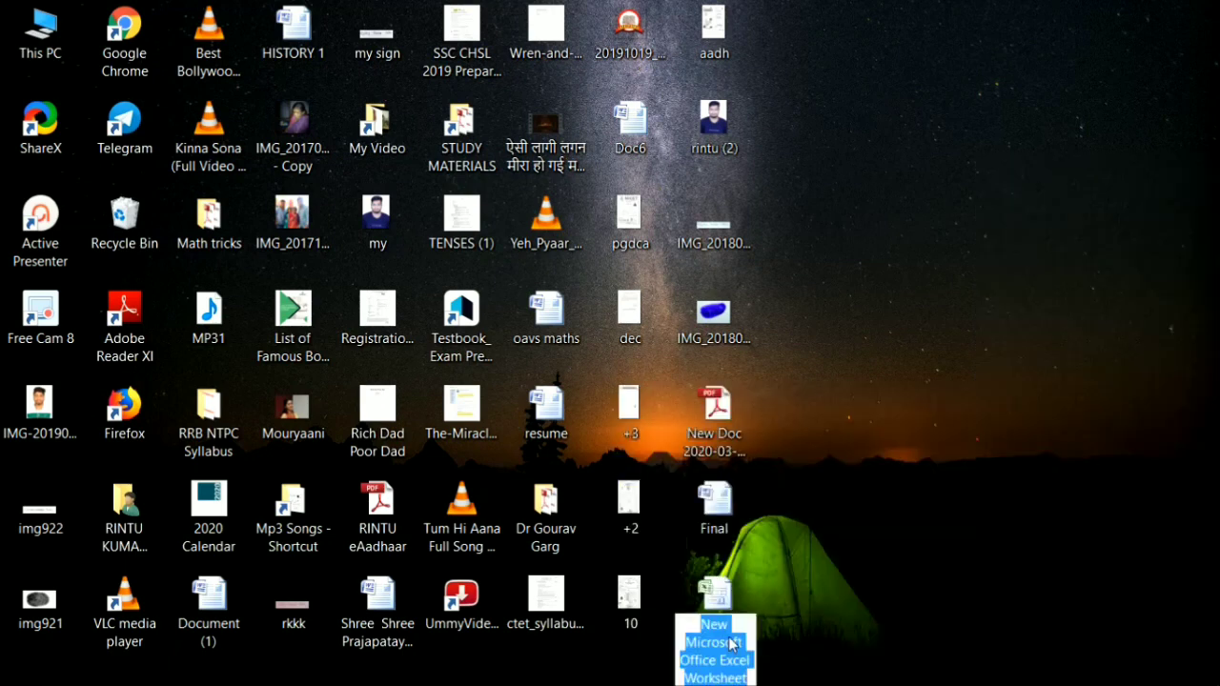
pyautogui.press('Return')
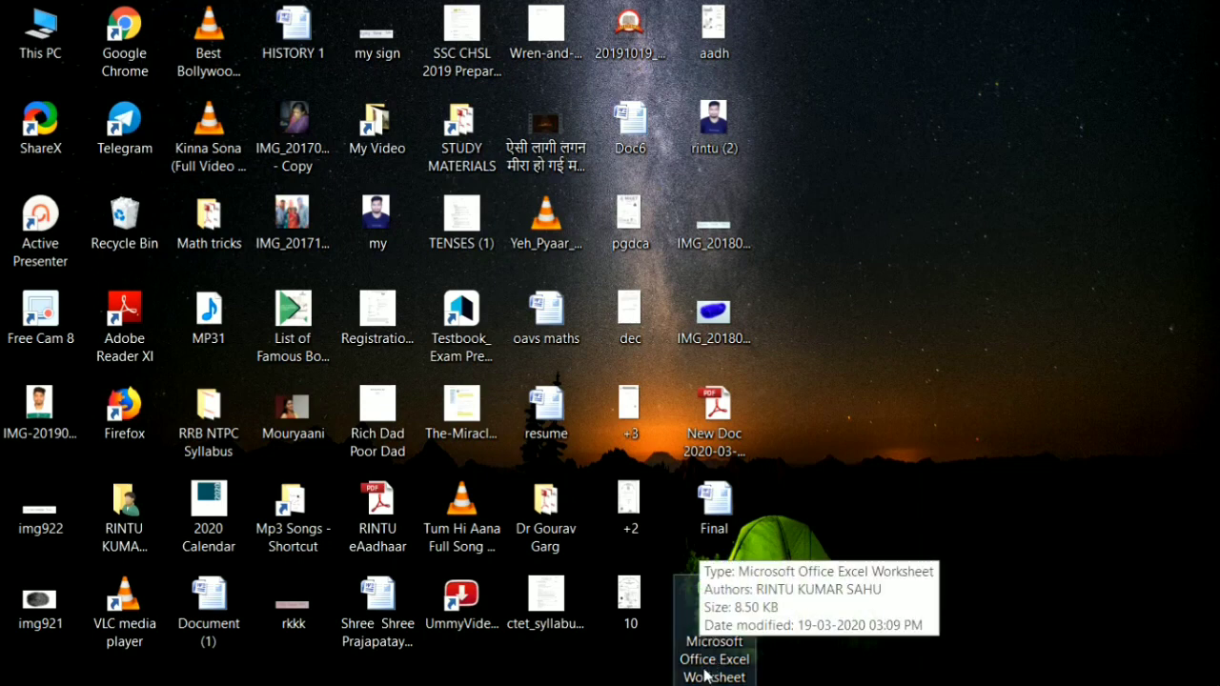
pyautogui.click(831, 488)
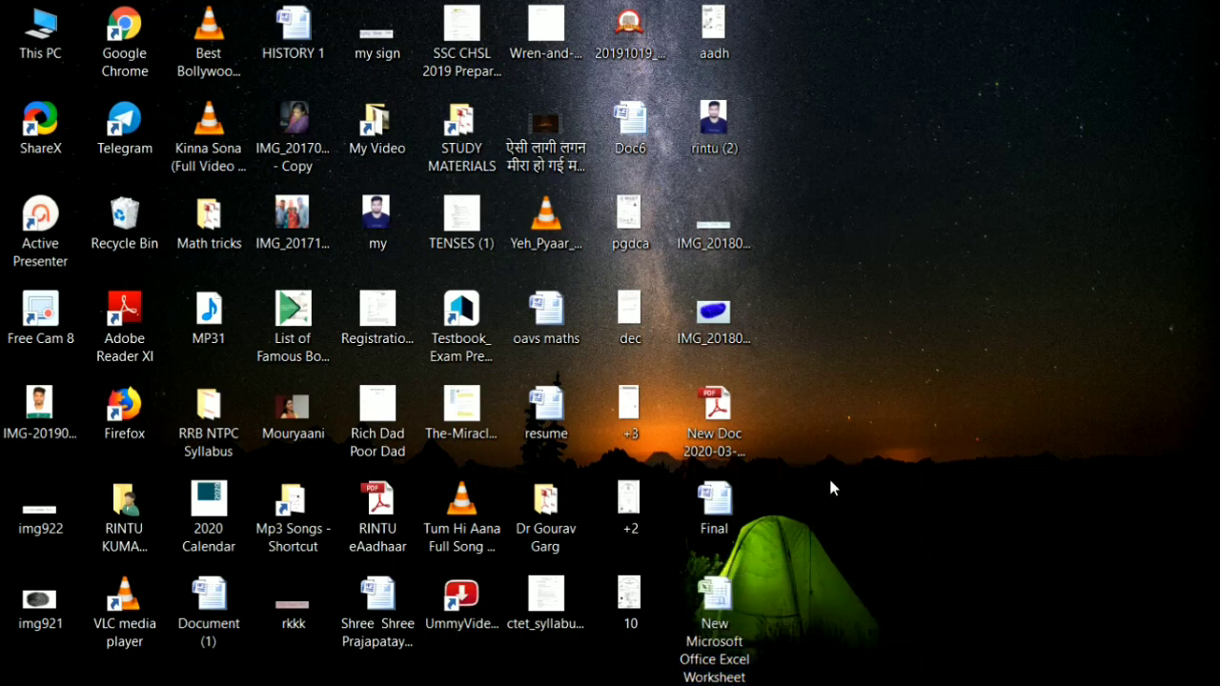
pyautogui.click(739, 596)
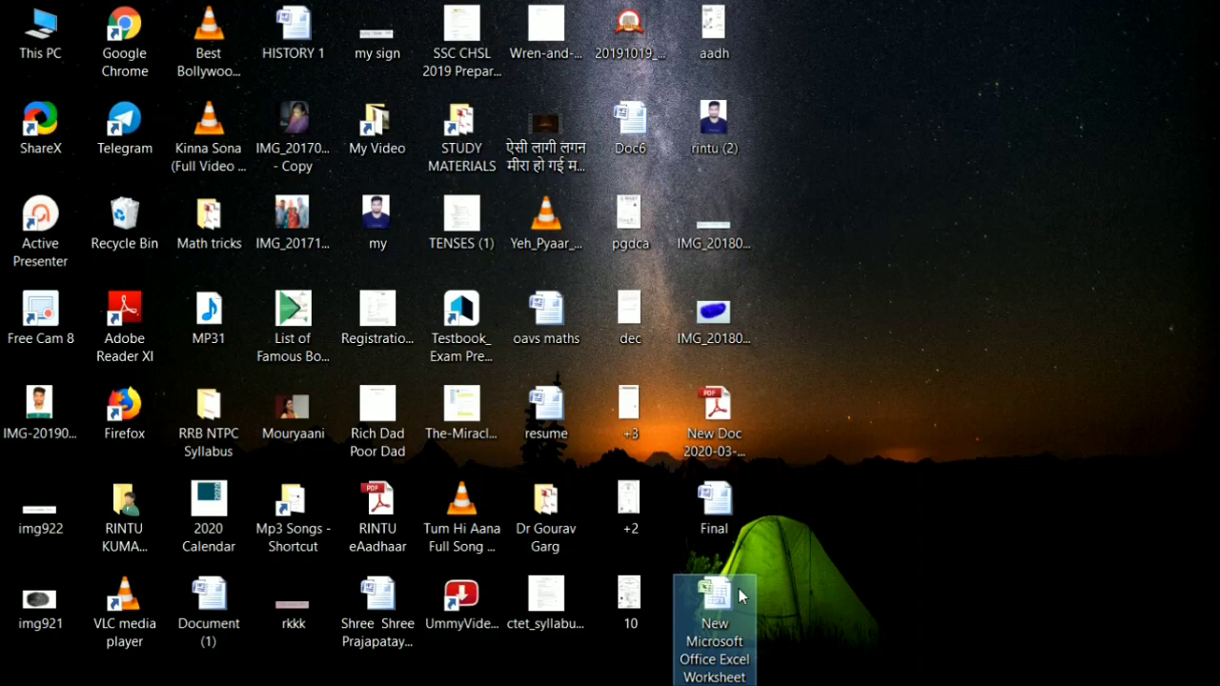
pyautogui.doubleClick(741, 596)
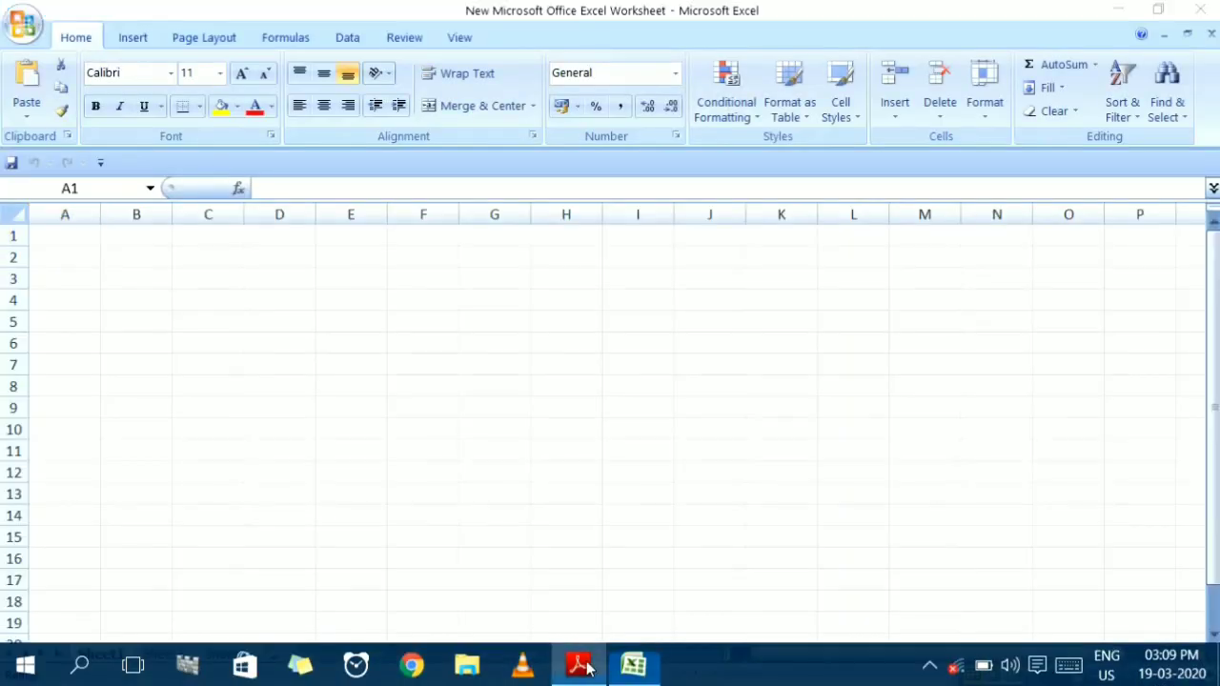
# - Switch to the question paper in Adobe Reader and examine the firm names and year headings of the production table
pyautogui.click(579, 665)
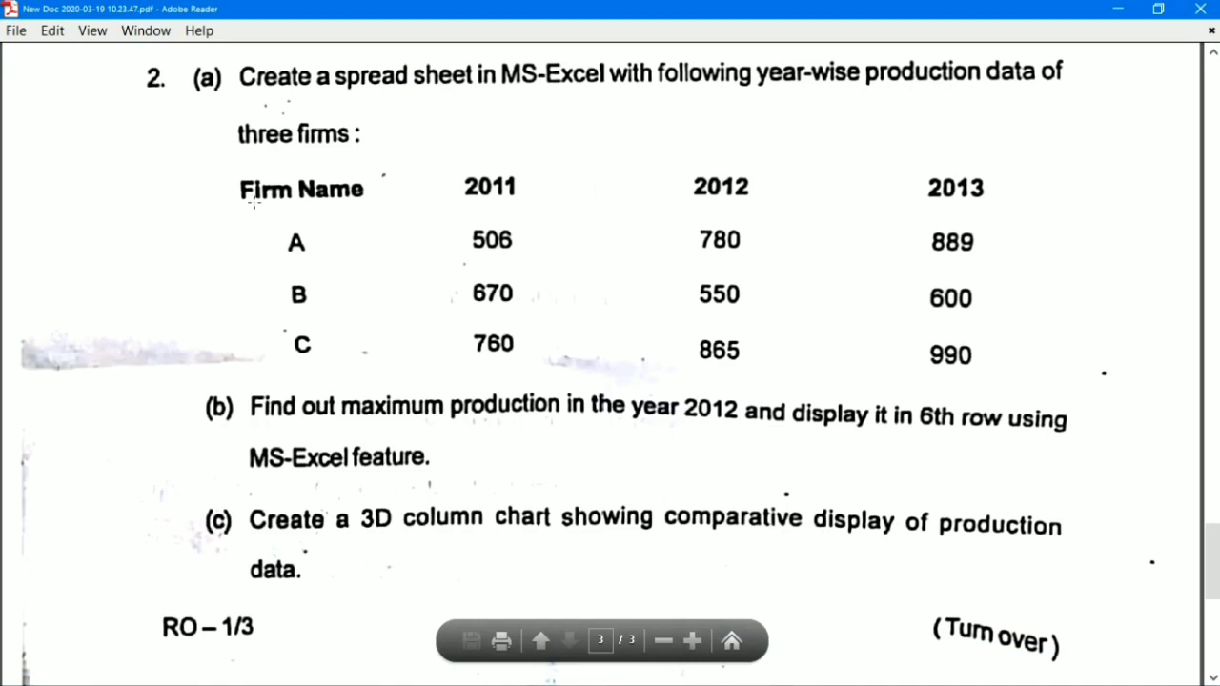
pyautogui.moveTo(232, 171); pyautogui.dragTo(436, 373)
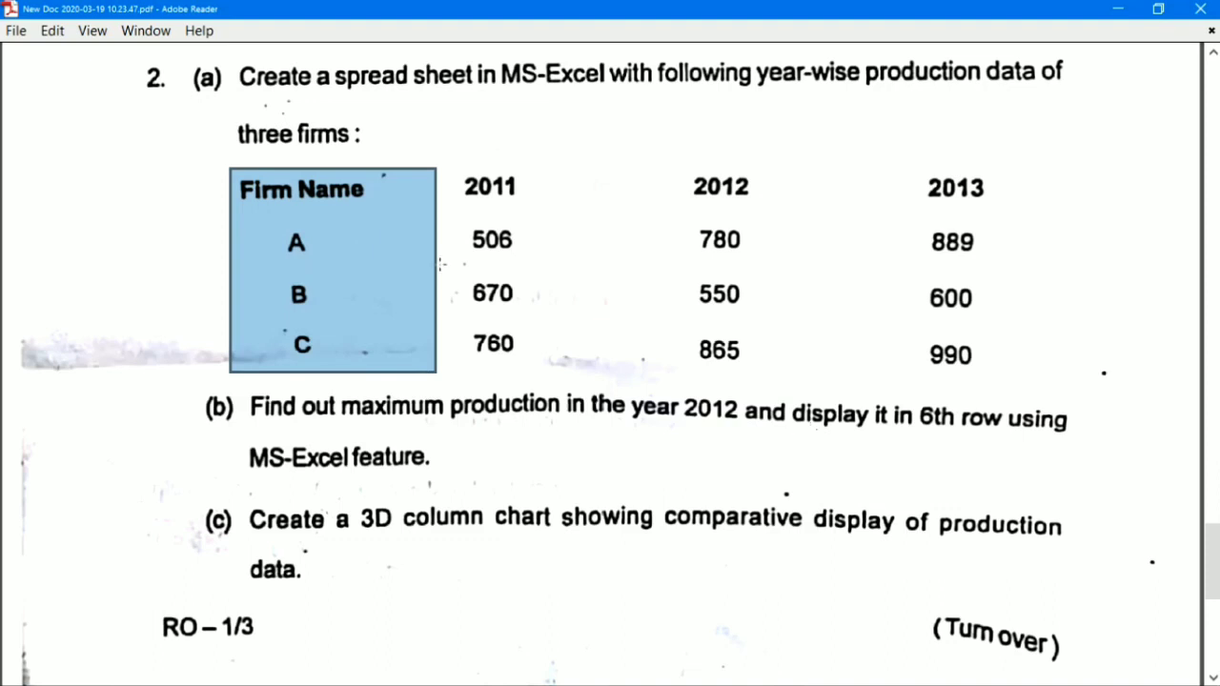
pyautogui.click(324, 221)
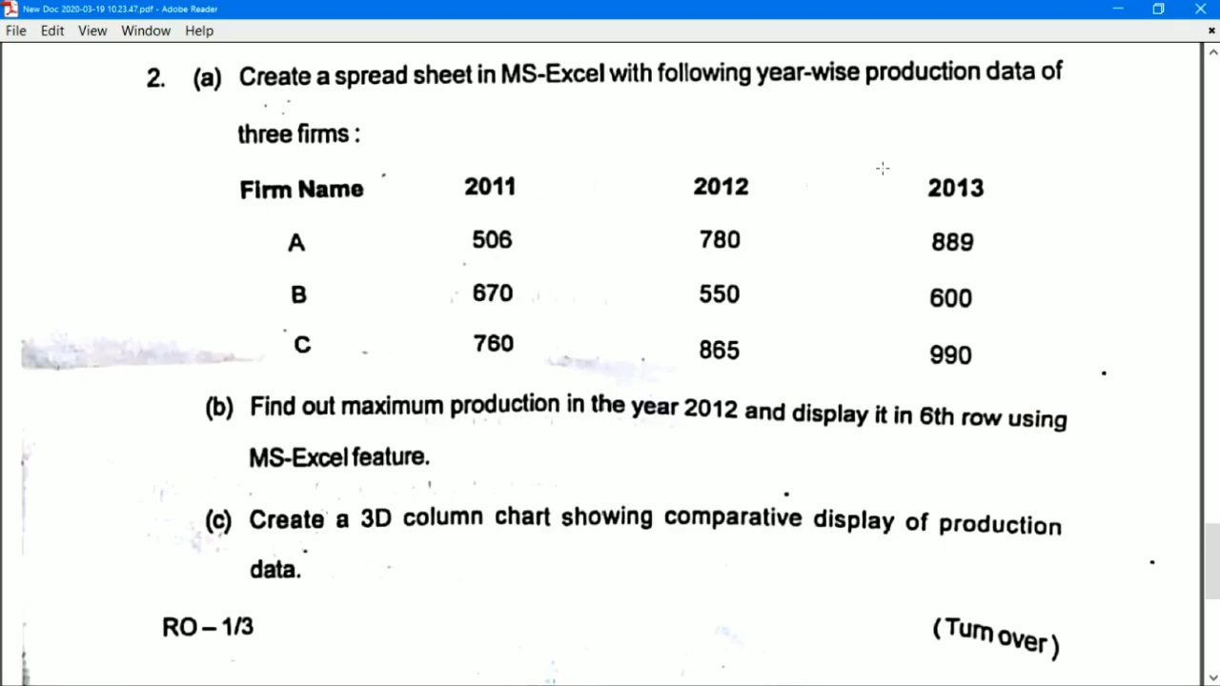
# - Switch to Excel and enter the headings Firm Name, 2011, 2012 and 2013 in cells A1 to D1
pyautogui.click(634, 664)
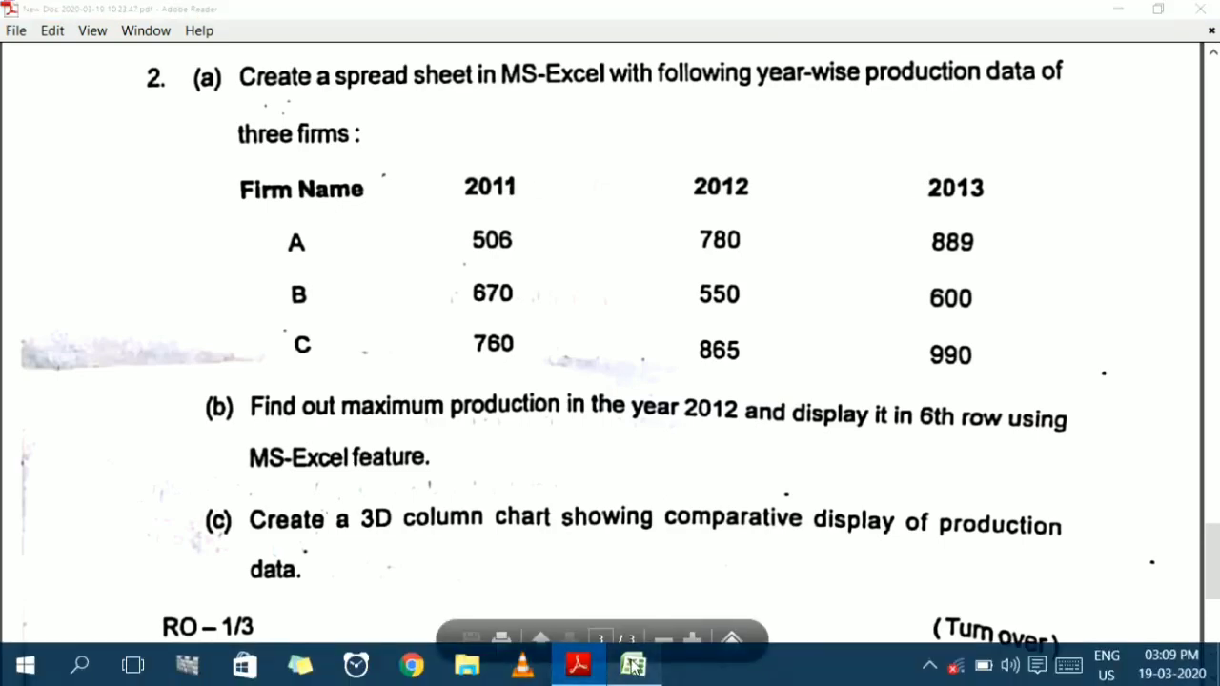
pyautogui.write('F')
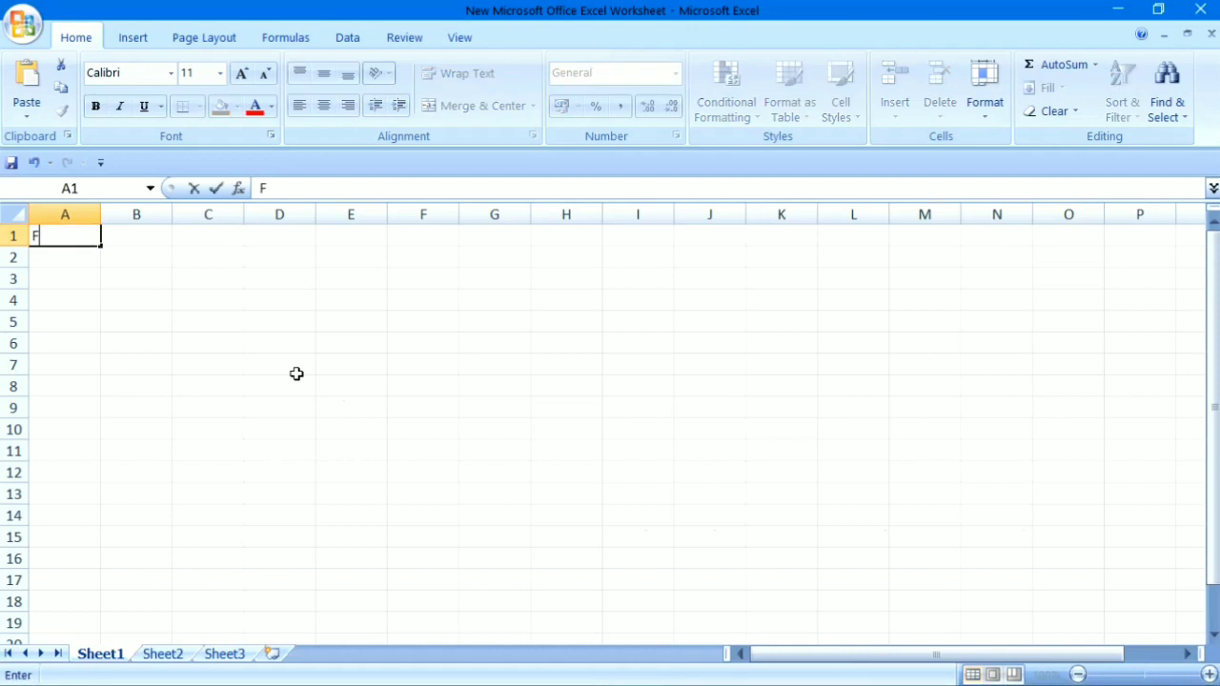
pyautogui.write('irm Name')
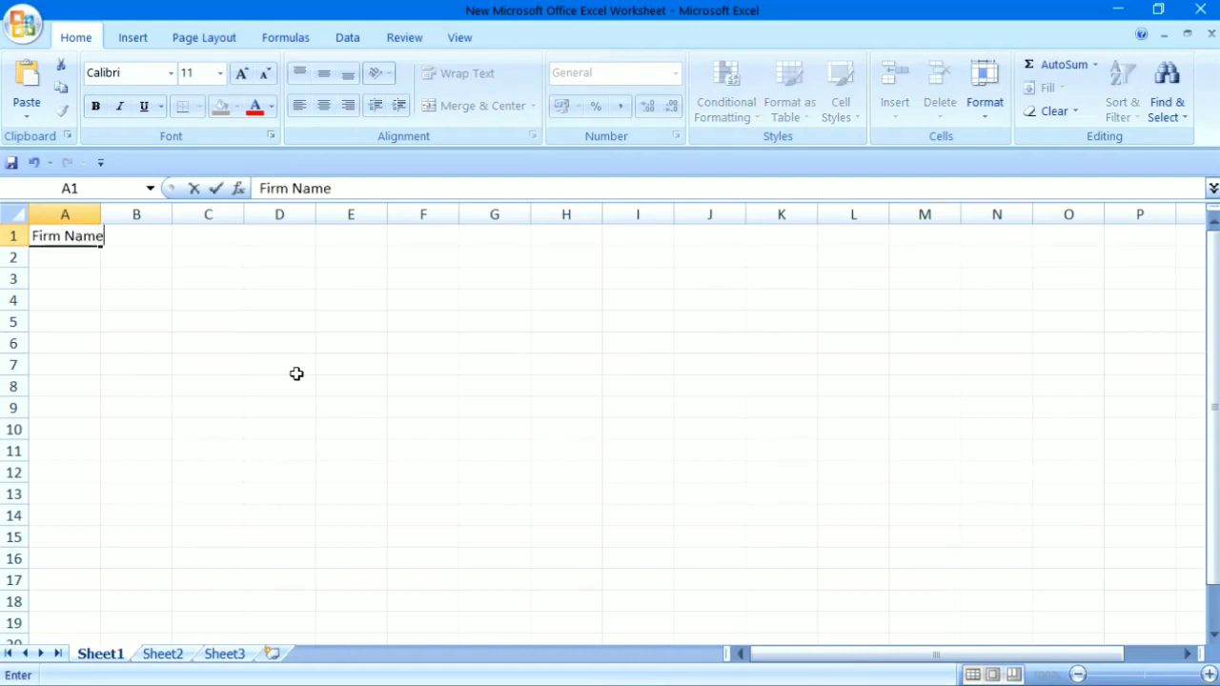
pyautogui.press('Tab')
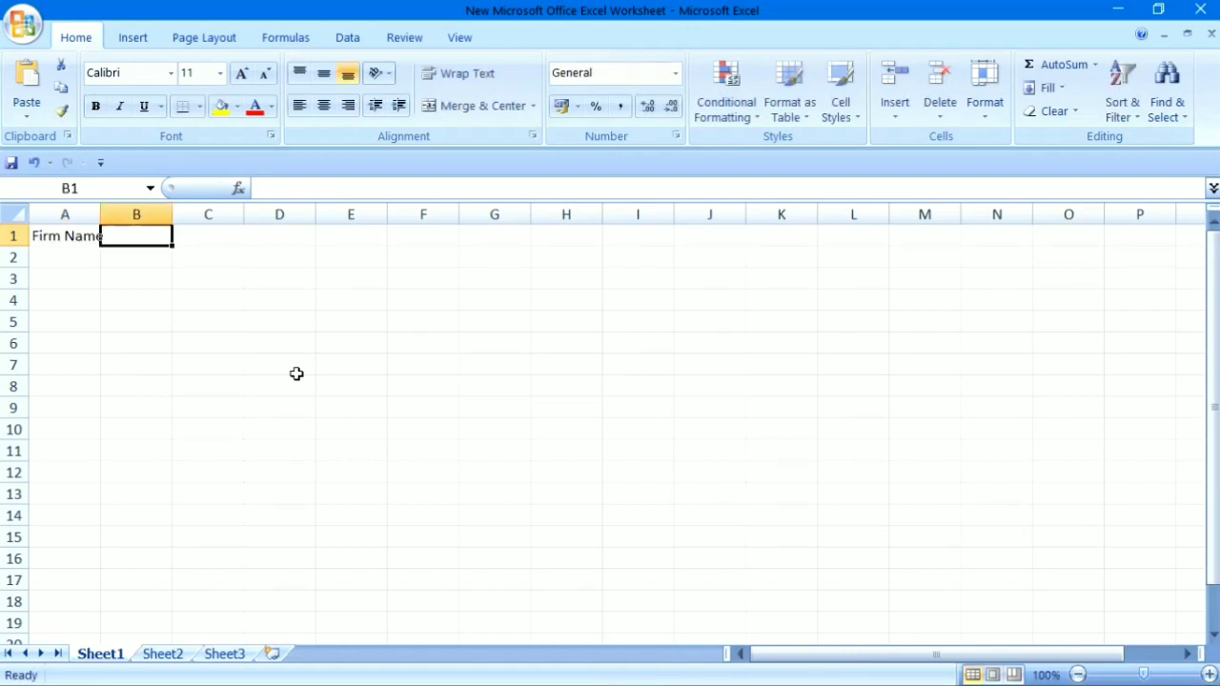
pyautogui.write('2011')
pyautogui.press('Tab')
pyautogui.write('2012')
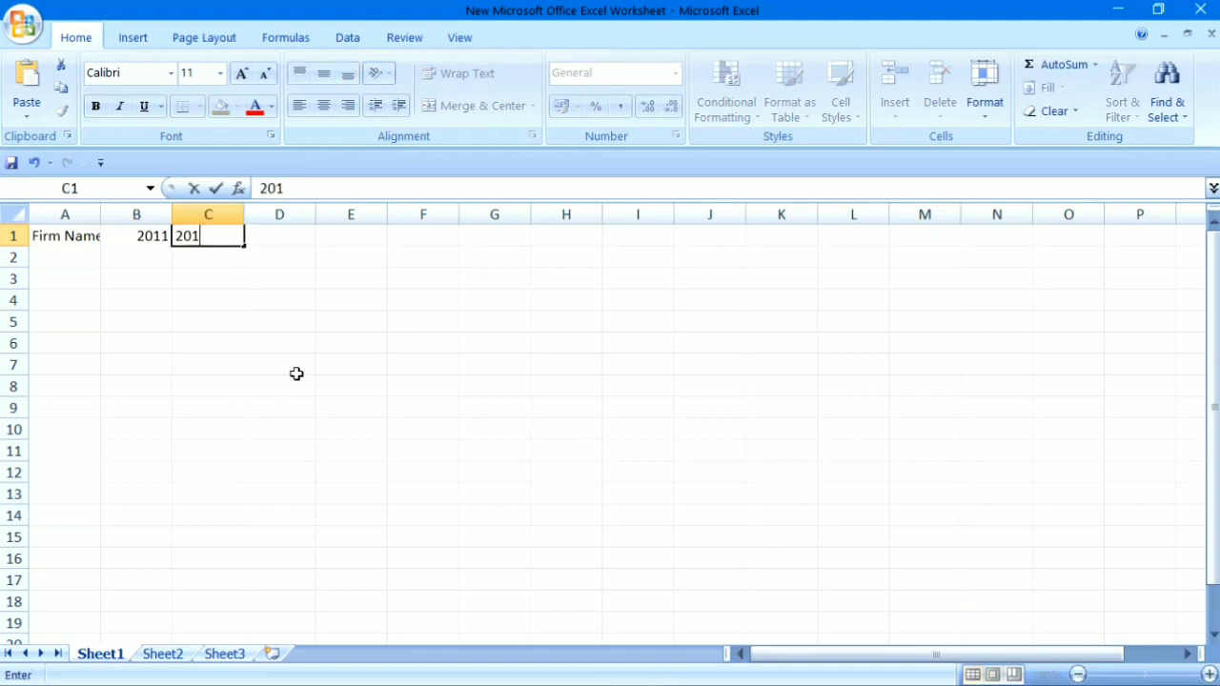
pyautogui.press('Tab')
pyautogui.write('2013')
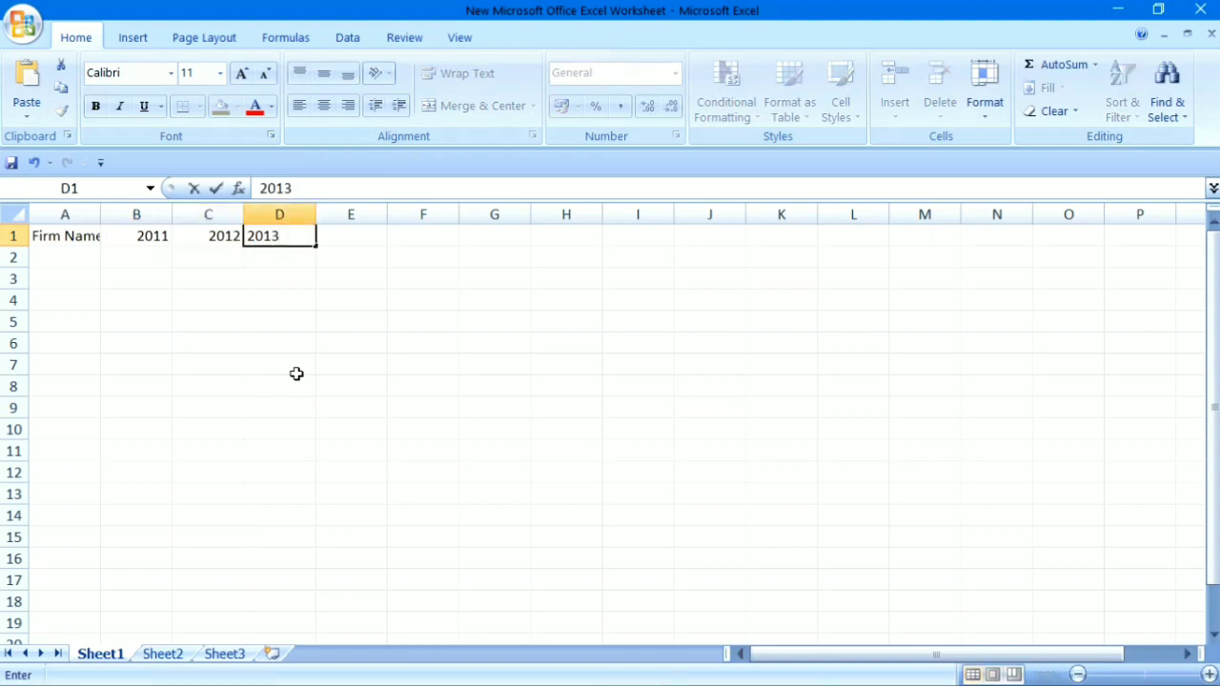
# - Widen column A so that the Firm Name heading fits
pyautogui.click(86, 276)
pyautogui.moveTo(100, 213); pyautogui.dragTo(125, 214)
pyautogui.click(295, 308)
# - Enter the firm names A, B and C in cells A2 to A4
pyautogui.click(74, 255)
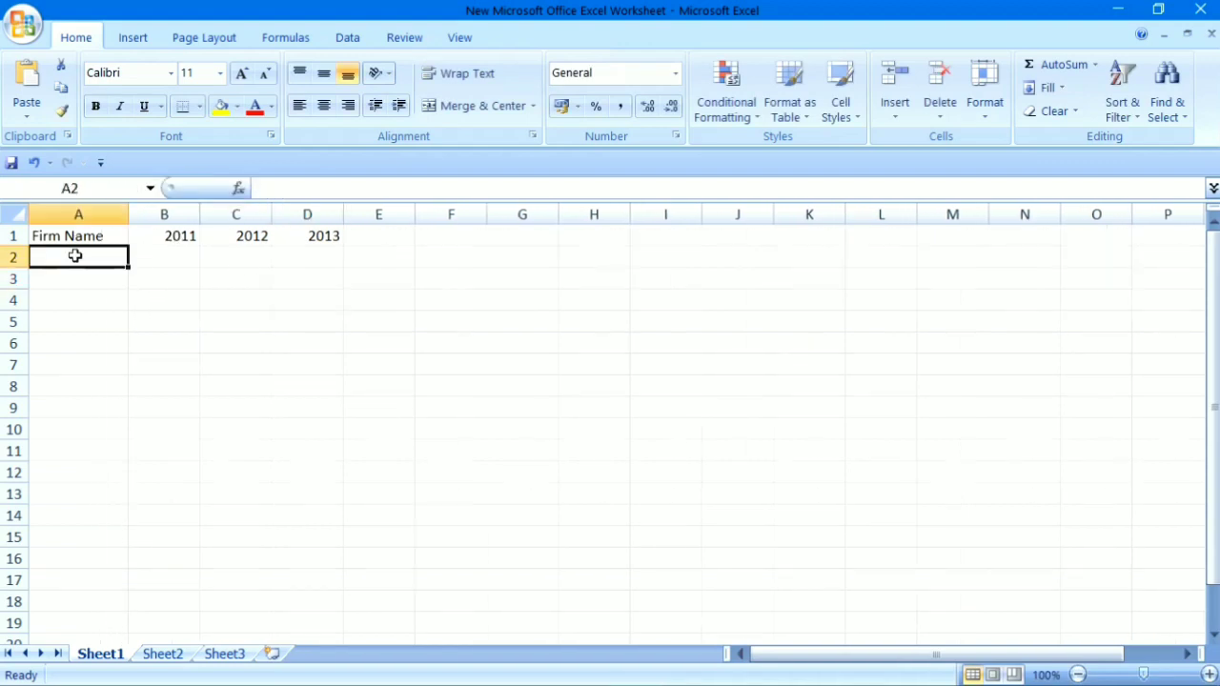
pyautogui.write('A')
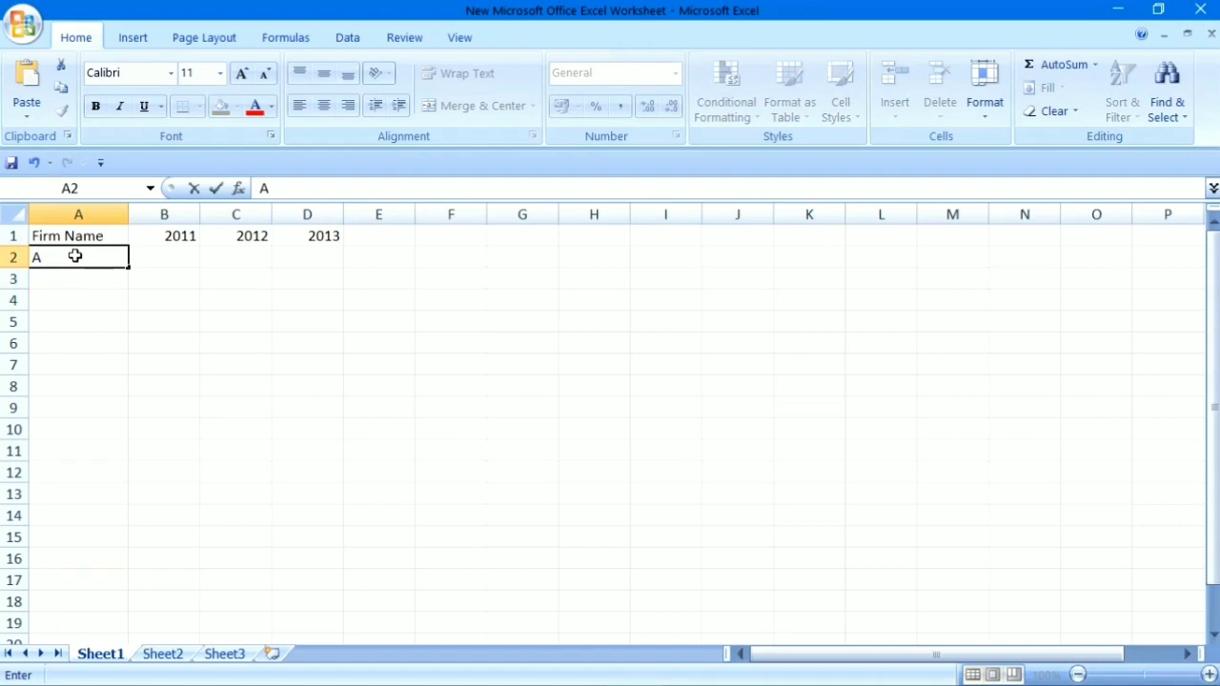
pyautogui.press('Return')
pyautogui.write('B')
pyautogui.press('Return')
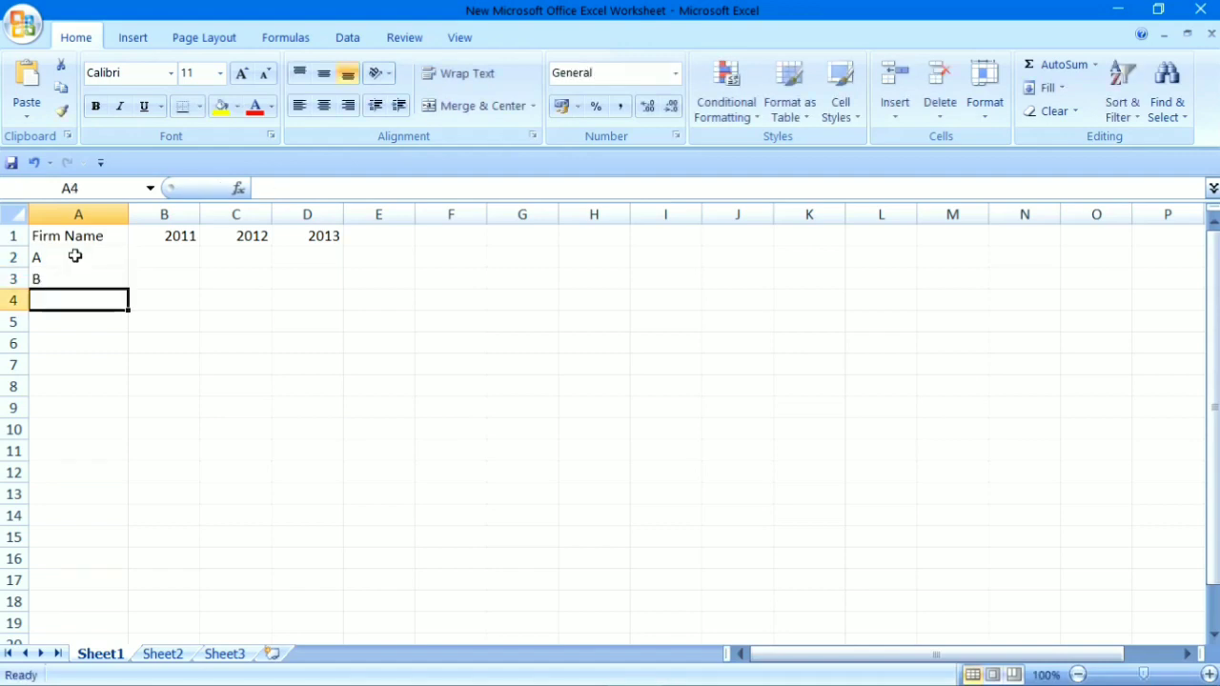
pyautogui.write('C')
pyautogui.press('Return')
# - Check the table in the Adobe Reader question paper, return to Excel, and center the cells A1:D4 horizontally
pyautogui.moveTo(514, 674)
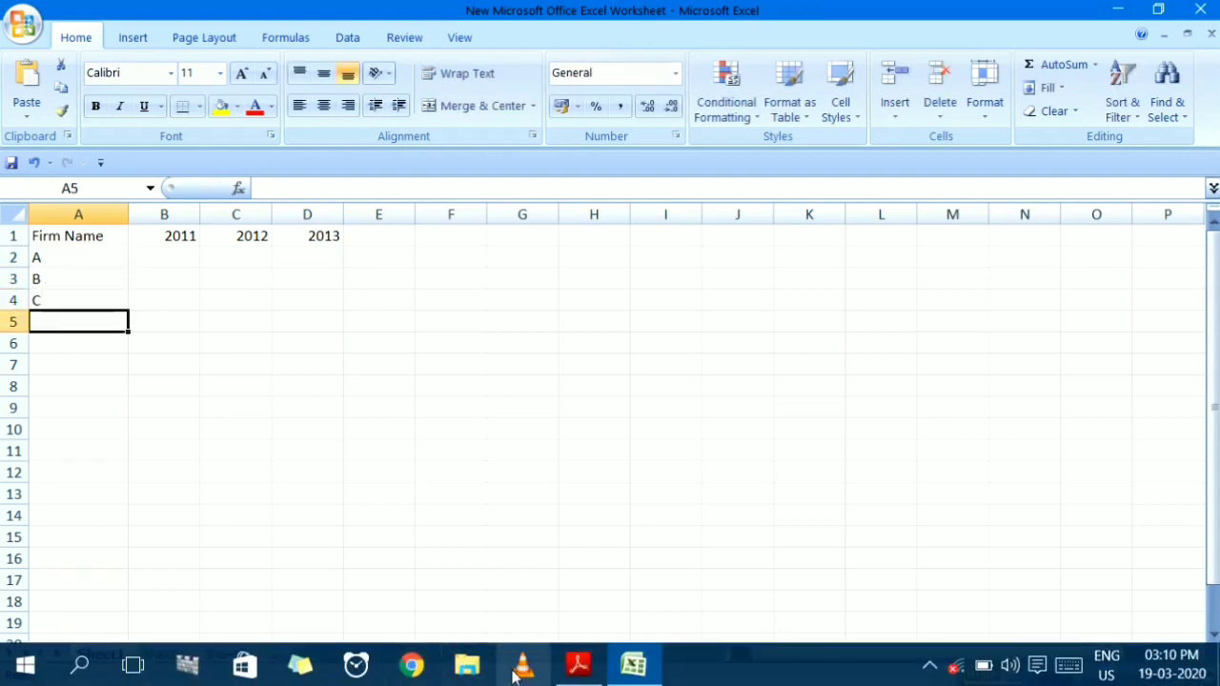
pyautogui.click(578, 667)
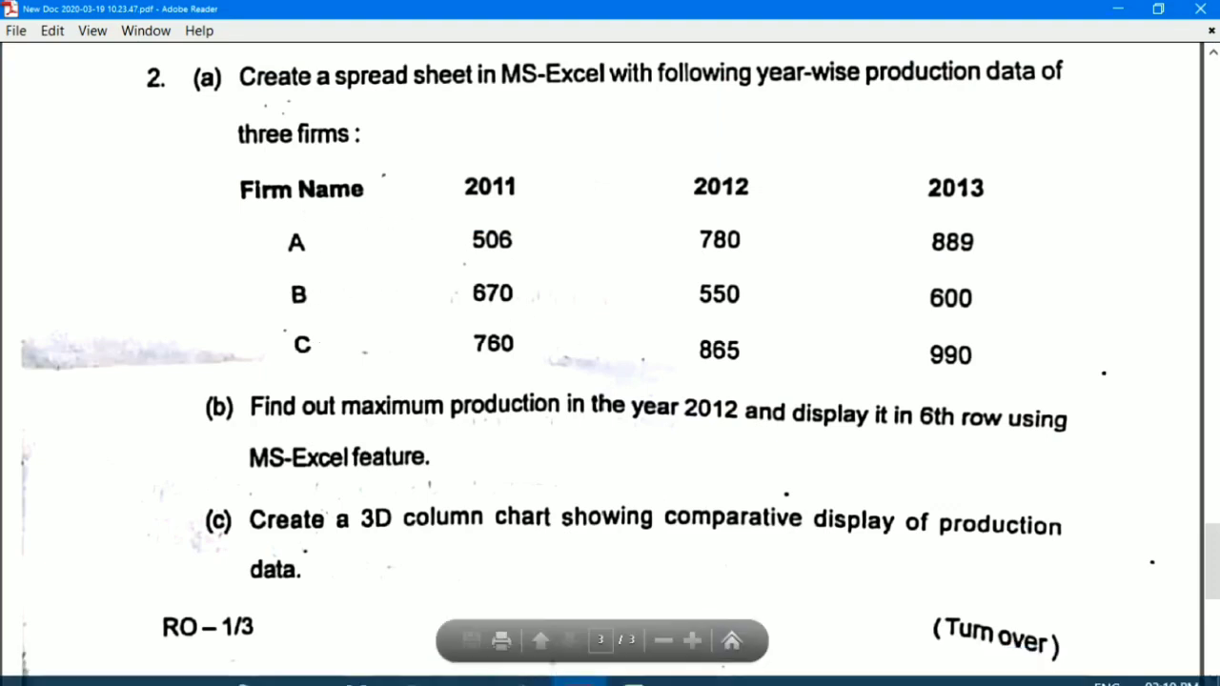
pyautogui.click(633, 665)
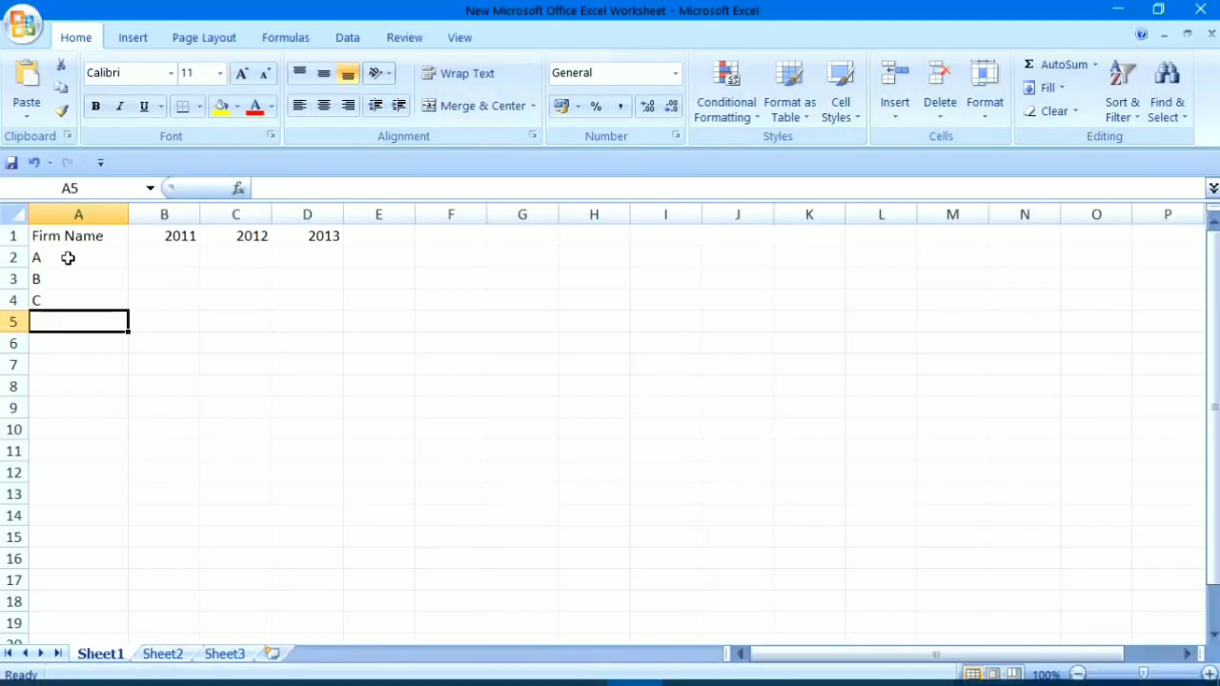
pyautogui.moveTo(60, 234); pyautogui.dragTo(243, 294)
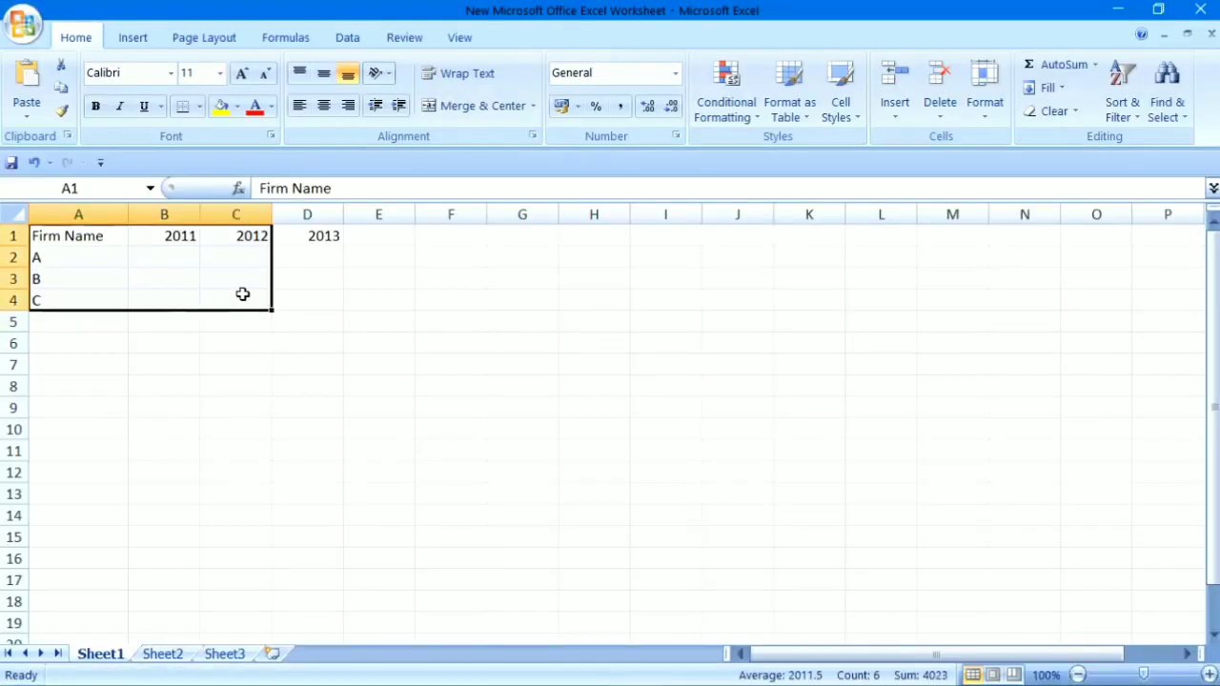
pyautogui.hotkey('shift', 'Right')
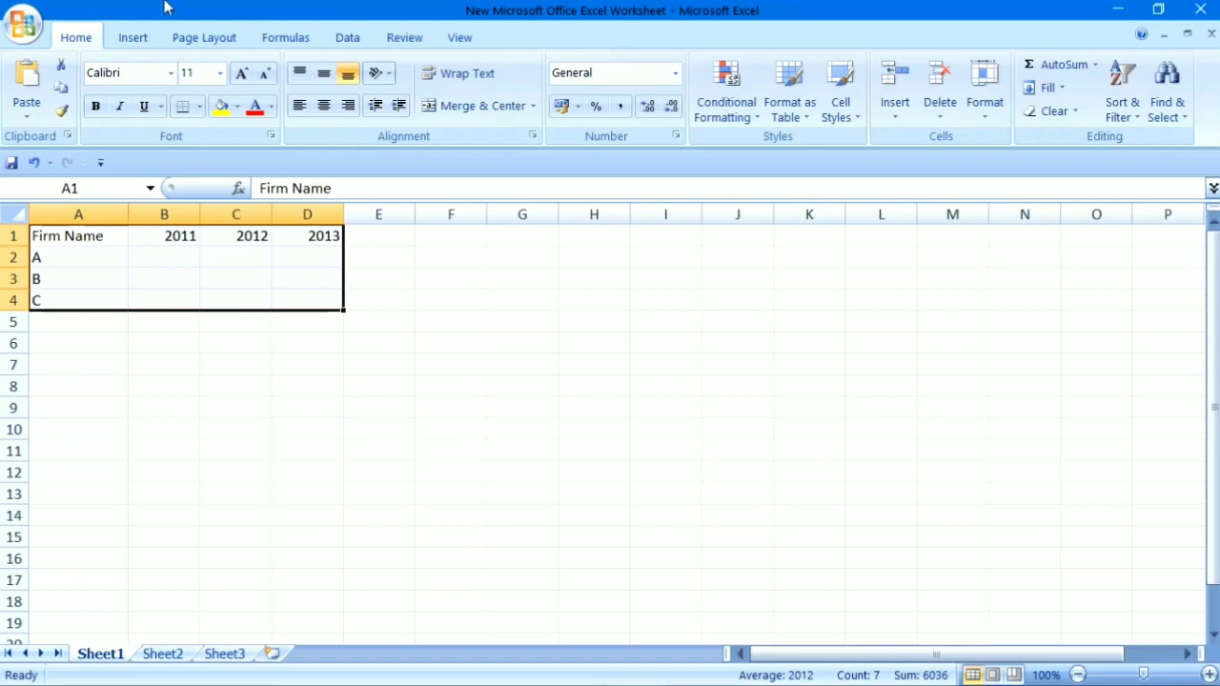
pyautogui.click(322, 107)
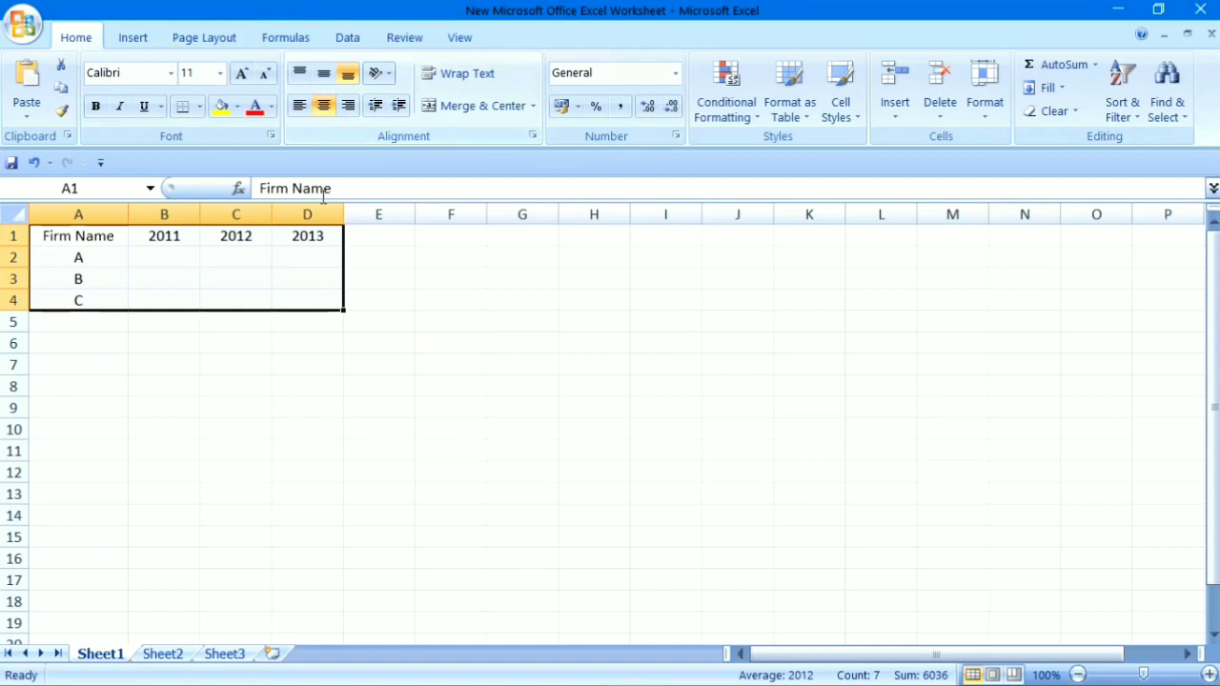
pyautogui.click(384, 258)
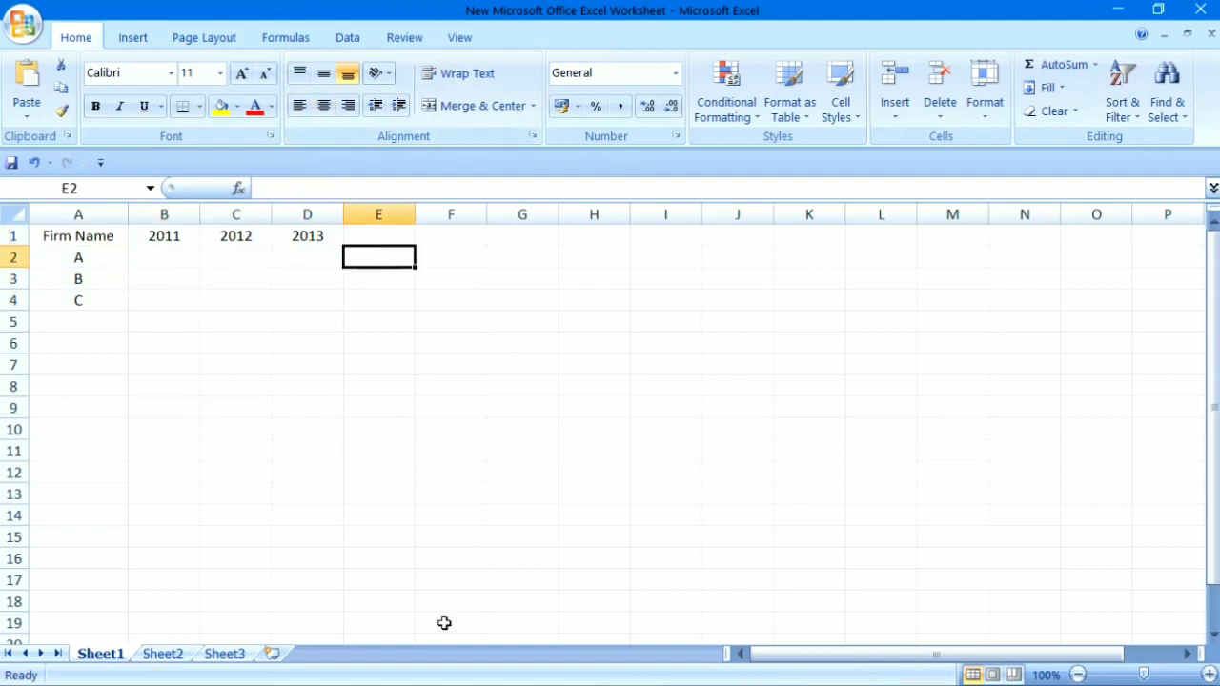
# - Look up the 2011 figures in the Adobe Reader question paper and enter 506, 670 and 760 in Excel cells B2 to B4
pyautogui.moveTo(558, 683)
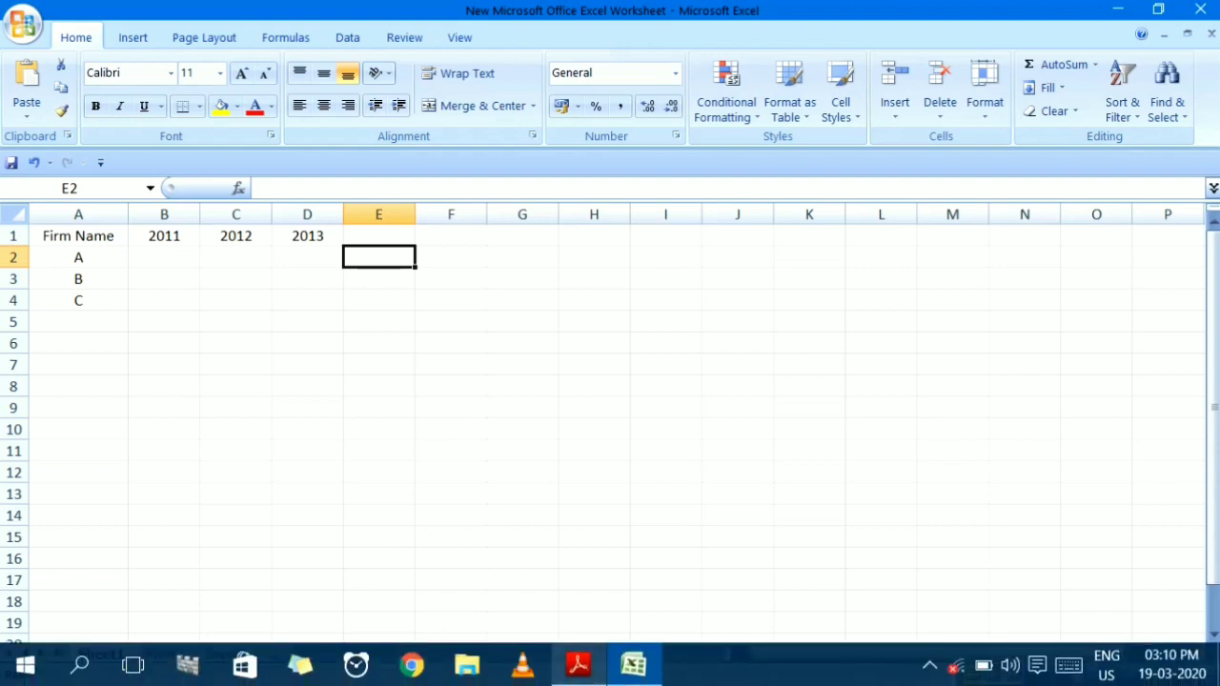
pyautogui.click(578, 664)
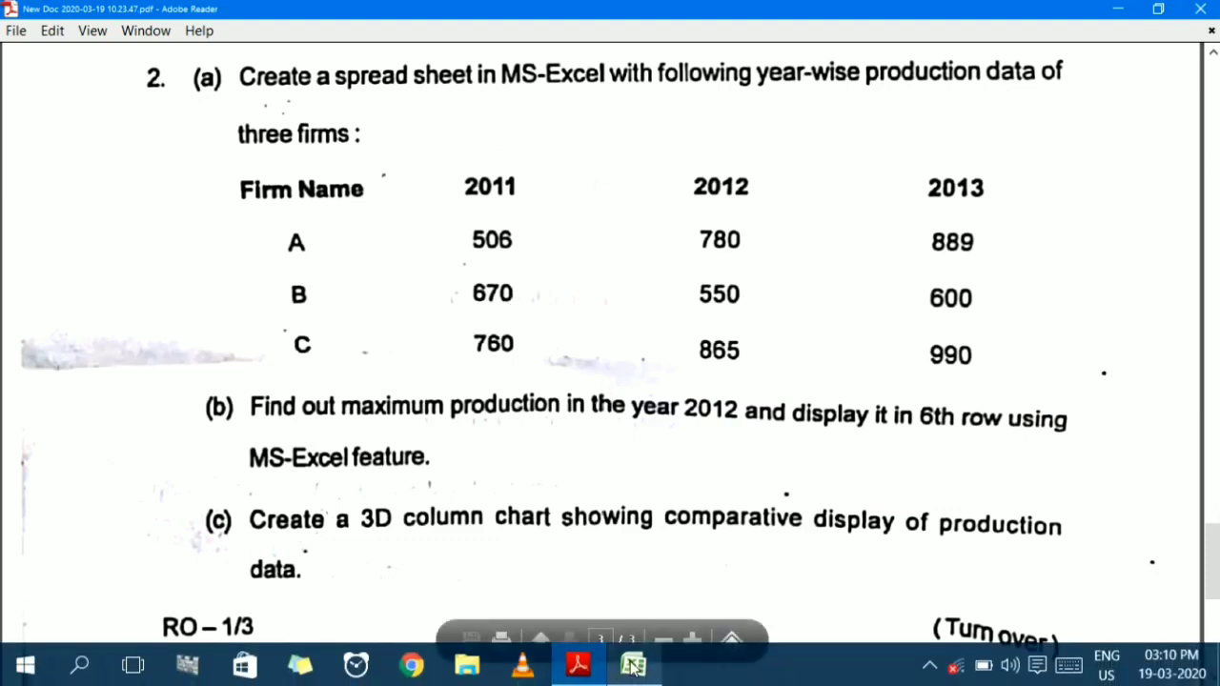
pyautogui.click(631, 667)
pyautogui.click(184, 266)
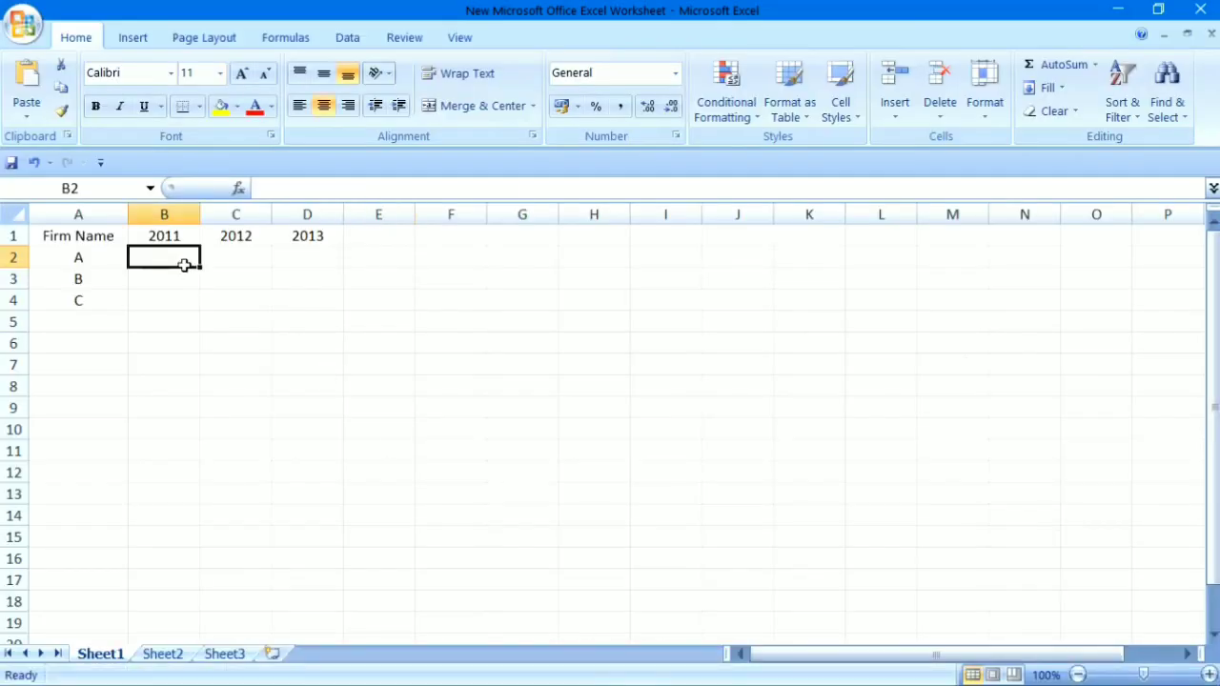
pyautogui.write('506')
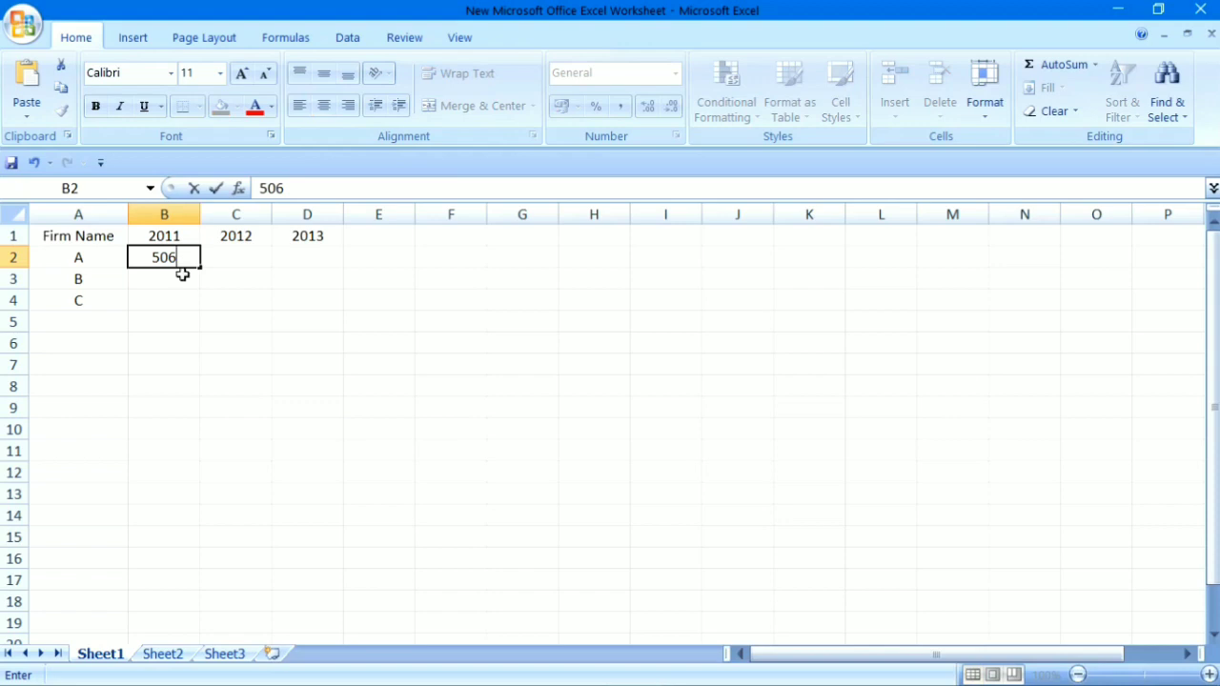
pyautogui.press('Return')
pyautogui.click(580, 667)
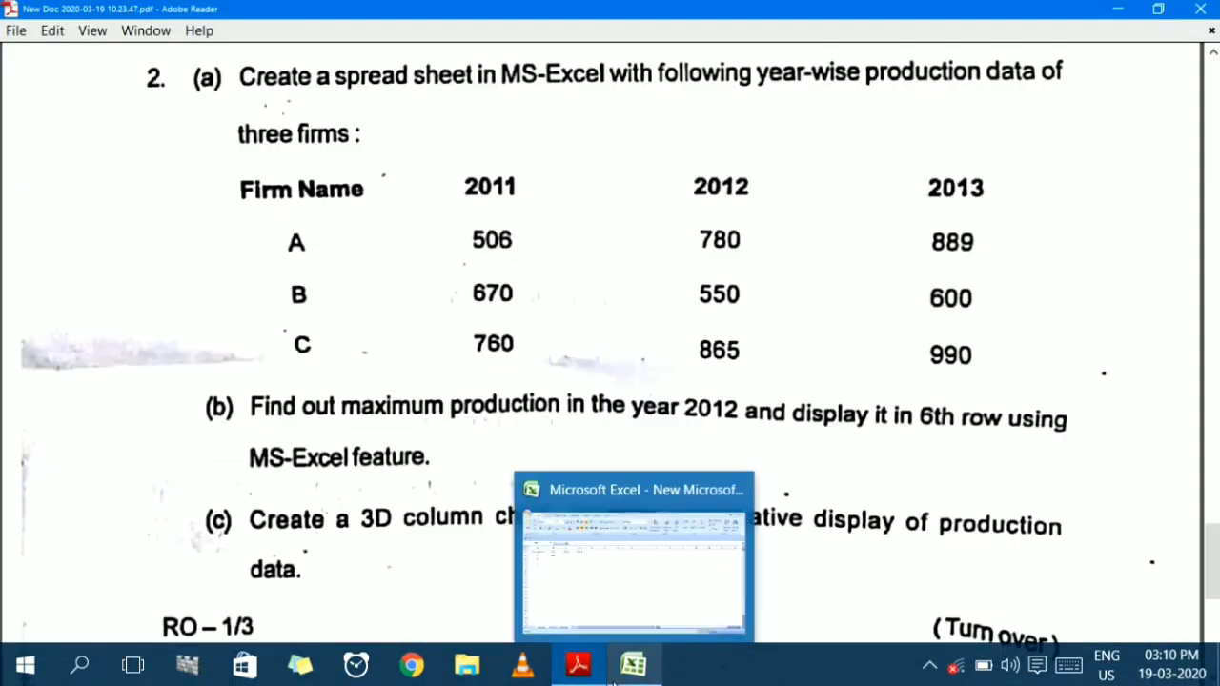
pyautogui.click(613, 679)
pyautogui.write('6')
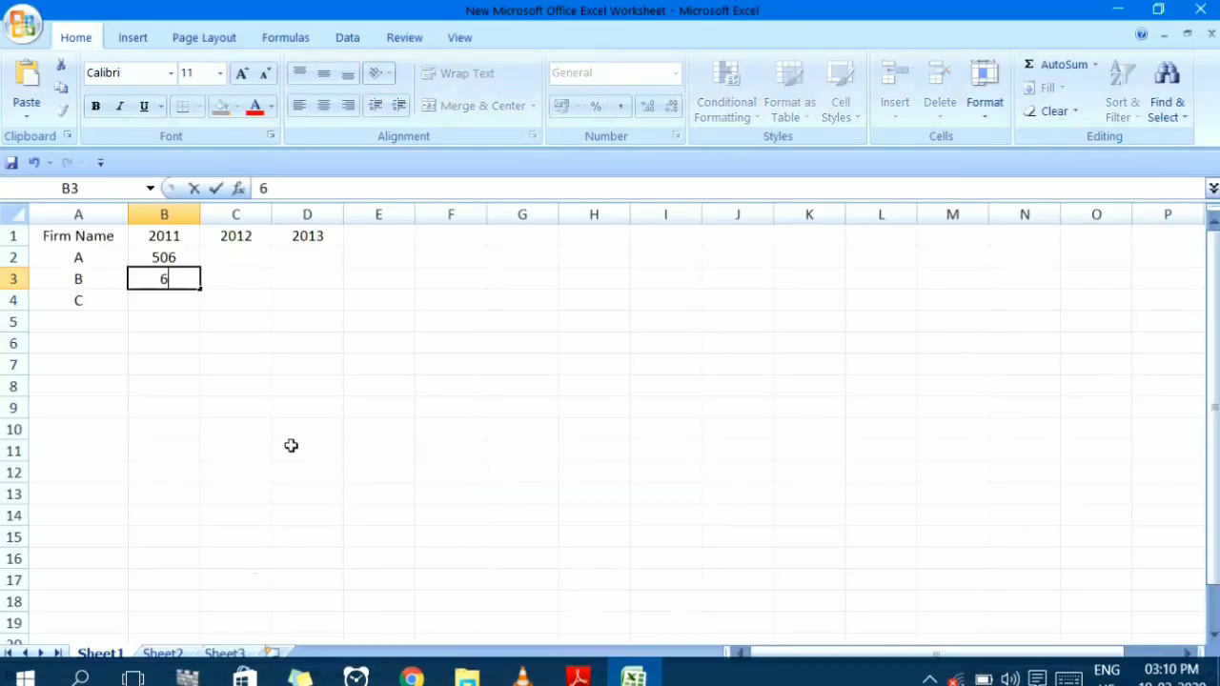
pyautogui.write('70')
pyautogui.press('Return')
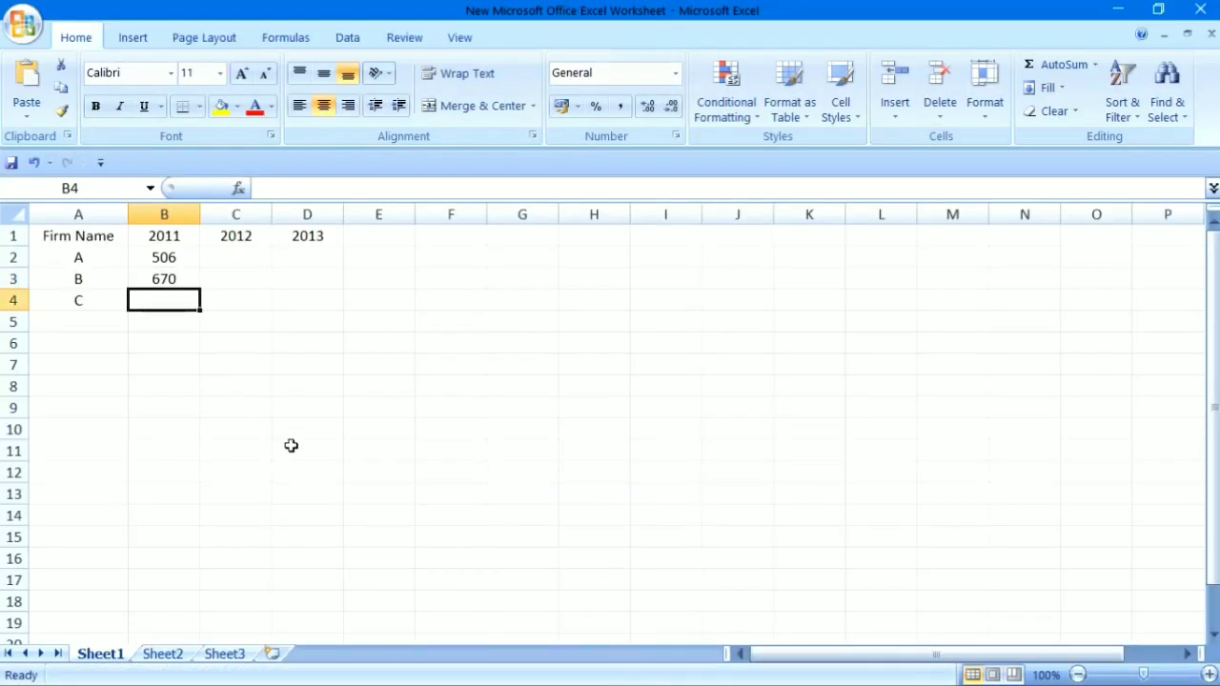
pyautogui.write('760')
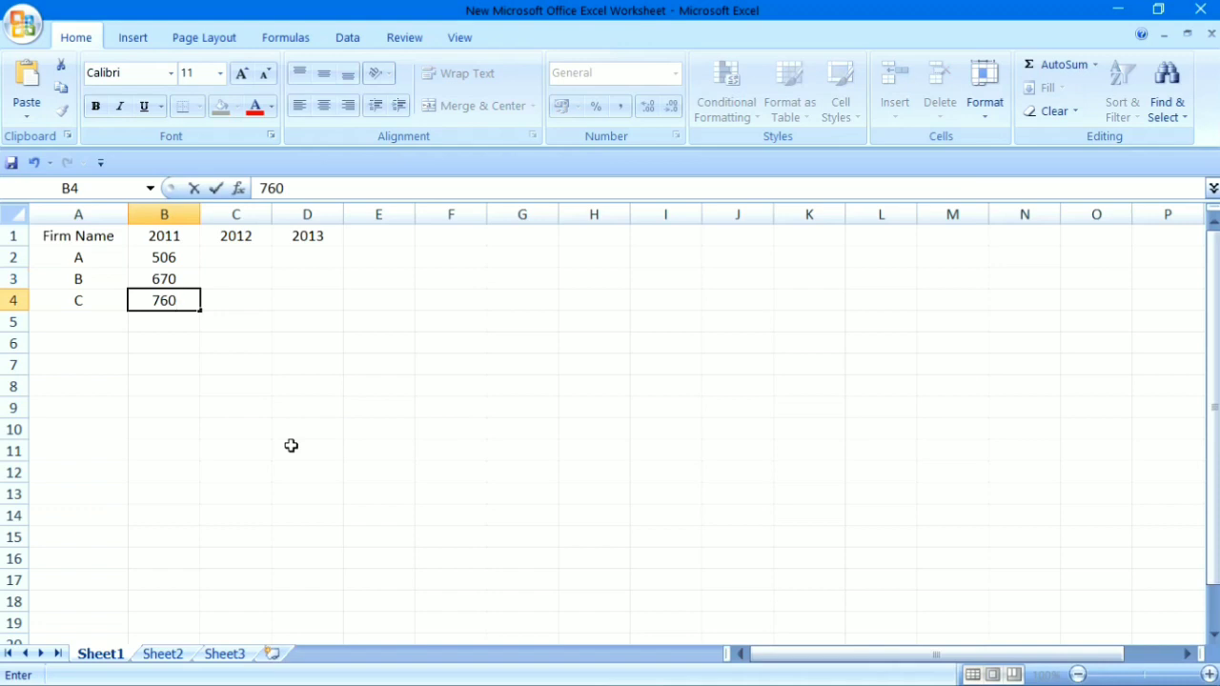
# - Check the 2012 figures in the Adobe Reader question paper, return to Excel, and enter 780, 550 and 650 in cells C2 to C4
pyautogui.click(237, 255)
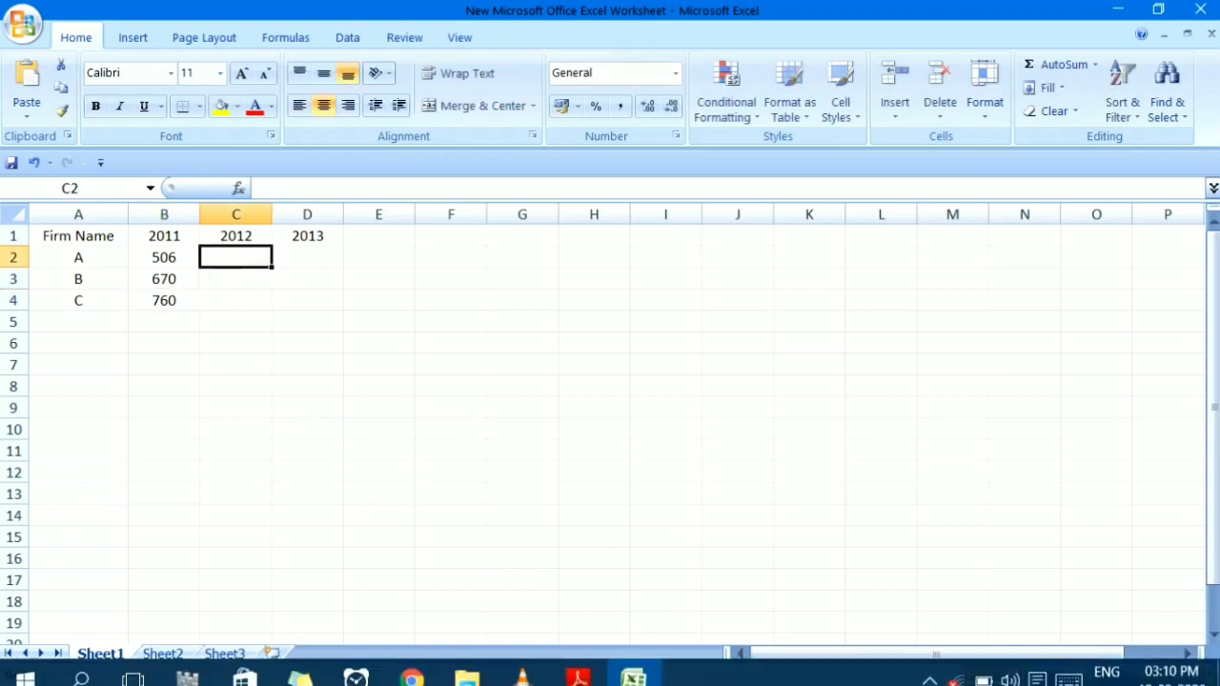
pyautogui.click(579, 668)
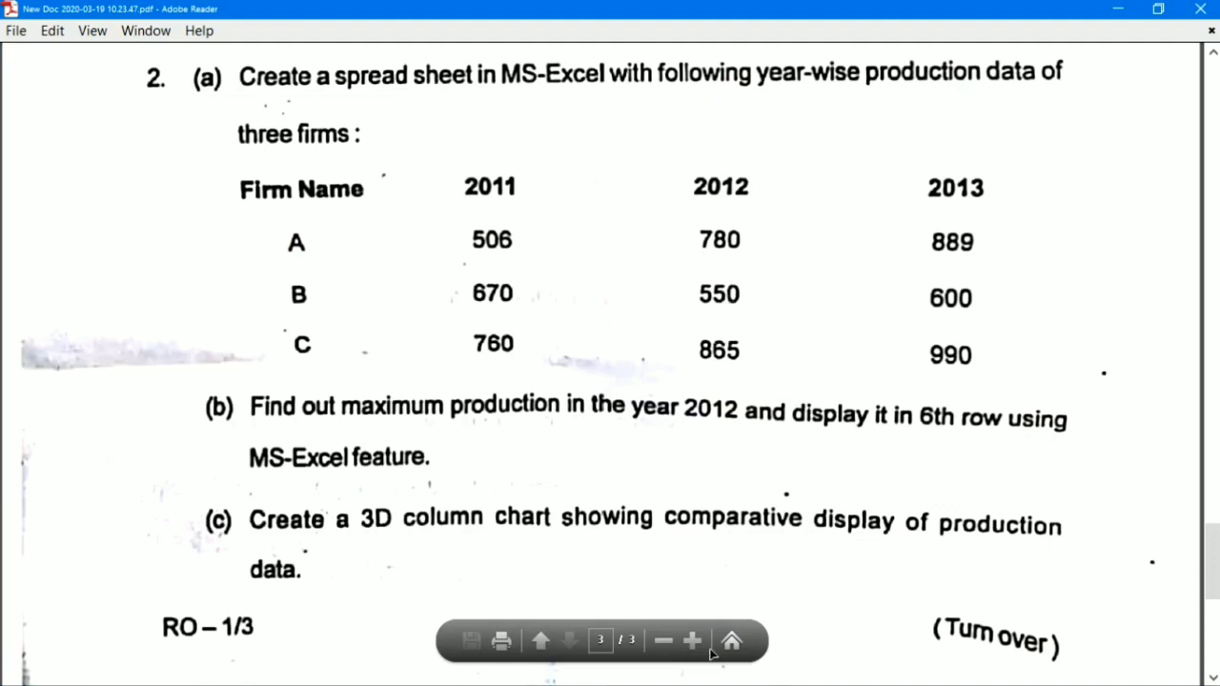
pyautogui.click(632, 668)
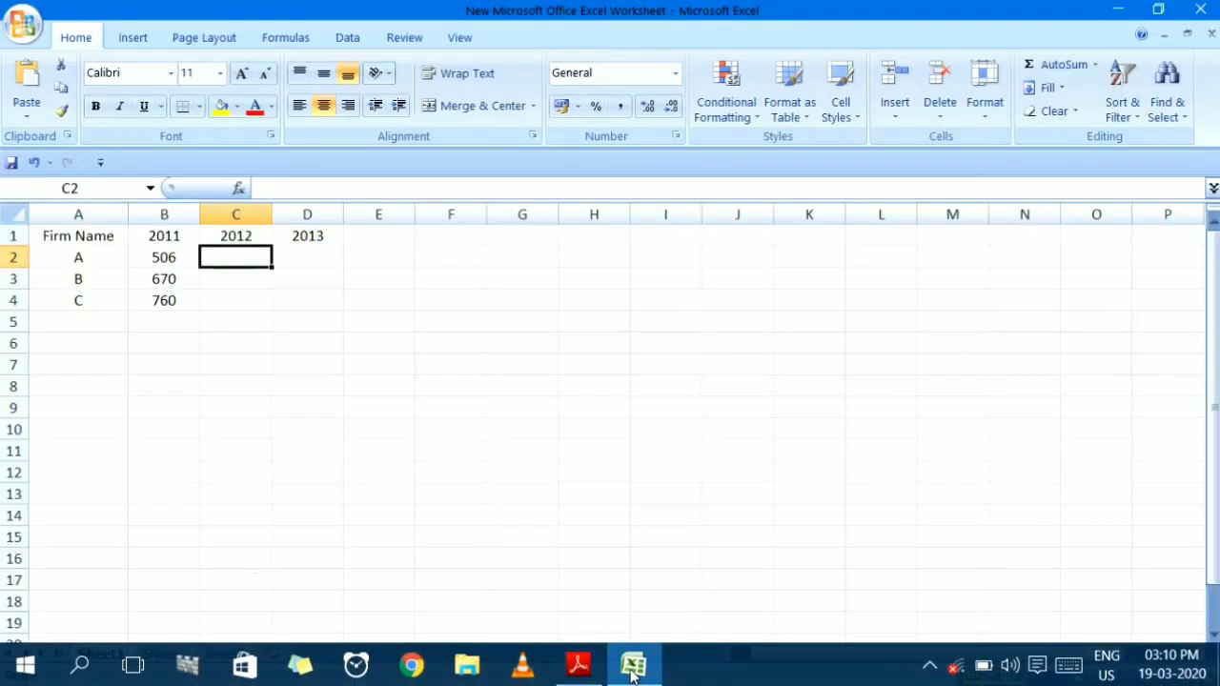
pyautogui.write('780')
pyautogui.press('Return')
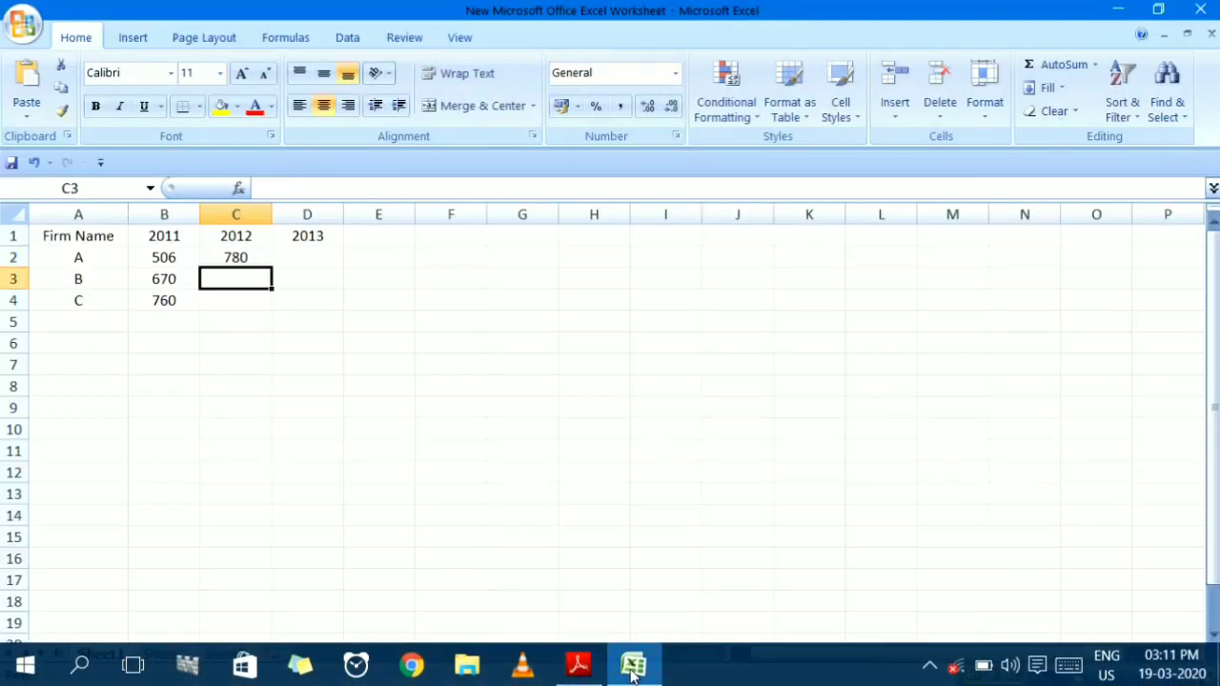
pyautogui.write('550')
pyautogui.press('Return')
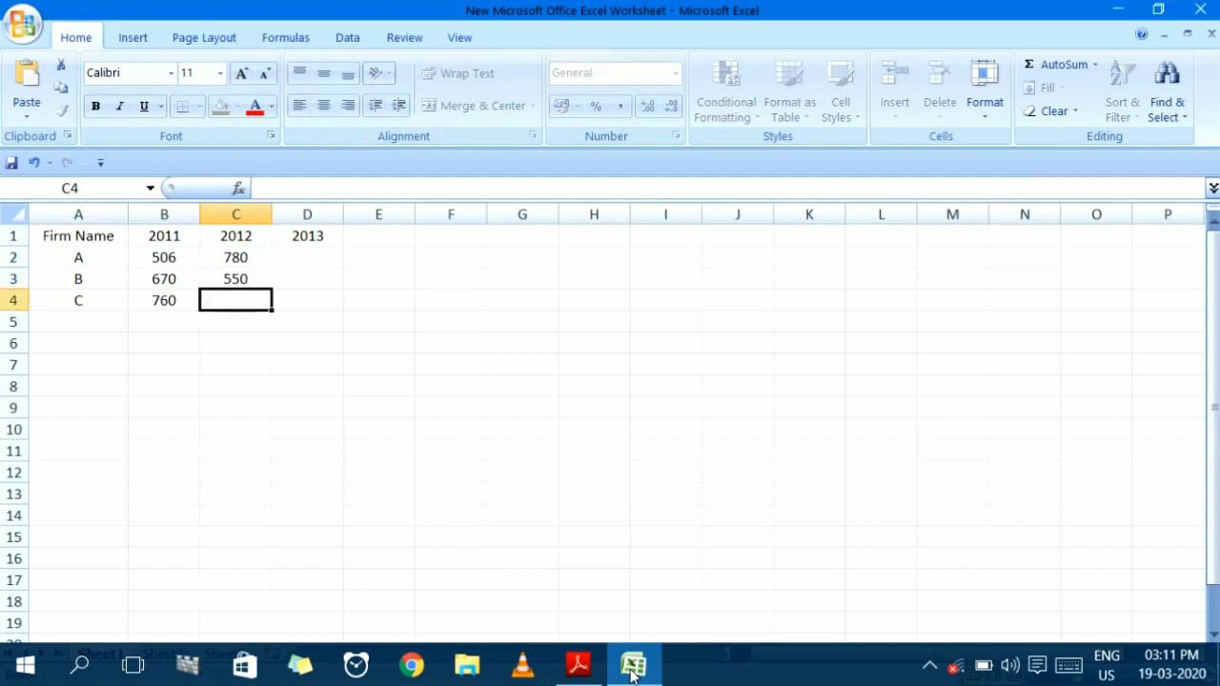
pyautogui.write('650')
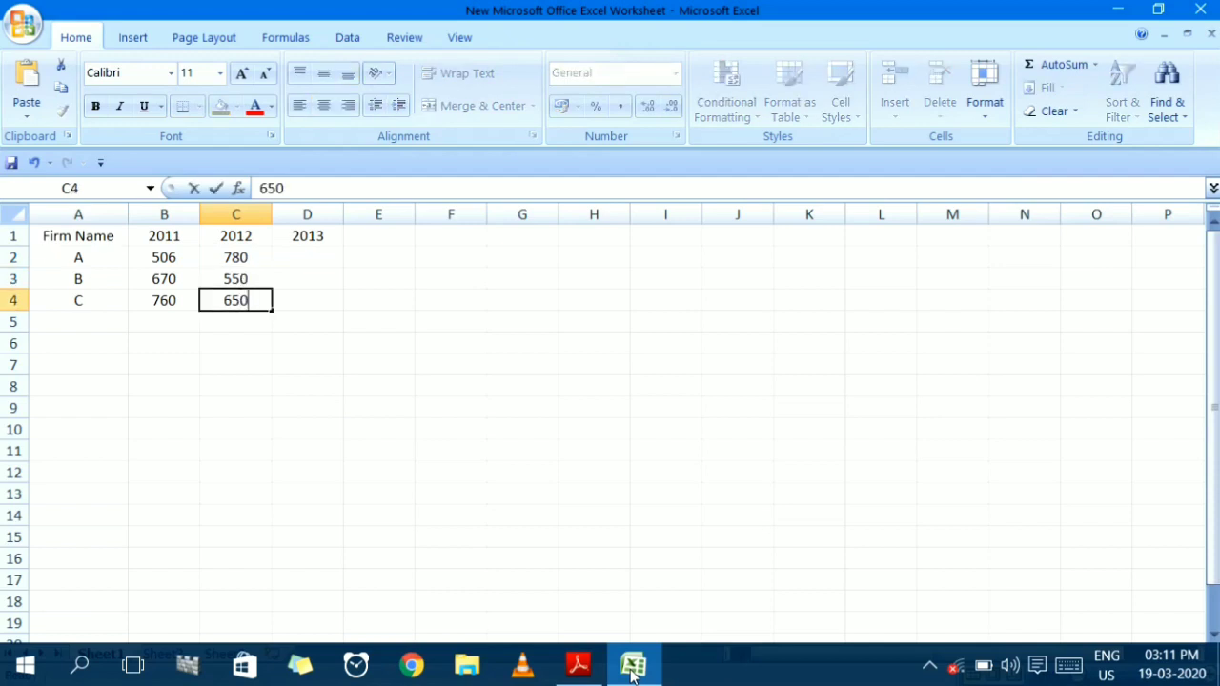
# - Recheck firm C's 2012 figure in the Adobe Reader question paper and correct Excel cell C4 to 865
pyautogui.click(572, 672)
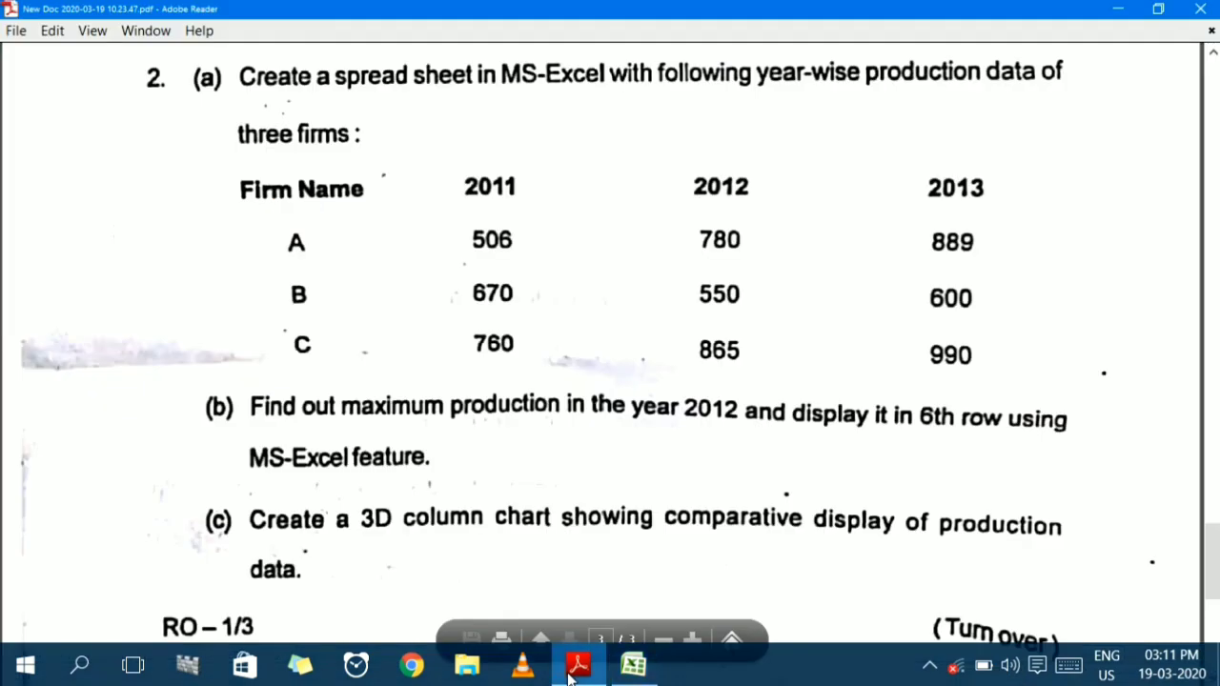
pyautogui.click(634, 667)
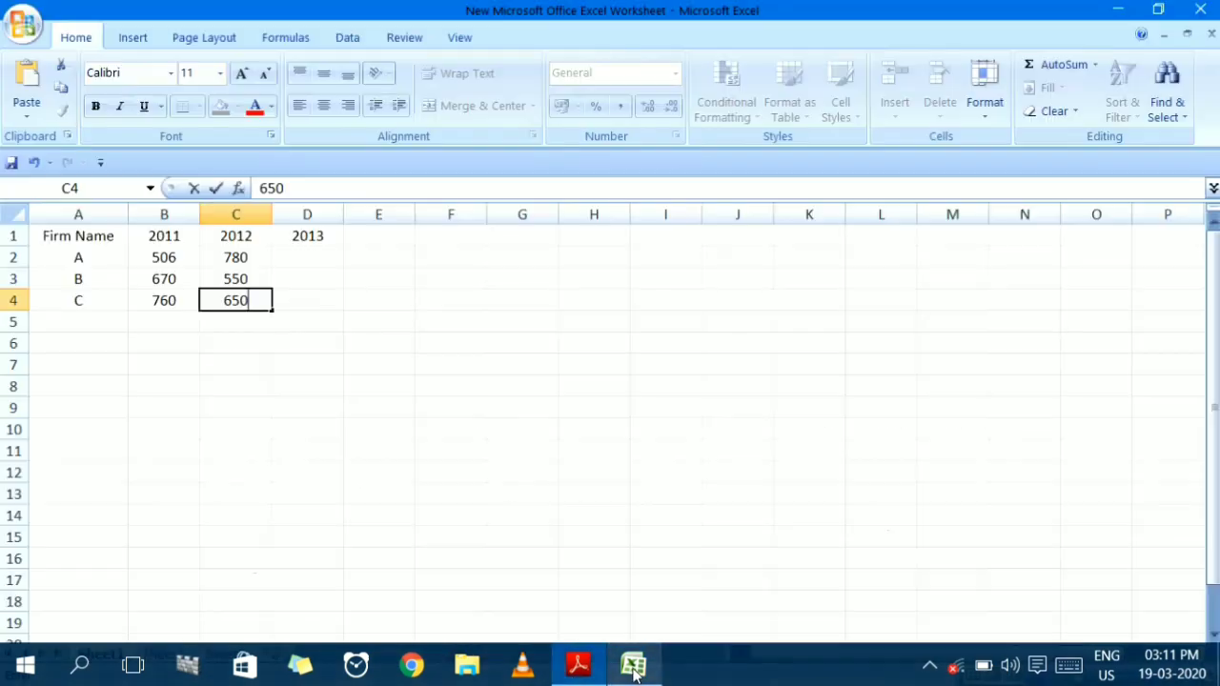
pyautogui.click(327, 364)
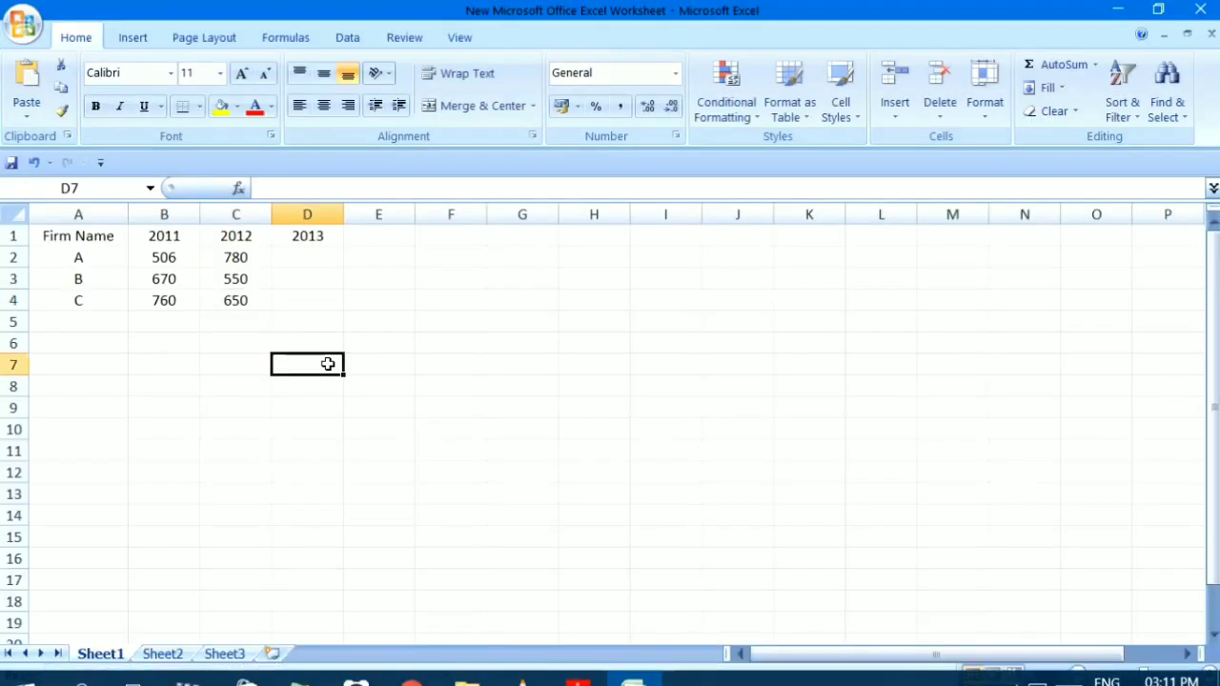
pyautogui.click(264, 301)
pyautogui.write('865')
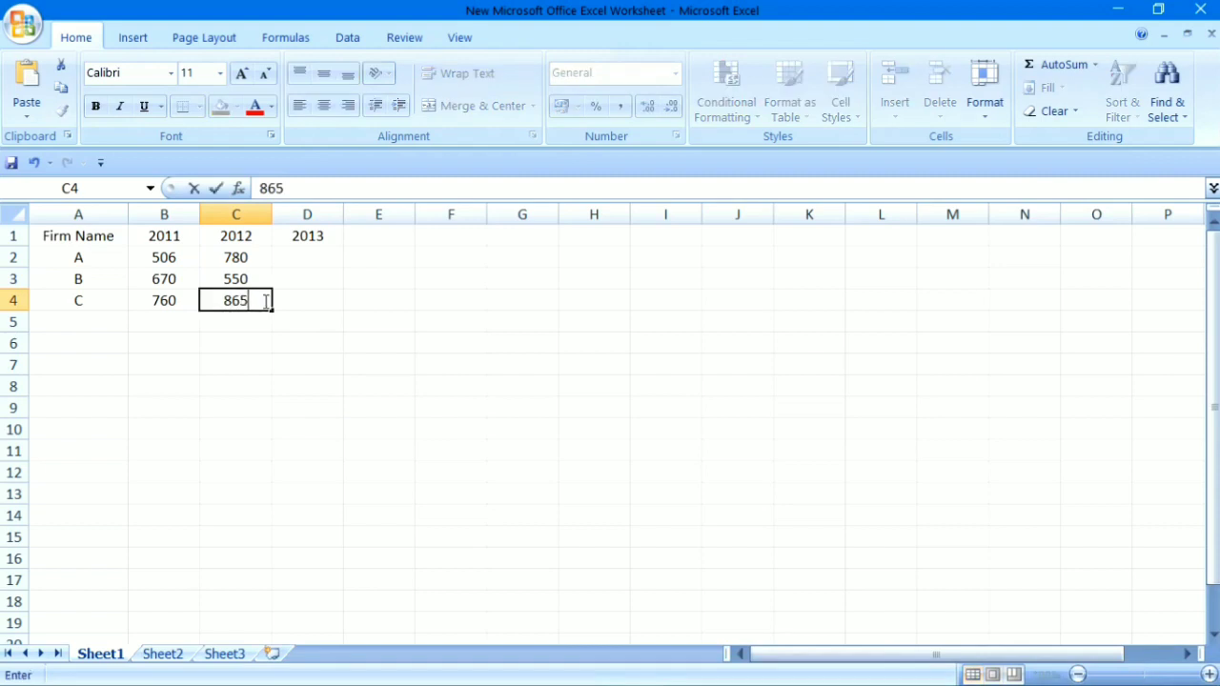
# - Look up the 2013 figures in the Adobe Reader question paper and enter 889, 600 and 990 in Excel cells D2 to D4
pyautogui.click(300, 259)
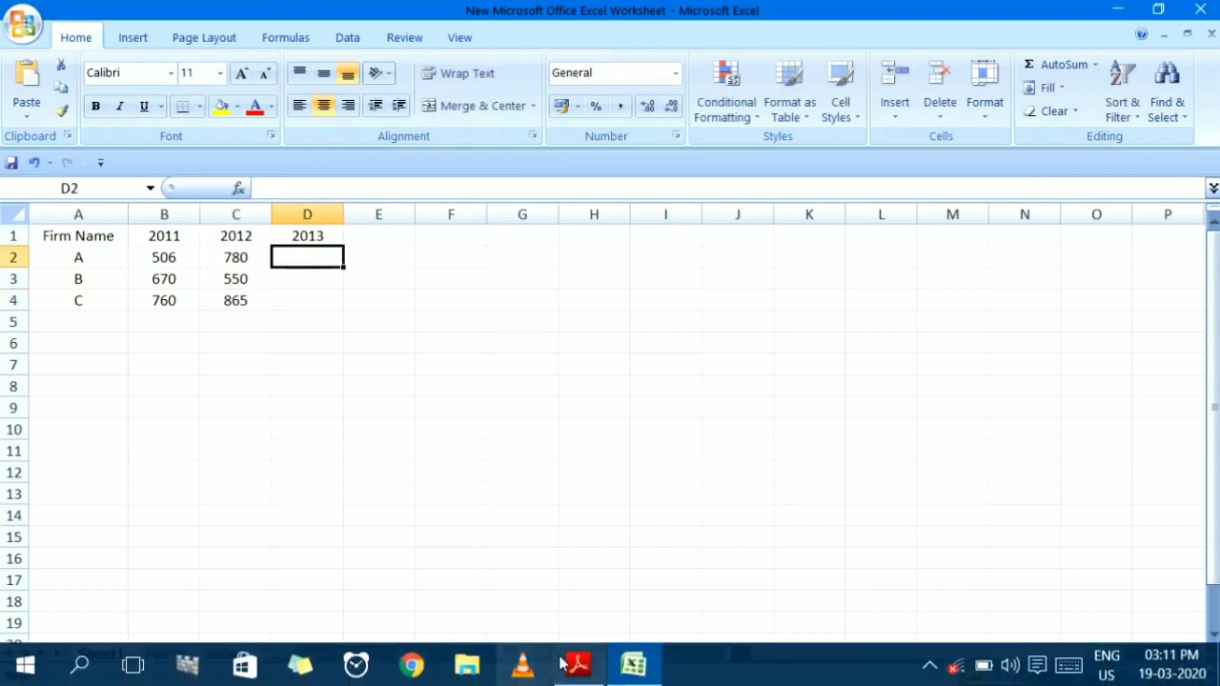
pyautogui.click(584, 665)
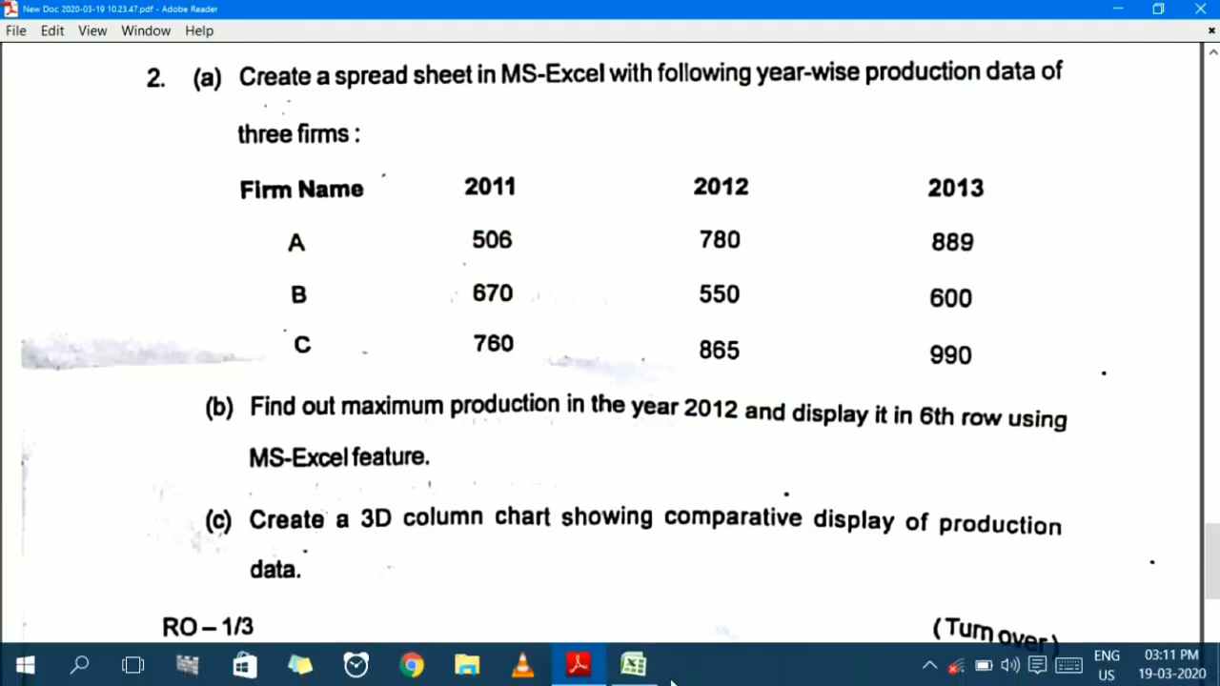
pyautogui.click(635, 667)
pyautogui.write('889')
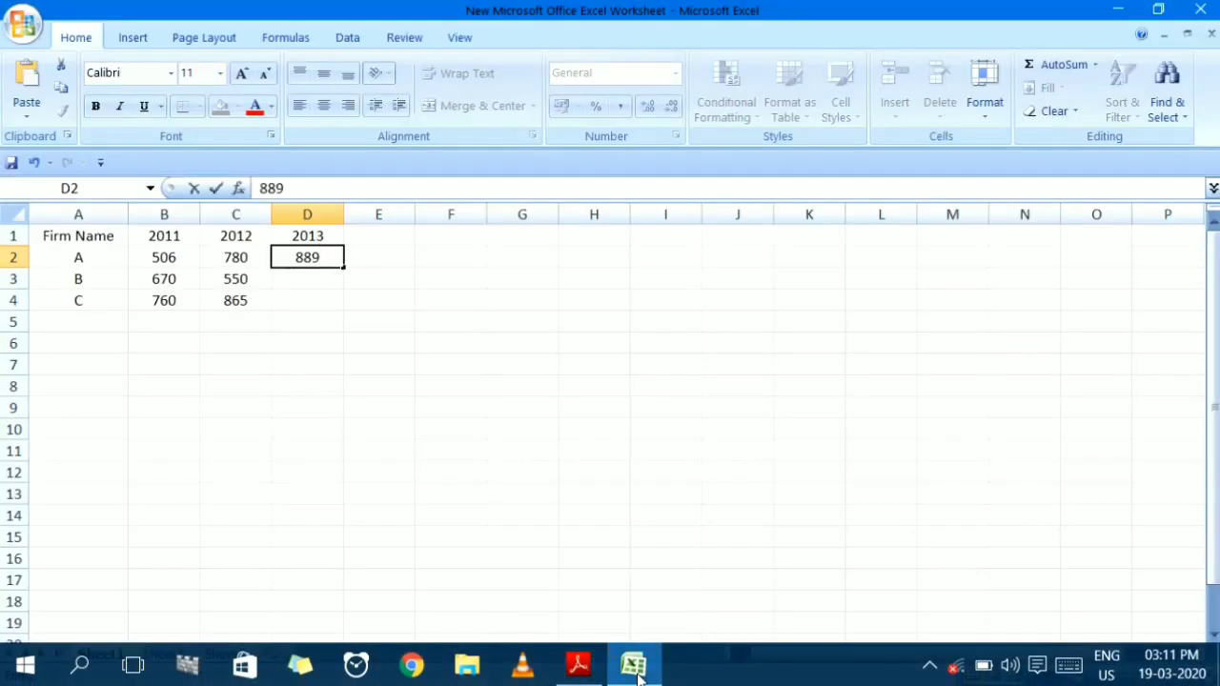
pyautogui.press('Return')
pyautogui.write('600')
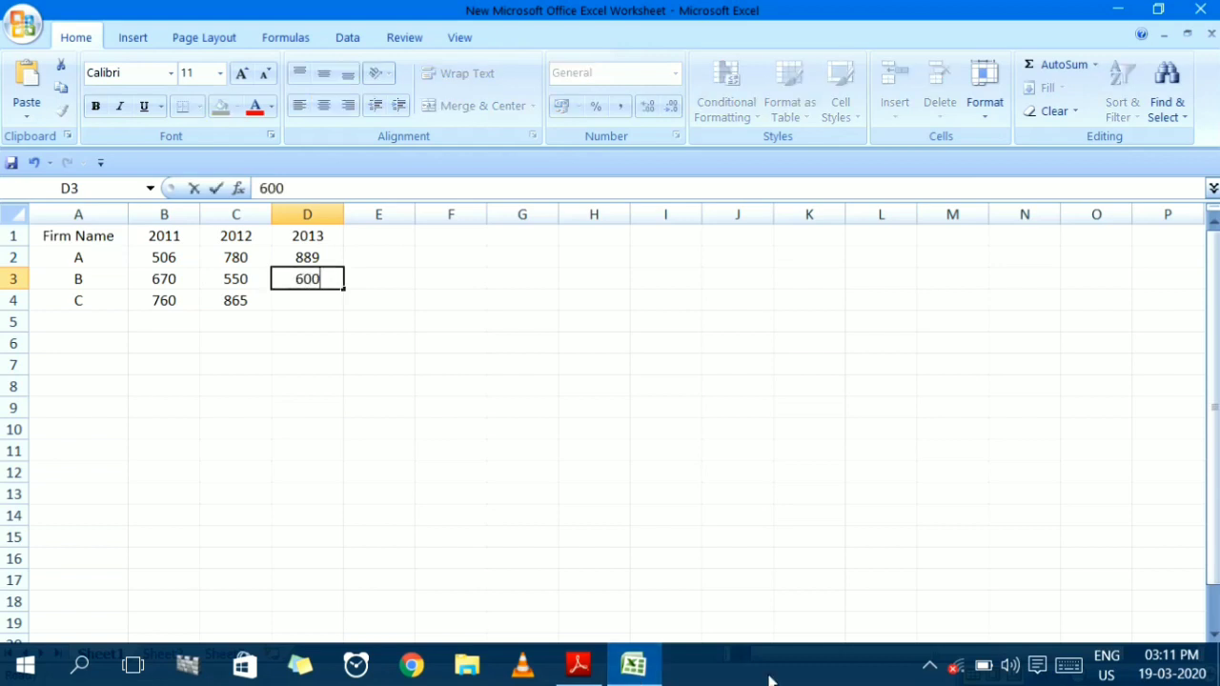
pyautogui.click(577, 672)
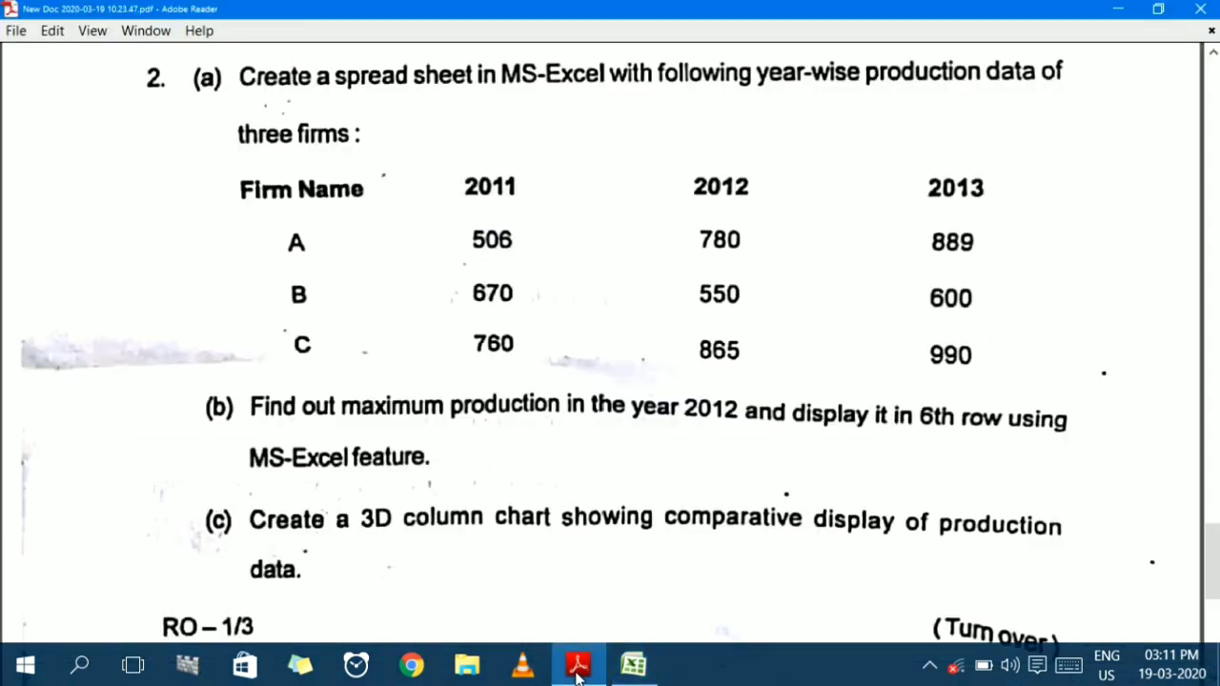
pyautogui.click(633, 665)
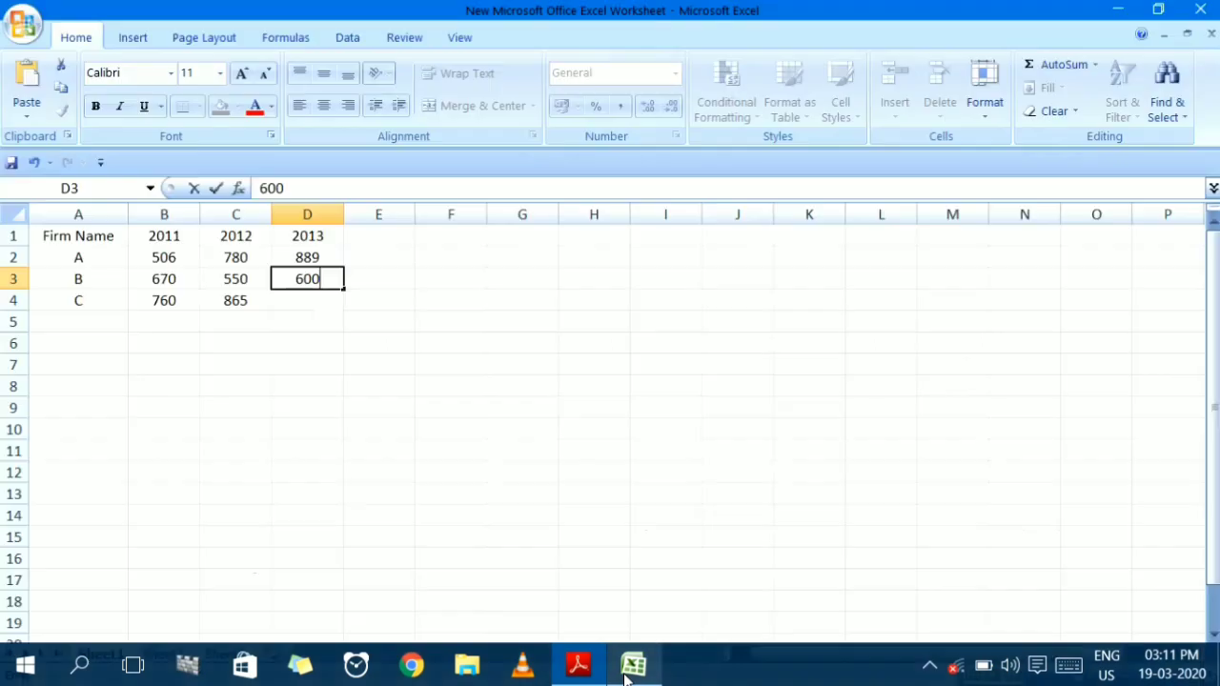
pyautogui.click(308, 297)
pyautogui.write('99')
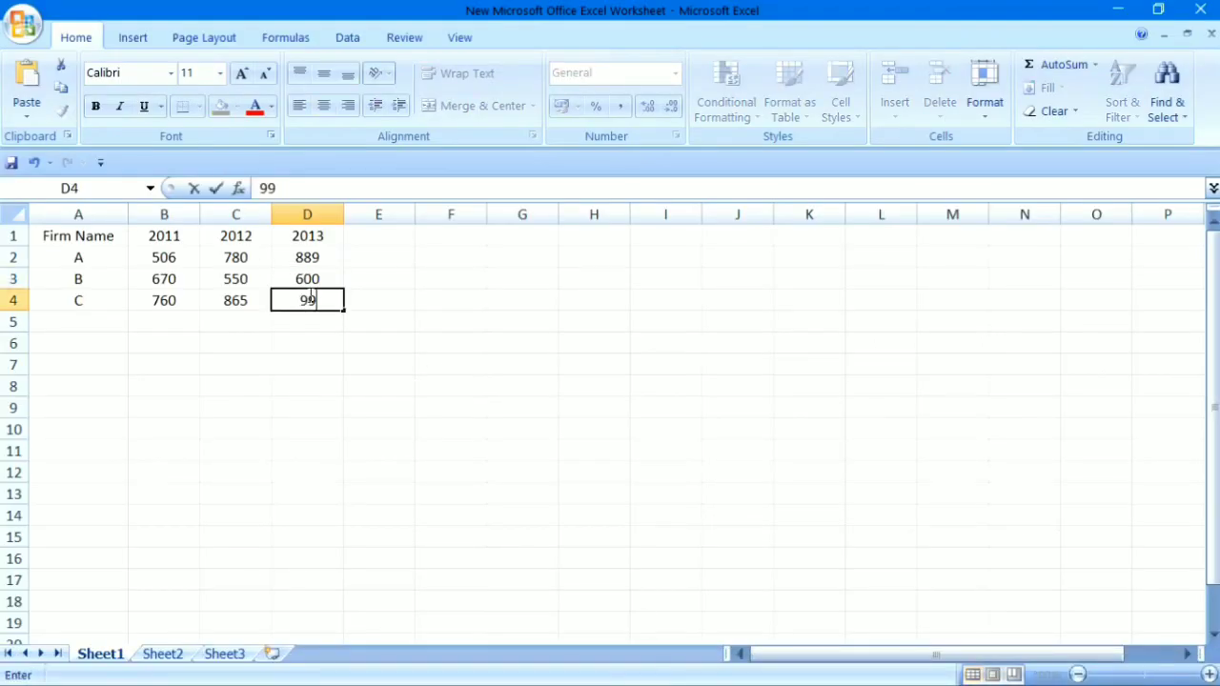
pyautogui.write('0')
pyautogui.click(396, 444)
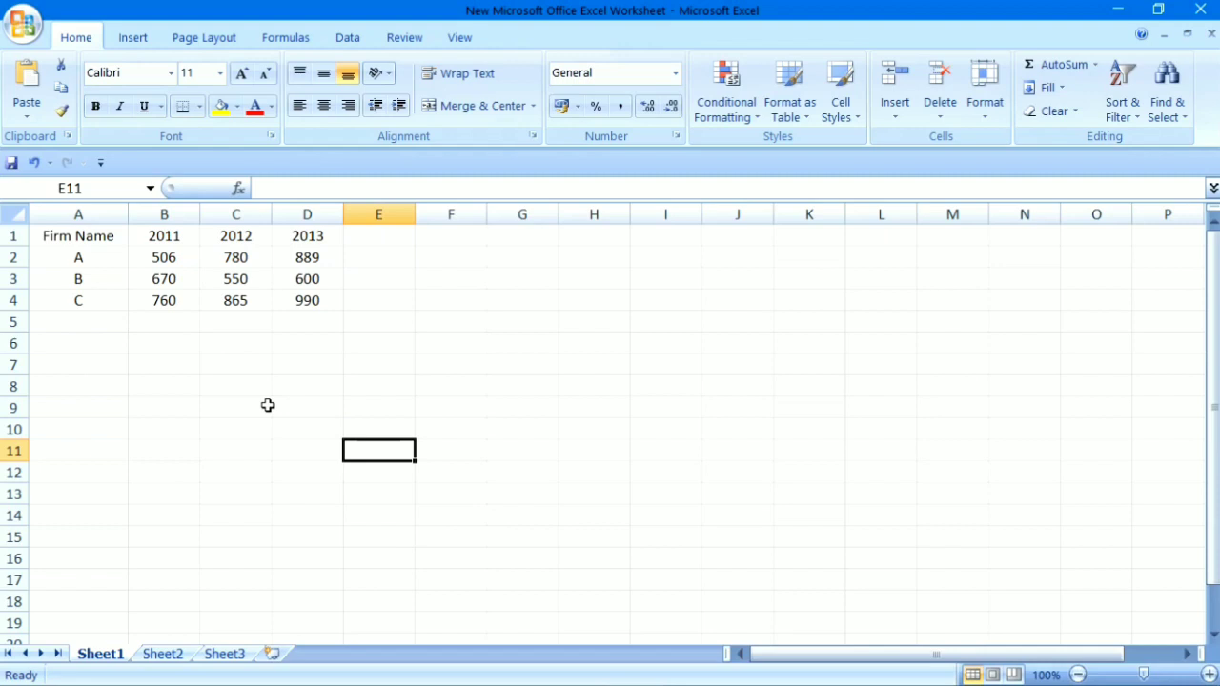
# - Switch to the Adobe Reader question paper and examine what question 2(b) asks about maximum production in 2012 and where to display it
pyautogui.moveTo(433, 656)
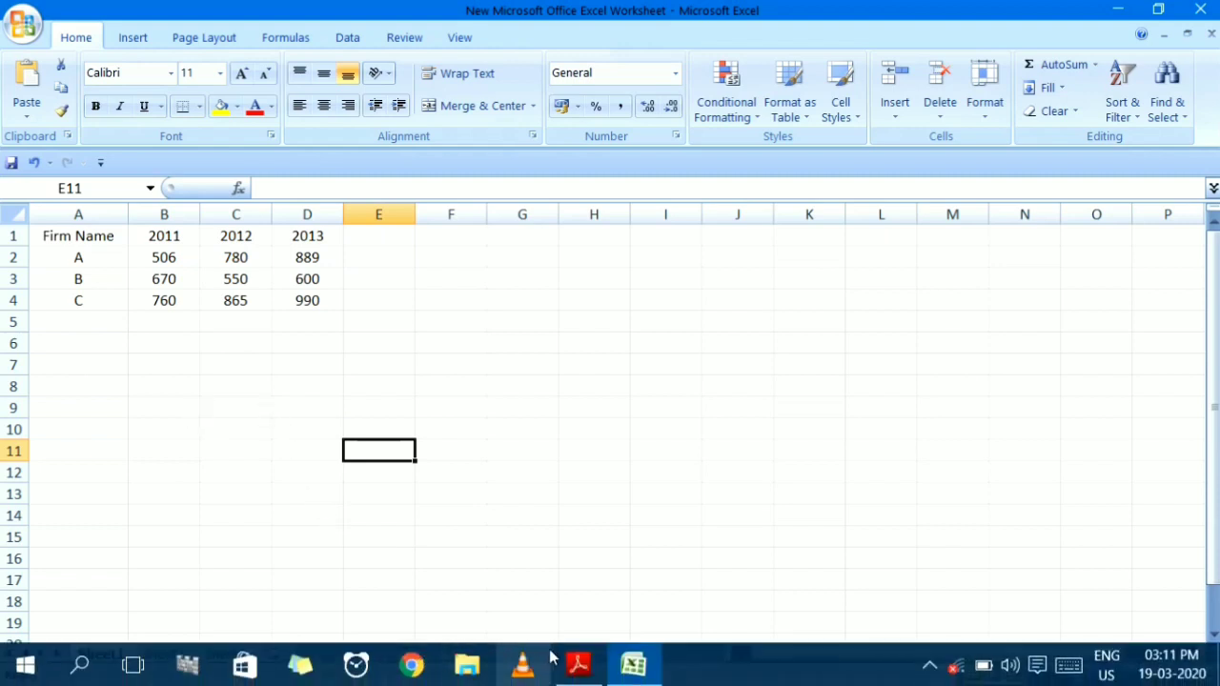
pyautogui.click(578, 664)
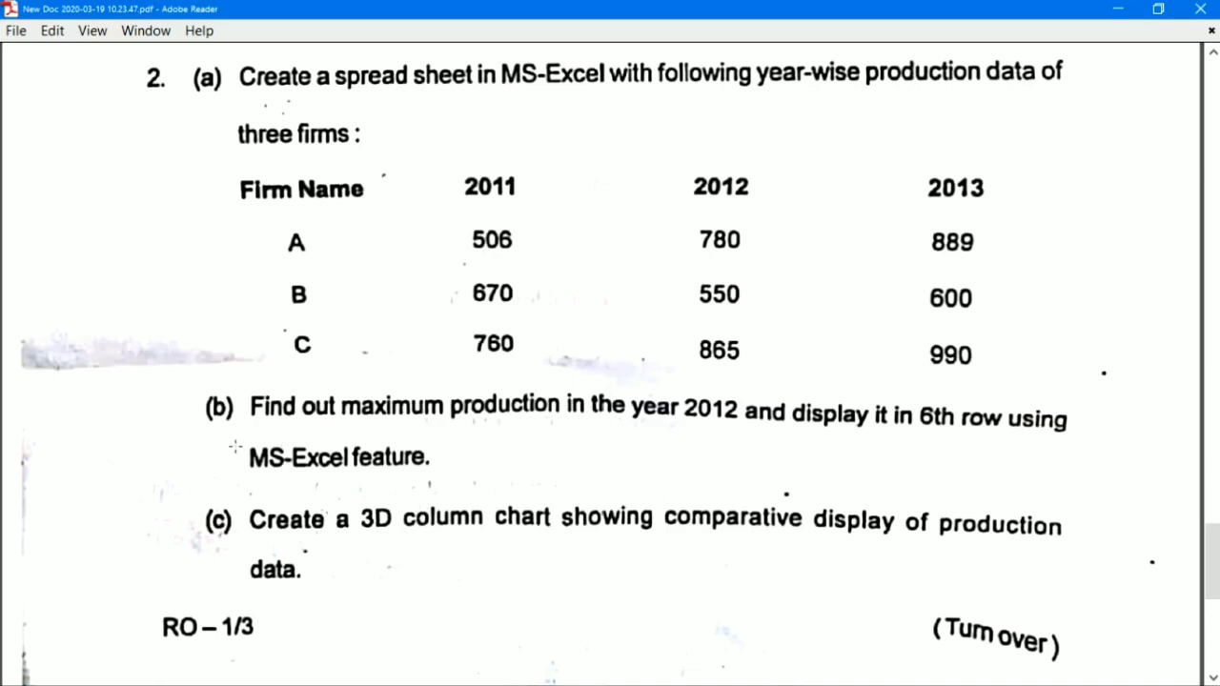
pyautogui.moveTo(234, 446); pyautogui.dragTo(435, 482)
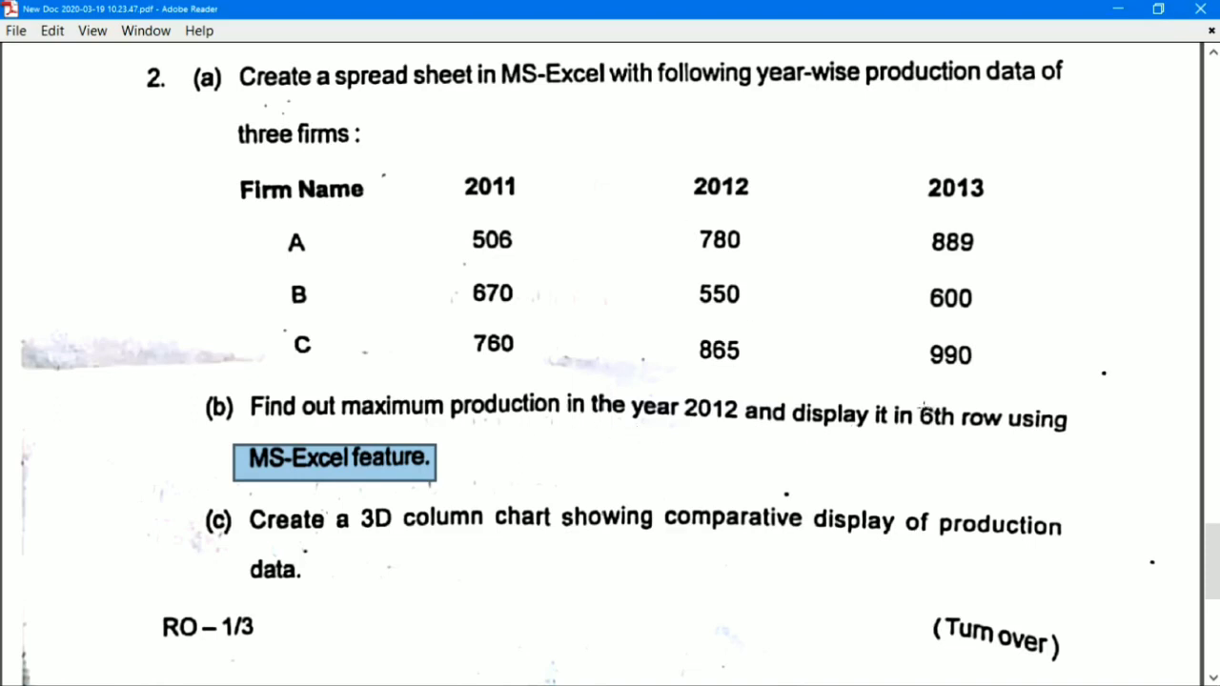
pyautogui.moveTo(923, 405); pyautogui.dragTo(987, 431)
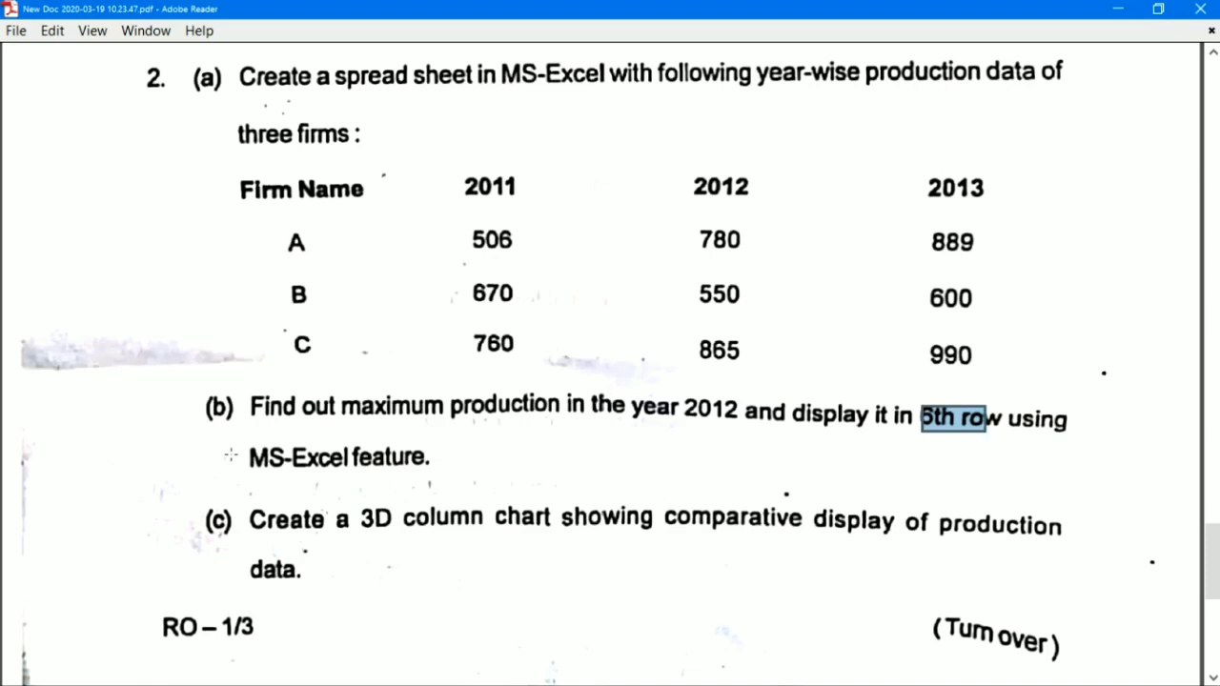
pyautogui.moveTo(234, 443); pyautogui.dragTo(431, 483)
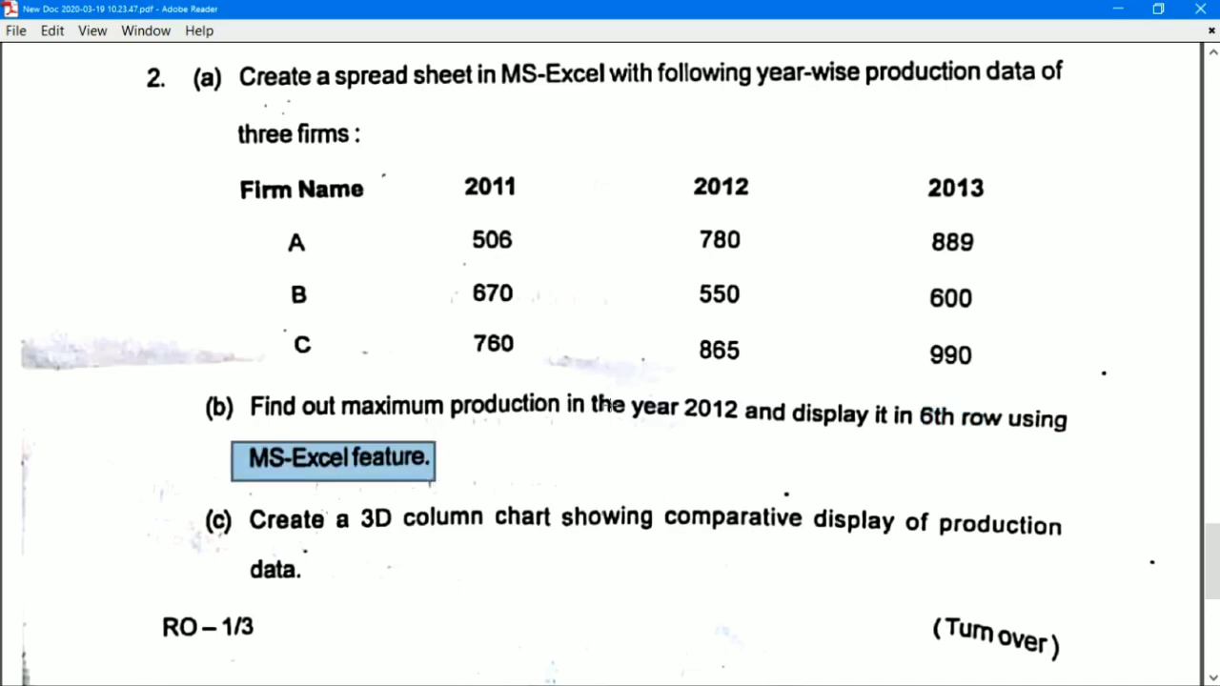
pyautogui.moveTo(693, 331); pyautogui.dragTo(778, 392)
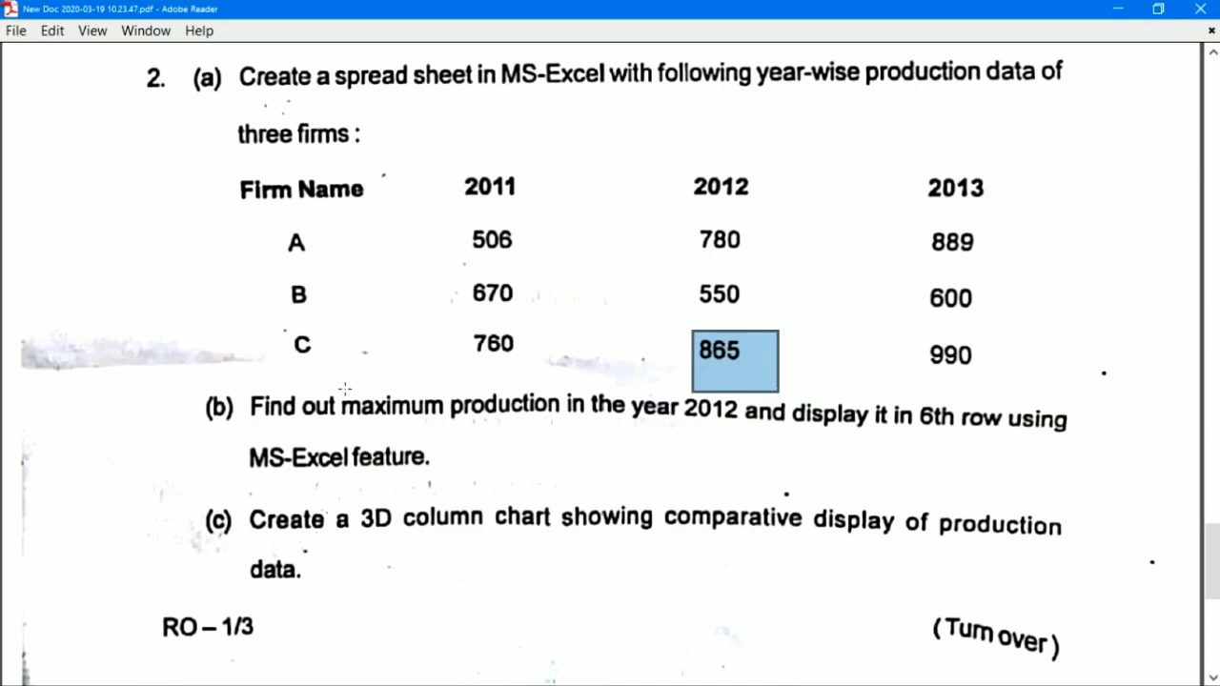
pyautogui.moveTo(344, 387); pyautogui.dragTo(459, 431)
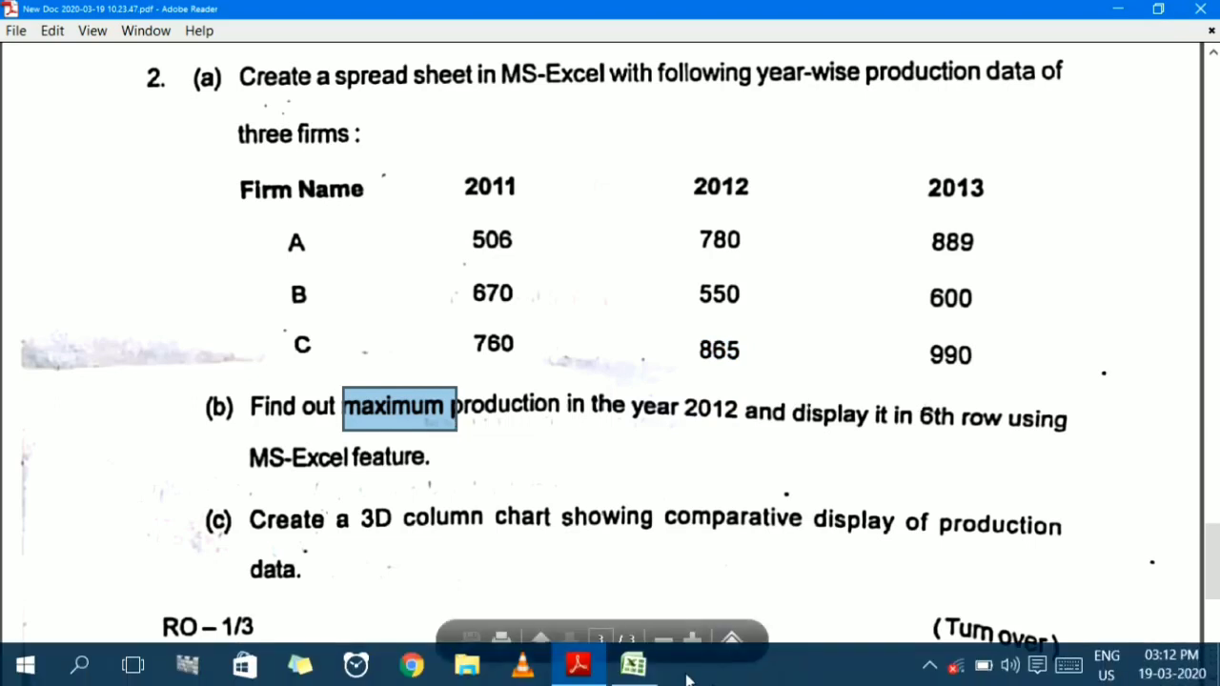
# - Switch to Excel and enter the label MAX PRODCT IN 2012 in cell A6
pyautogui.click(635, 666)
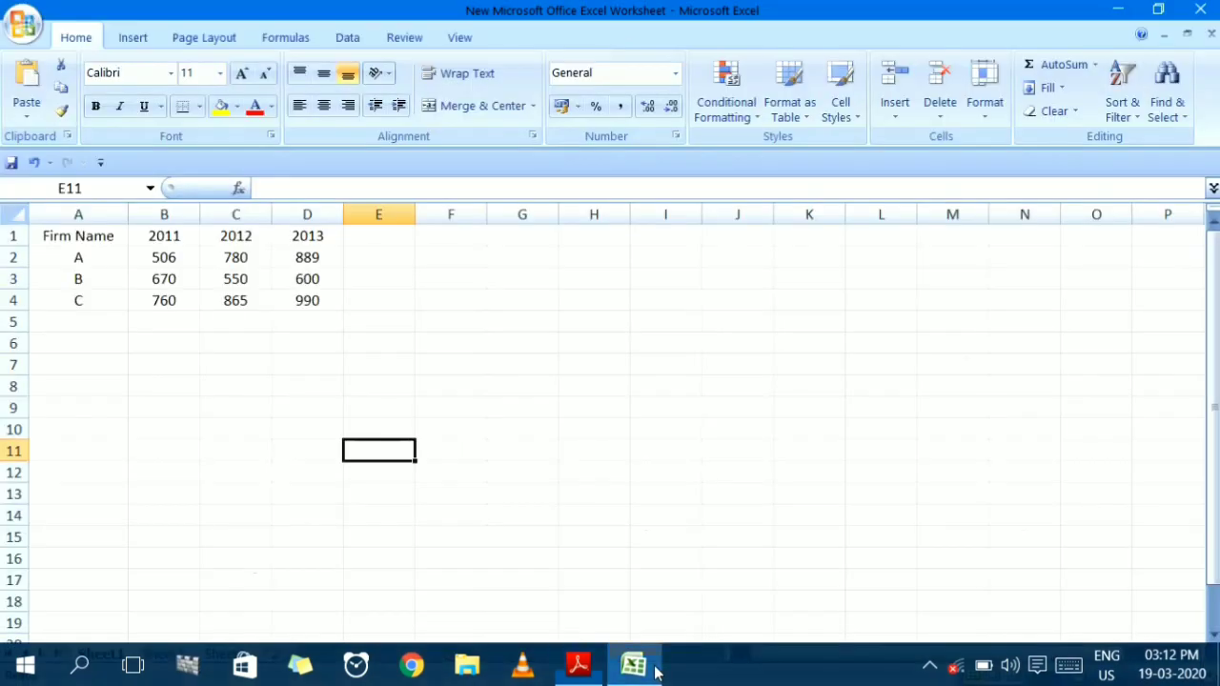
pyautogui.click(13, 322)
pyautogui.moveTo(13, 340); pyautogui.dragTo(16, 345)
pyautogui.click(81, 349)
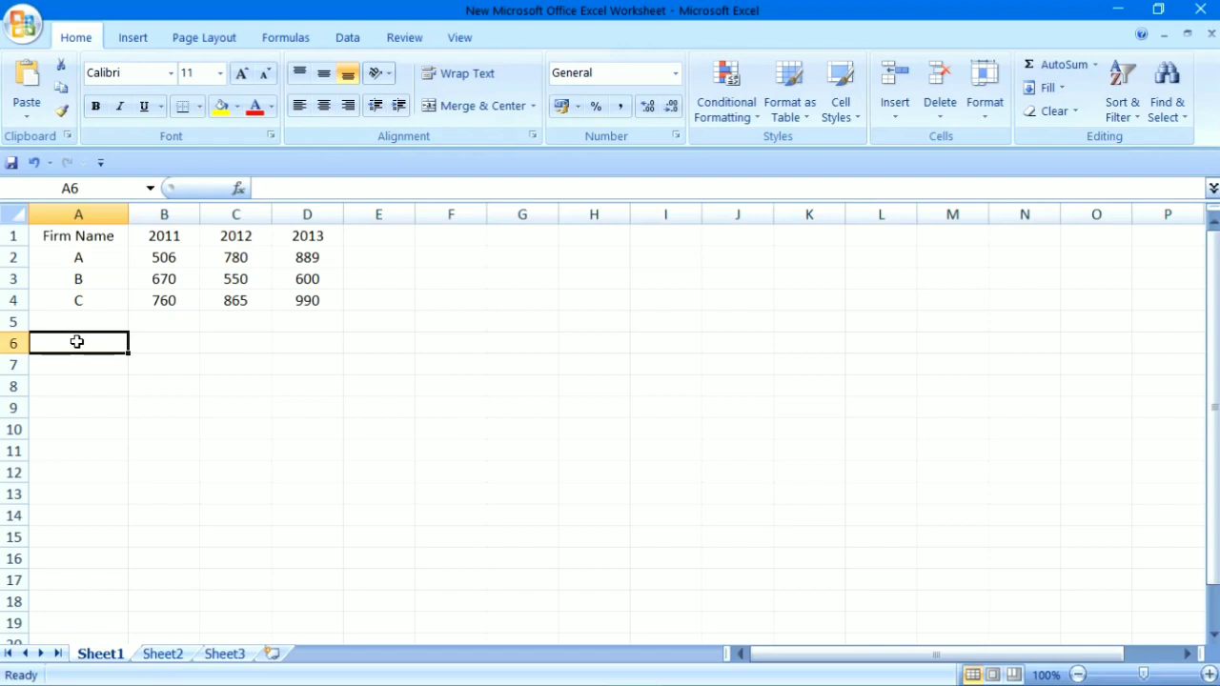
pyautogui.write('MAX')
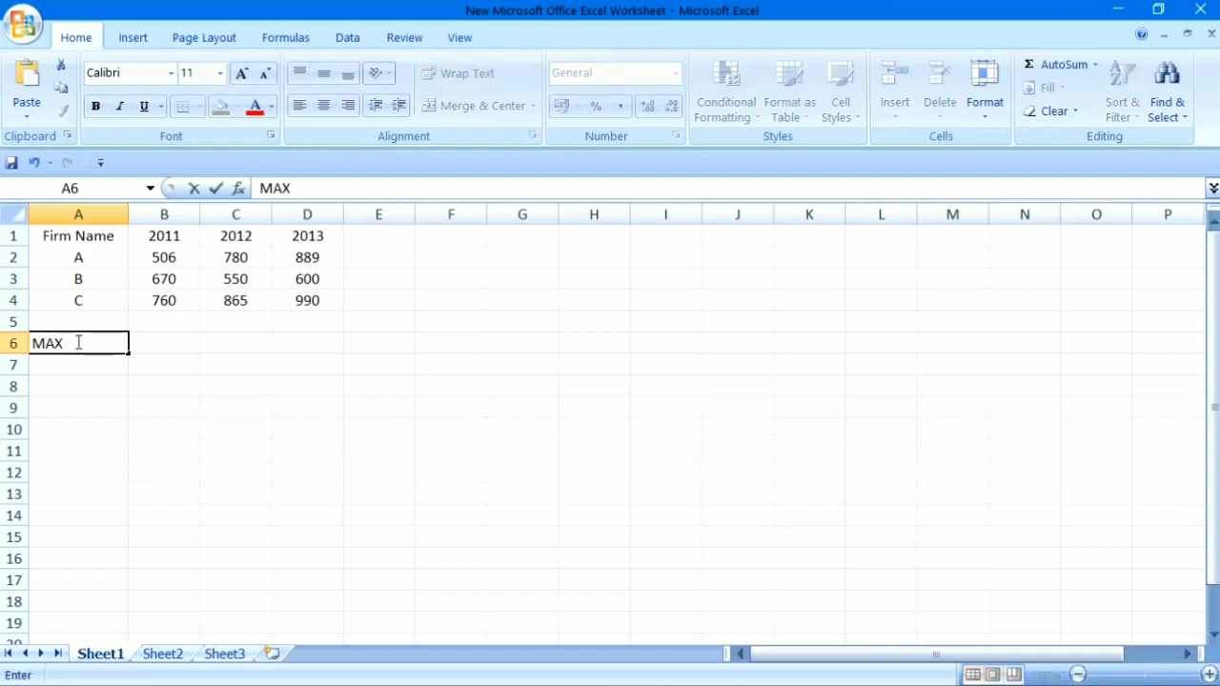
pyautogui.write(' PRODCT')
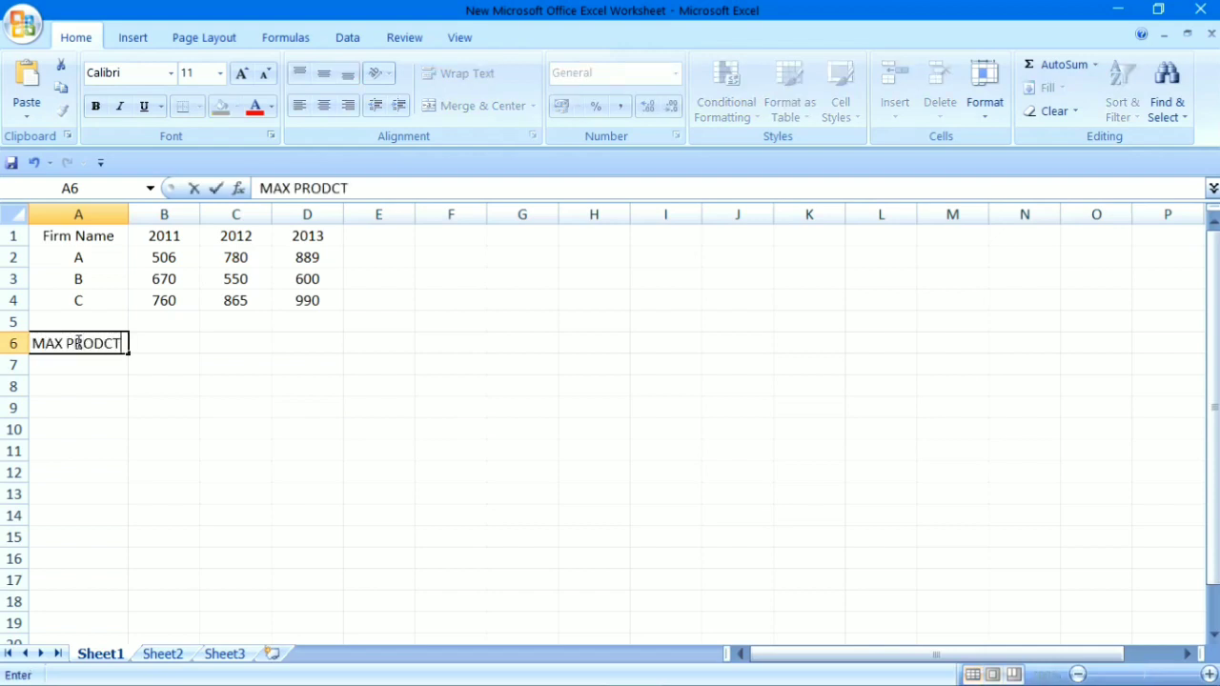
pyautogui.write(' IN 2012')
pyautogui.click(281, 402)
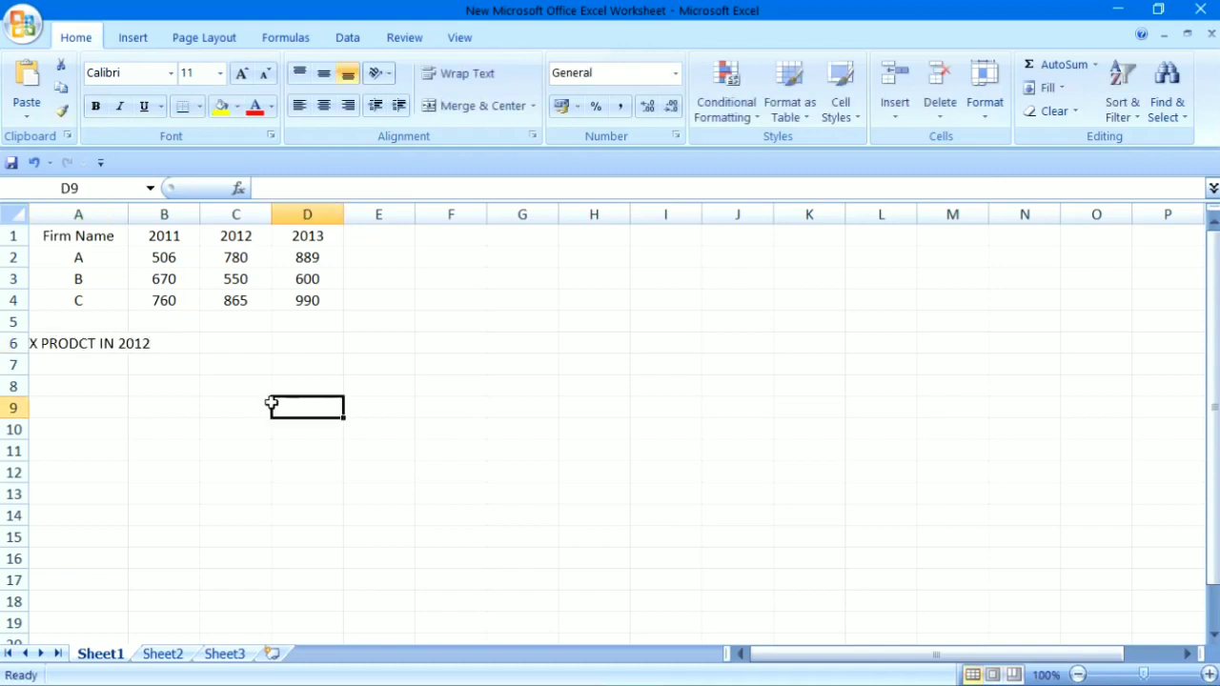
# - Wrap the label text in cell A6 so it fits within the column width
pyautogui.click(96, 339)
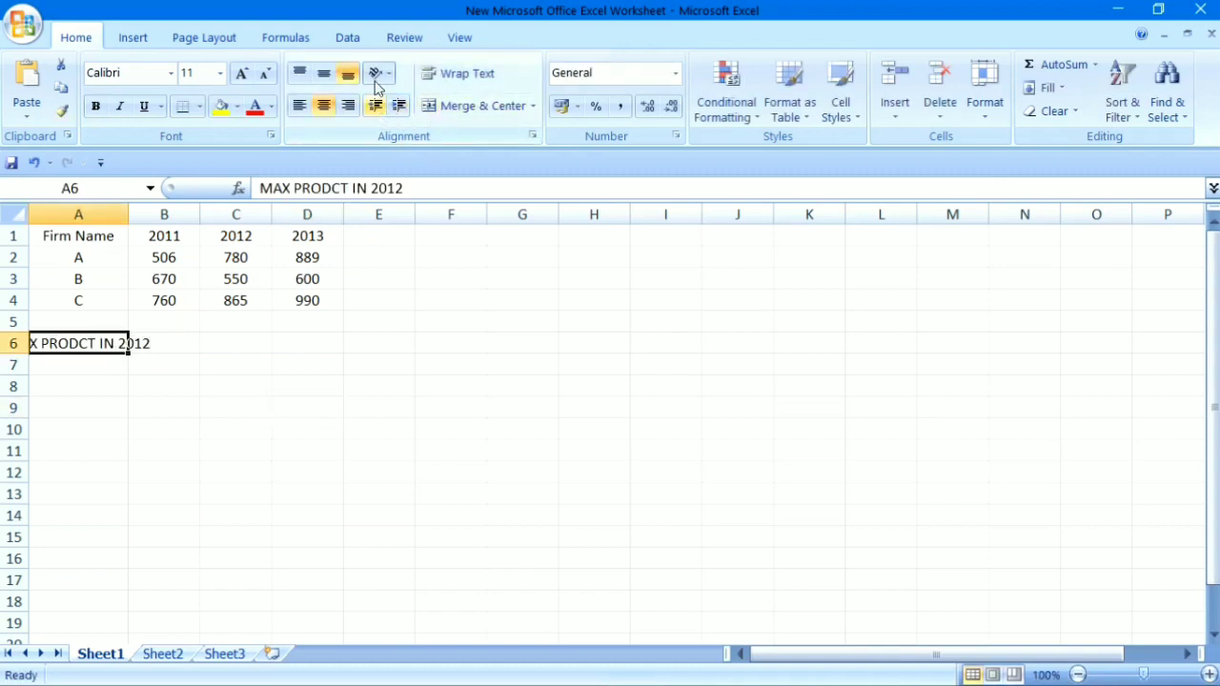
pyautogui.click(425, 79)
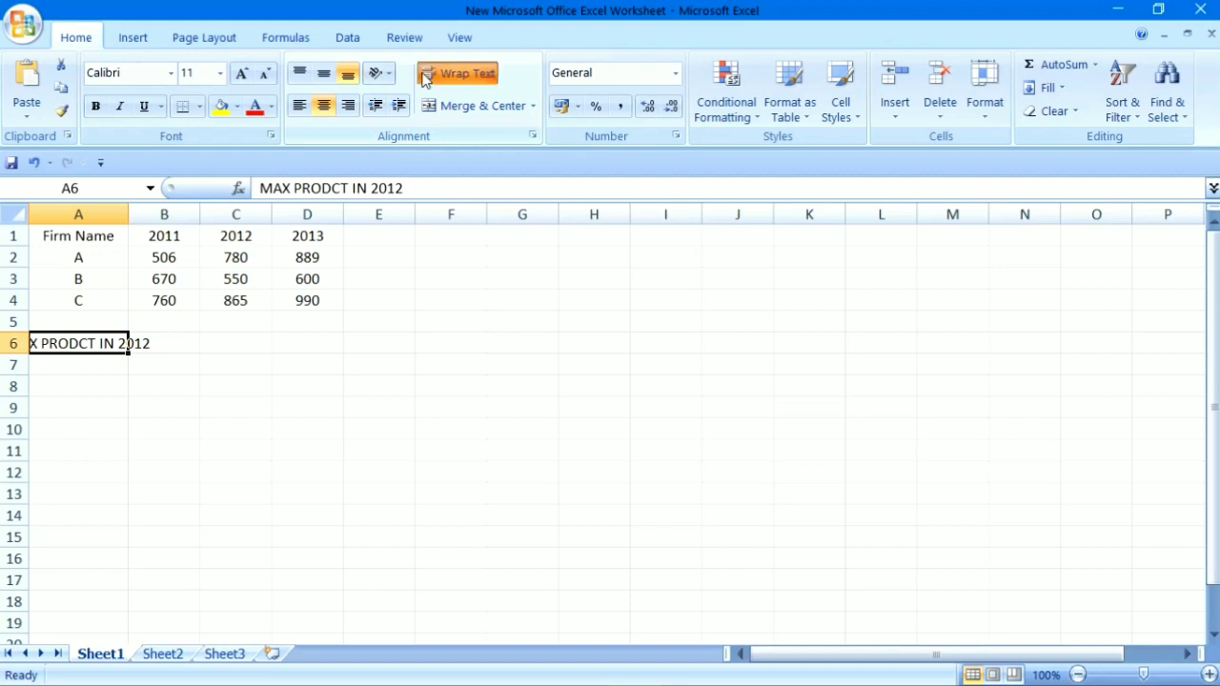
pyautogui.click(439, 373)
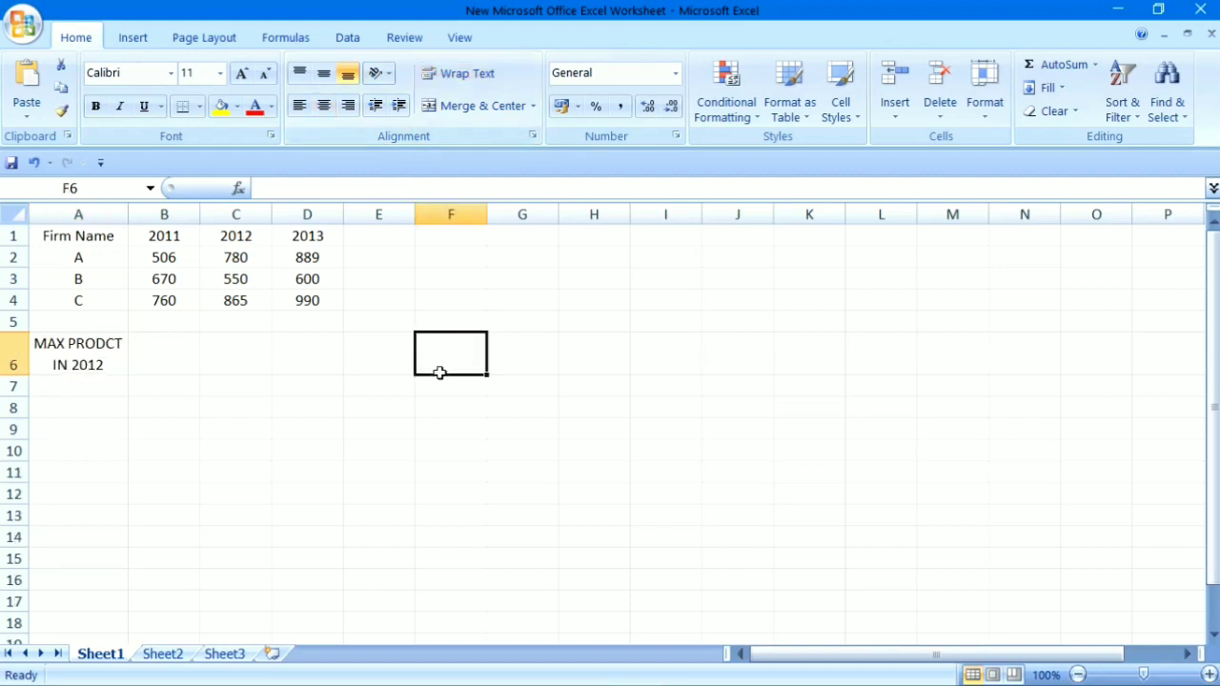
# - Enter the formula =MAX(C2:C4) in cell B6 to calculate the maximum 2012 production
pyautogui.click(179, 354)
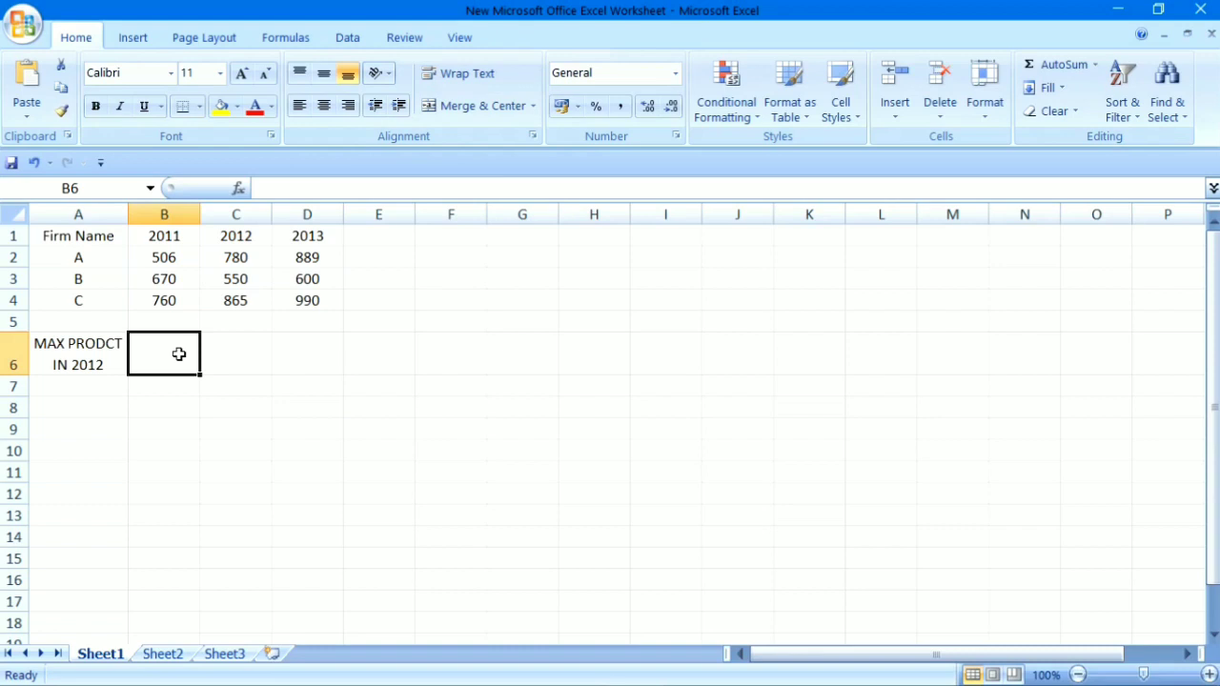
pyautogui.write('=')
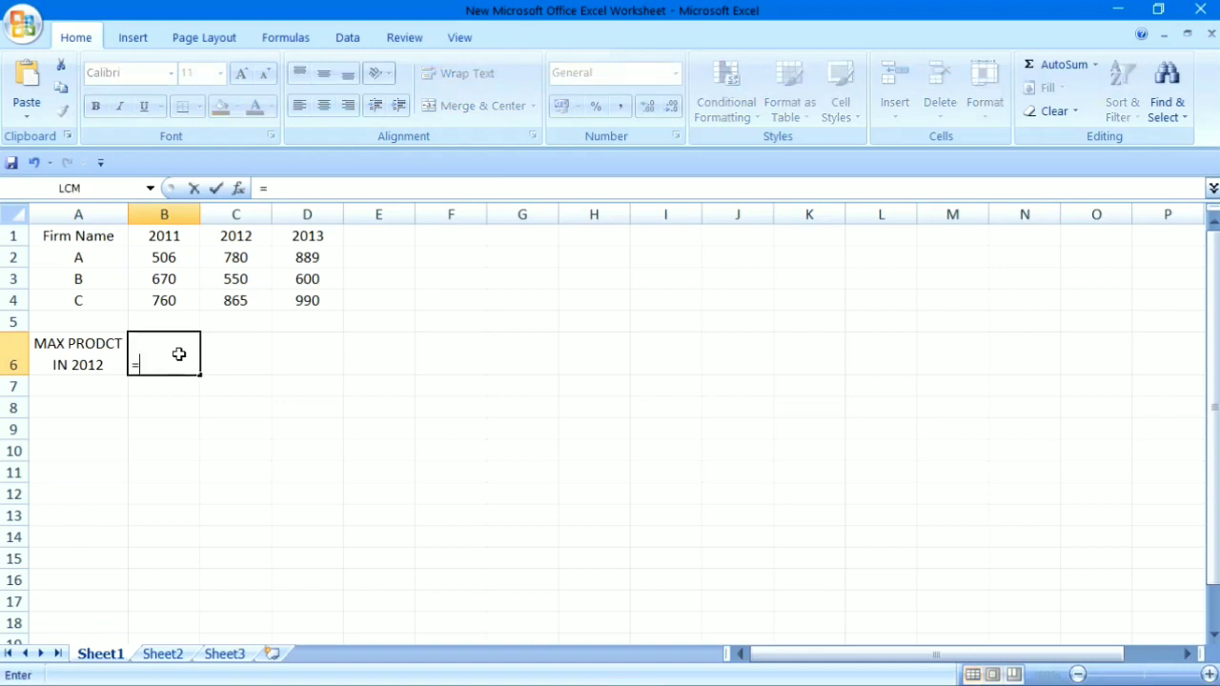
pyautogui.write('MAX')
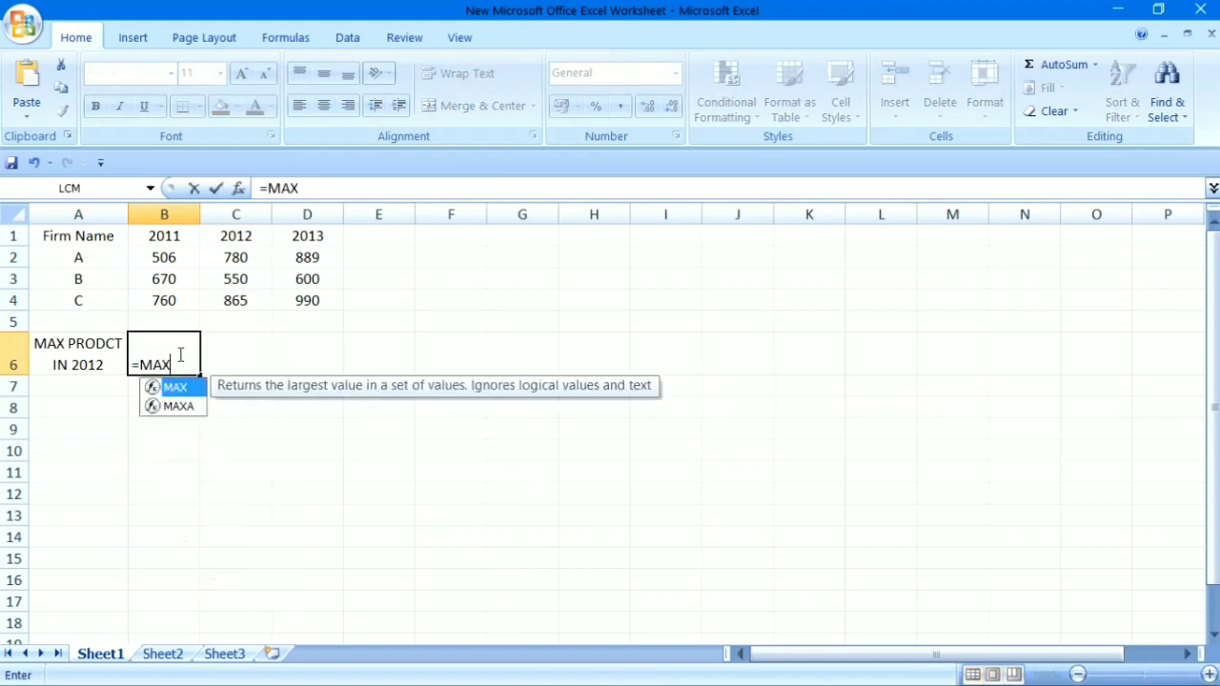
pyautogui.write('(')
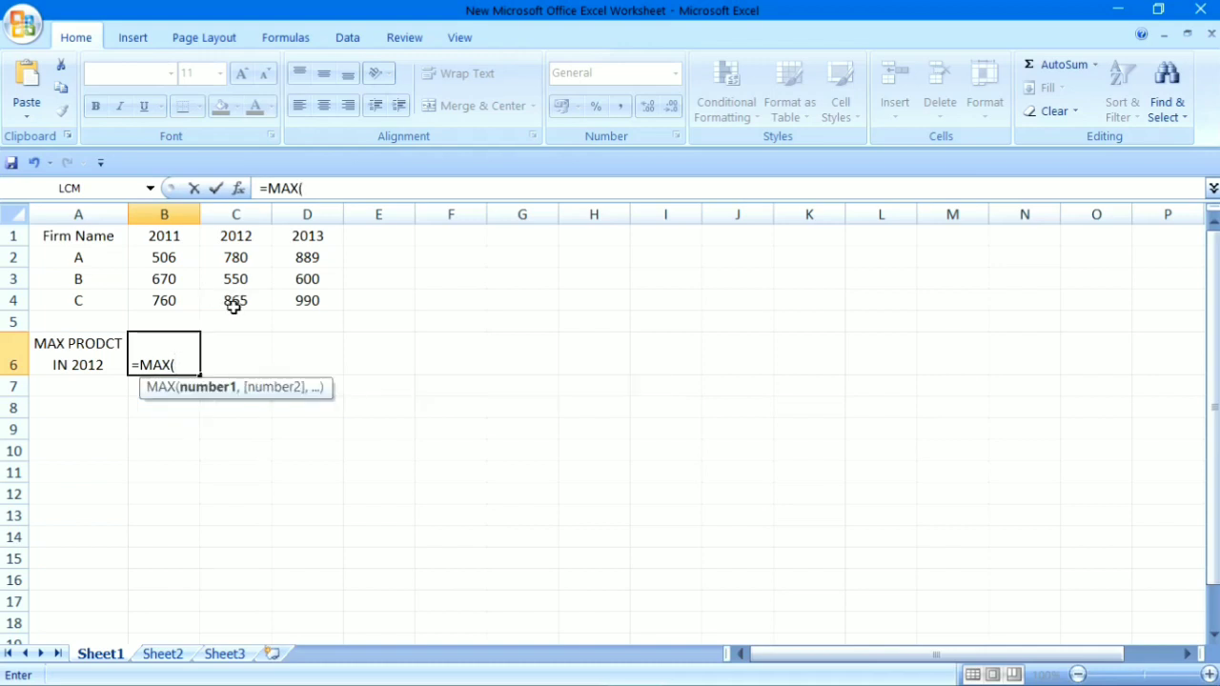
pyautogui.moveTo(237, 258); pyautogui.dragTo(239, 301)
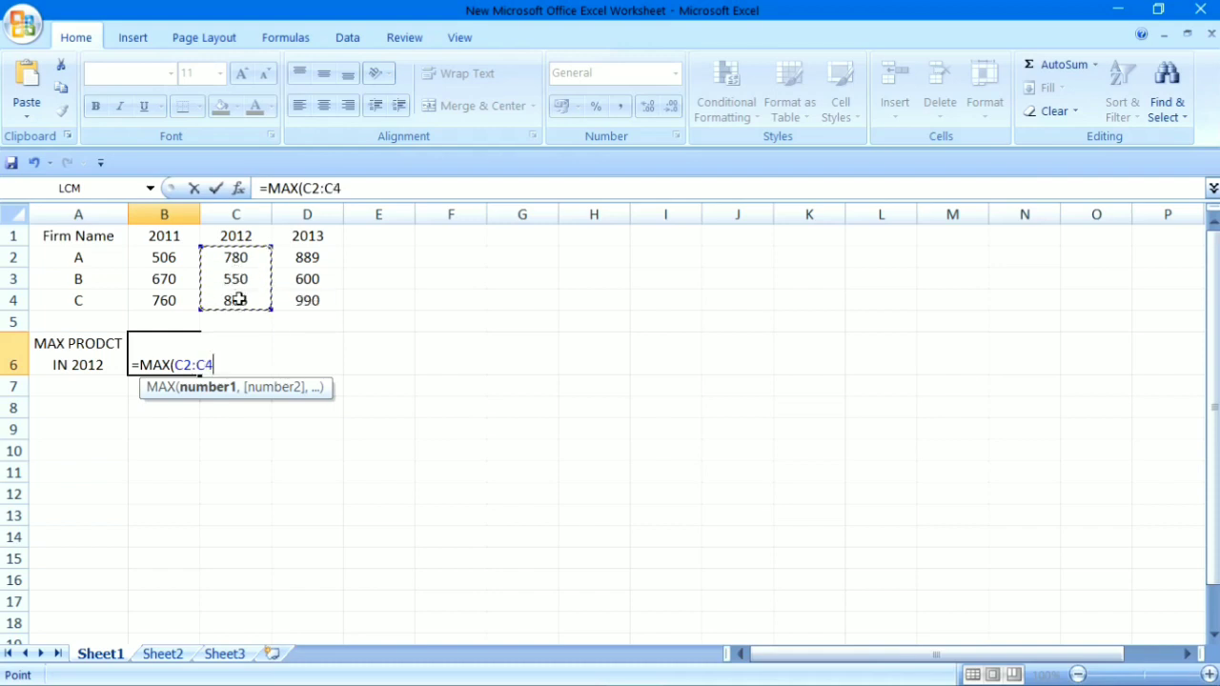
pyautogui.write(')')
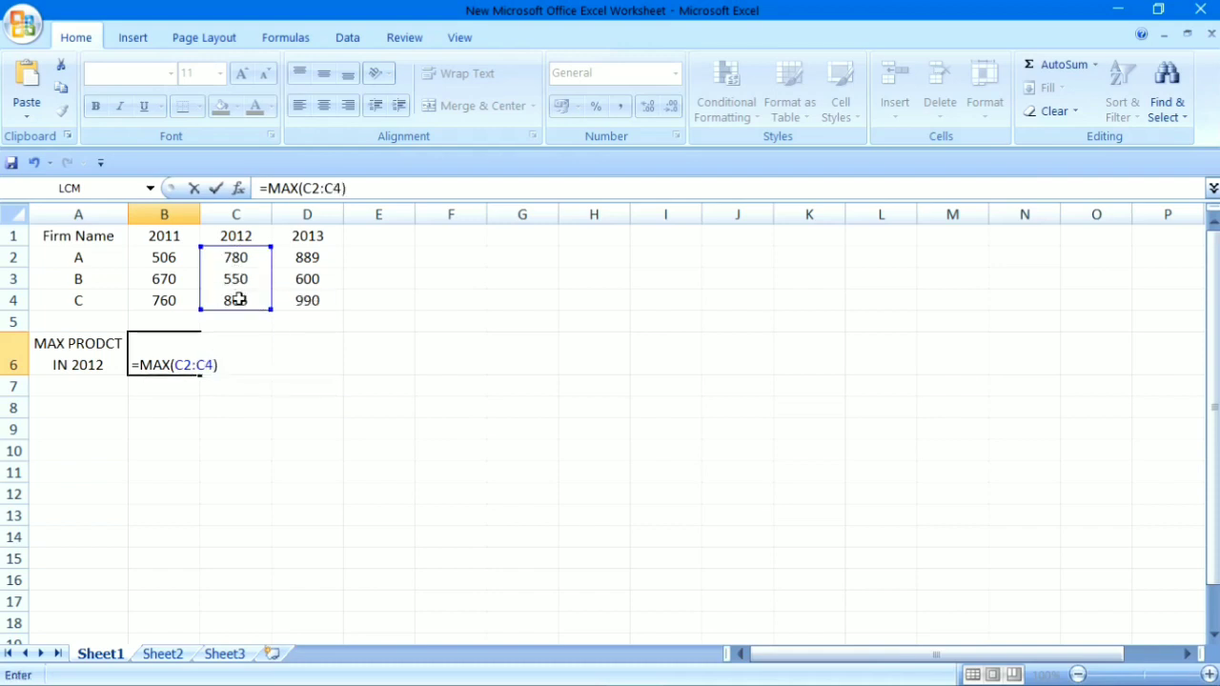
pyautogui.press('Return')
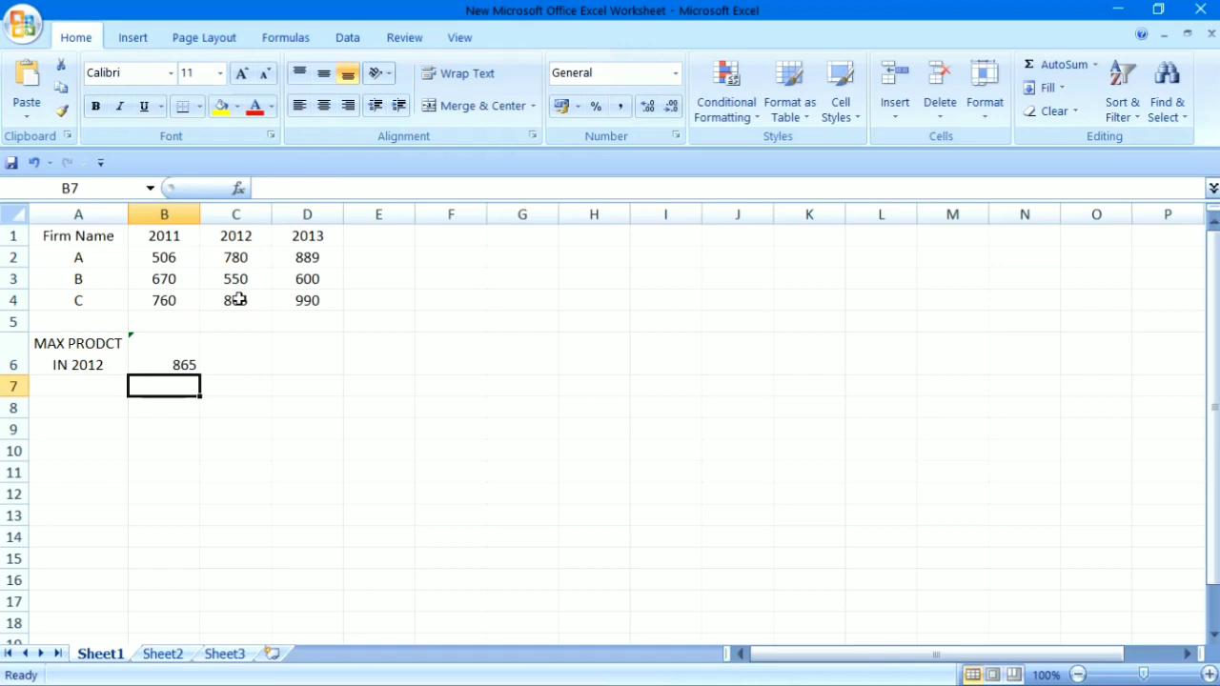
pyautogui.click(227, 403)
pyautogui.click(181, 366)
pyautogui.click(274, 473)
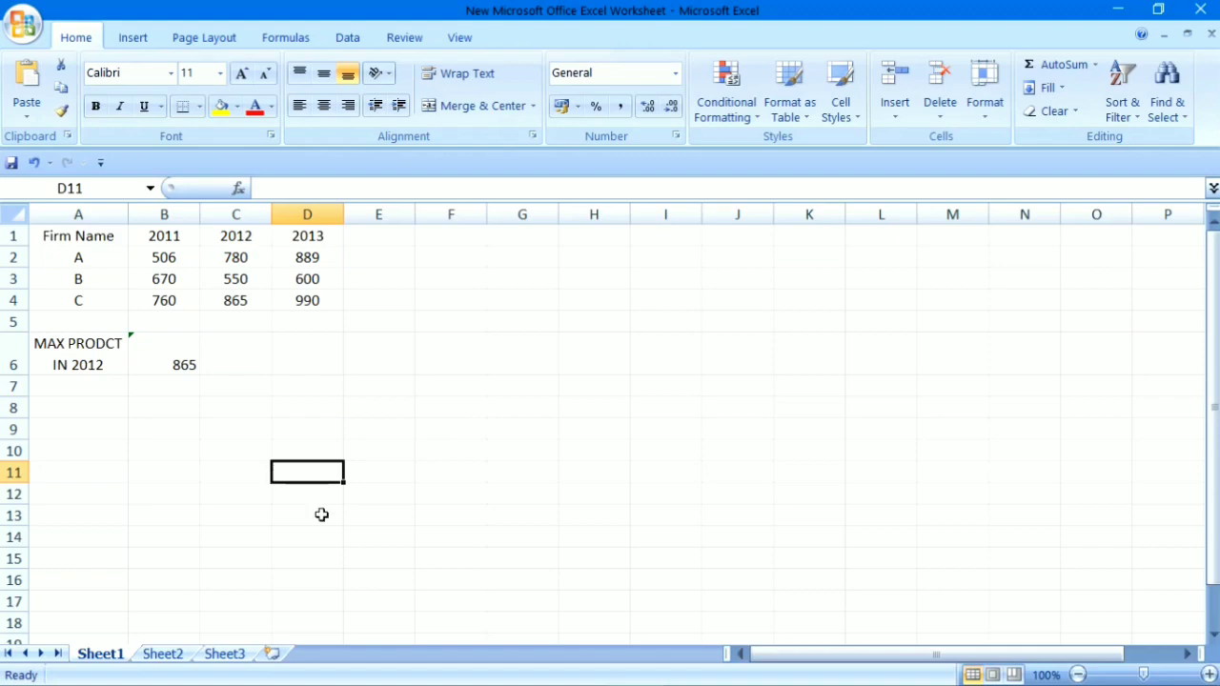
# - Check which chart type question 2(c) requires in the Adobe Reader question paper, and return to Excel
pyautogui.moveTo(486, 682)
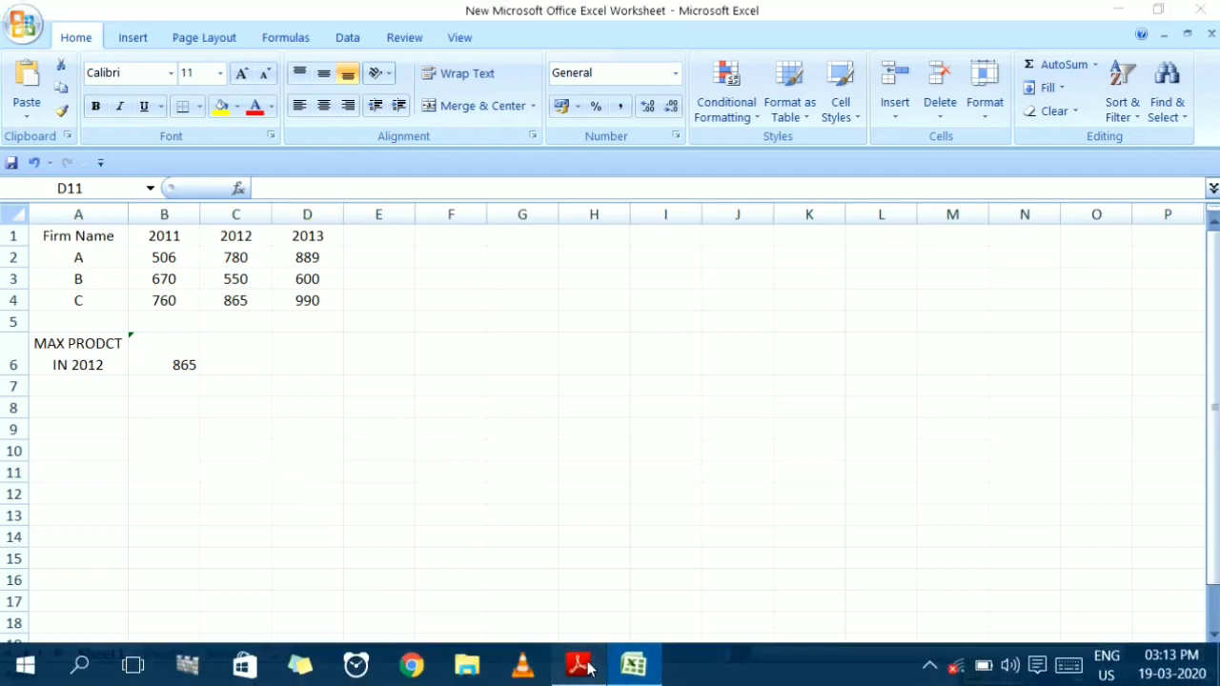
pyautogui.click(588, 667)
pyautogui.click(440, 486)
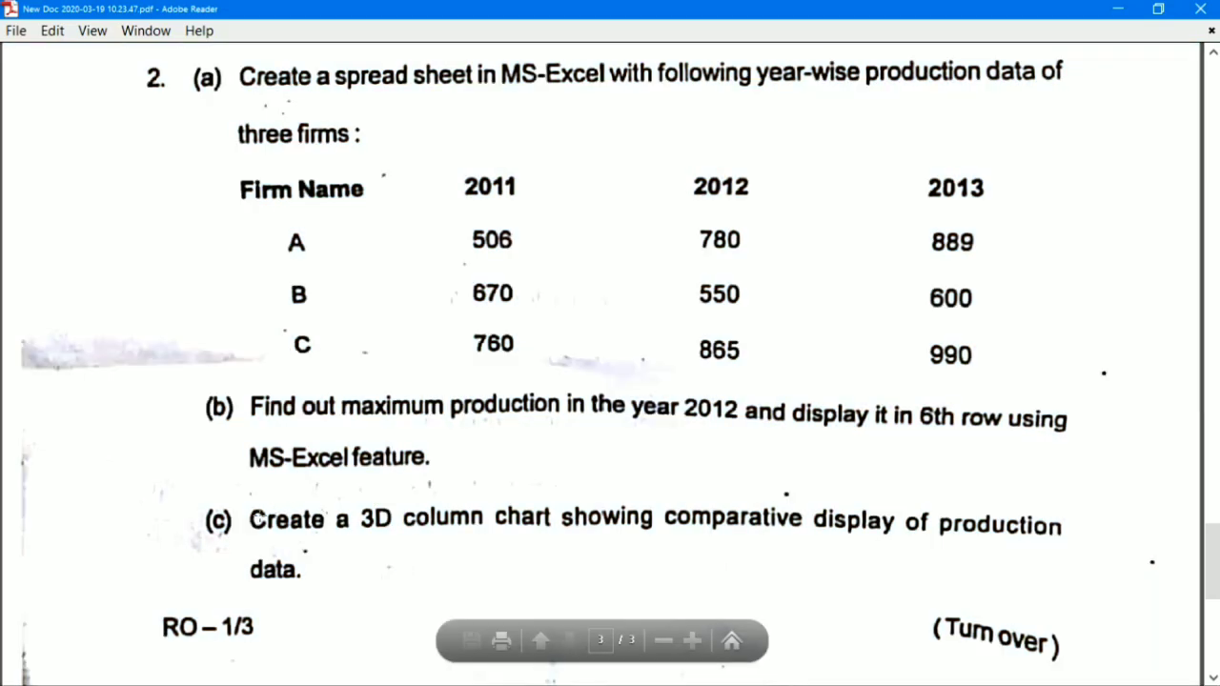
pyautogui.moveTo(351, 543); pyautogui.dragTo(523, 545)
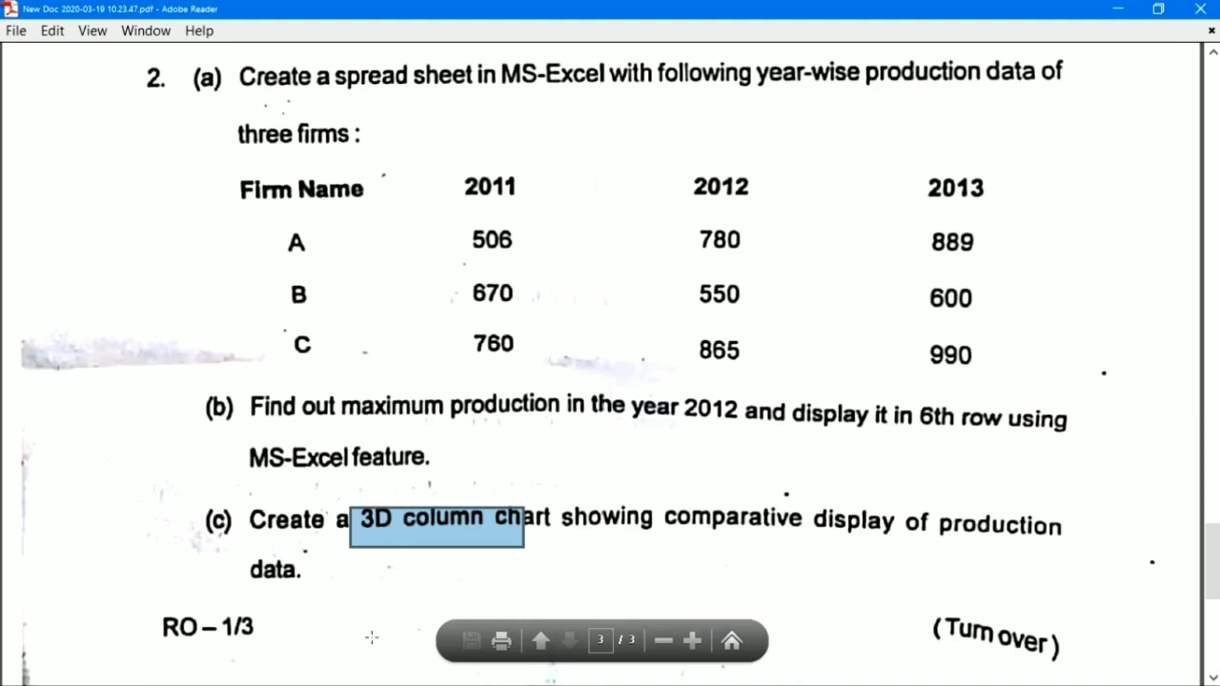
pyautogui.click(631, 670)
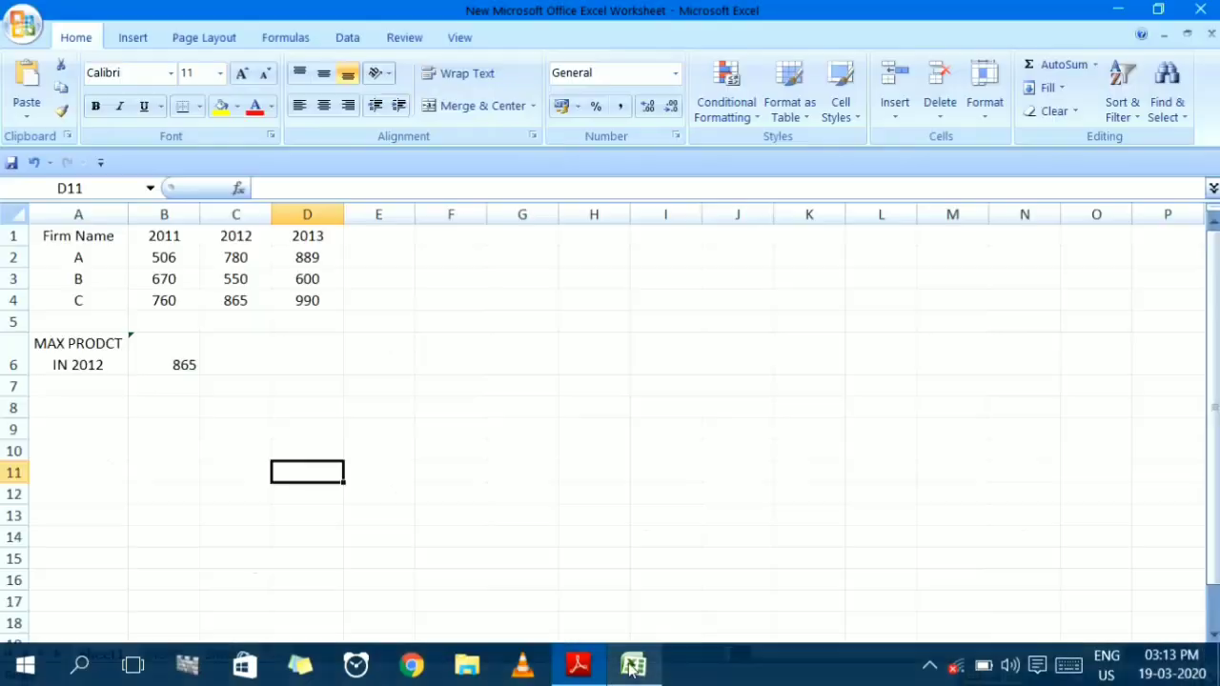
pyautogui.click(76, 254)
pyautogui.moveTo(75, 255); pyautogui.dragTo(312, 303)
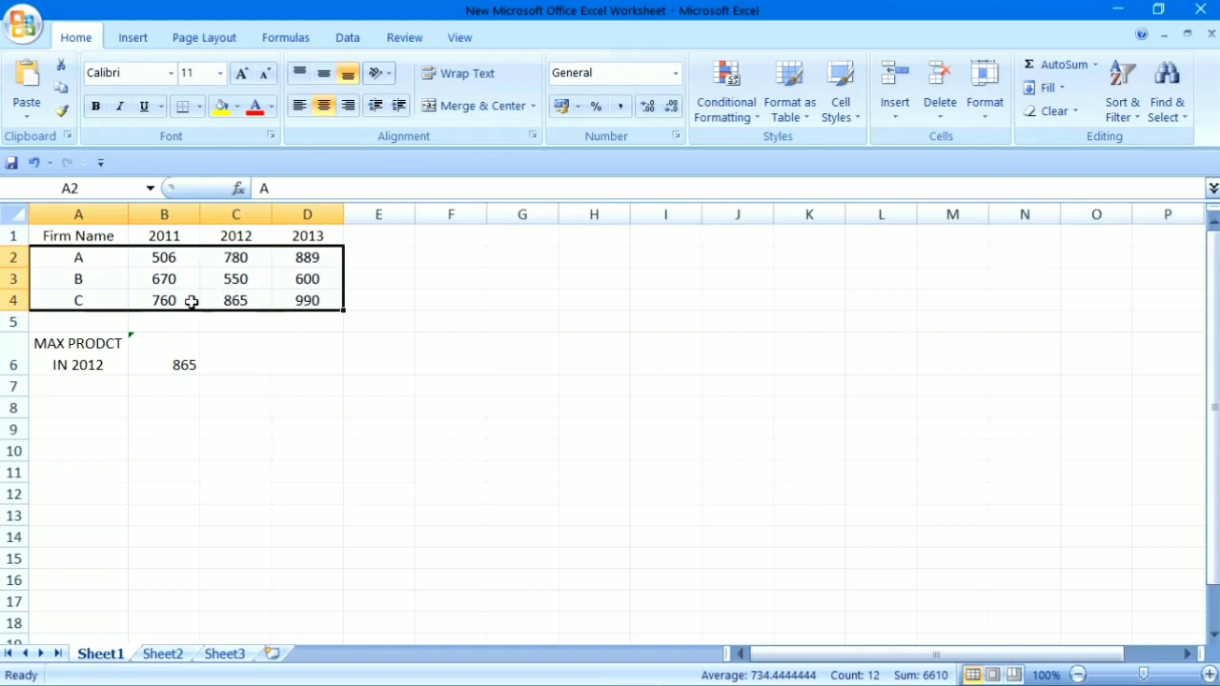
pyautogui.click(493, 378)
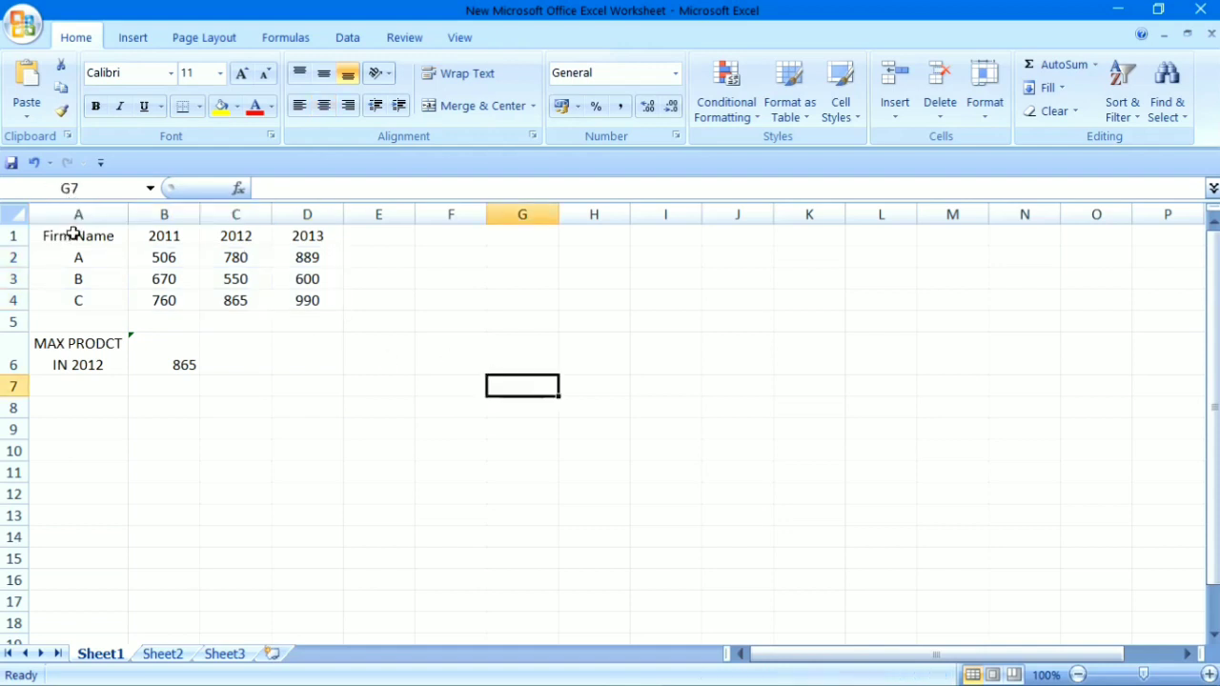
# - Clear the Firm Name heading from cell A1
pyautogui.click(69, 240)
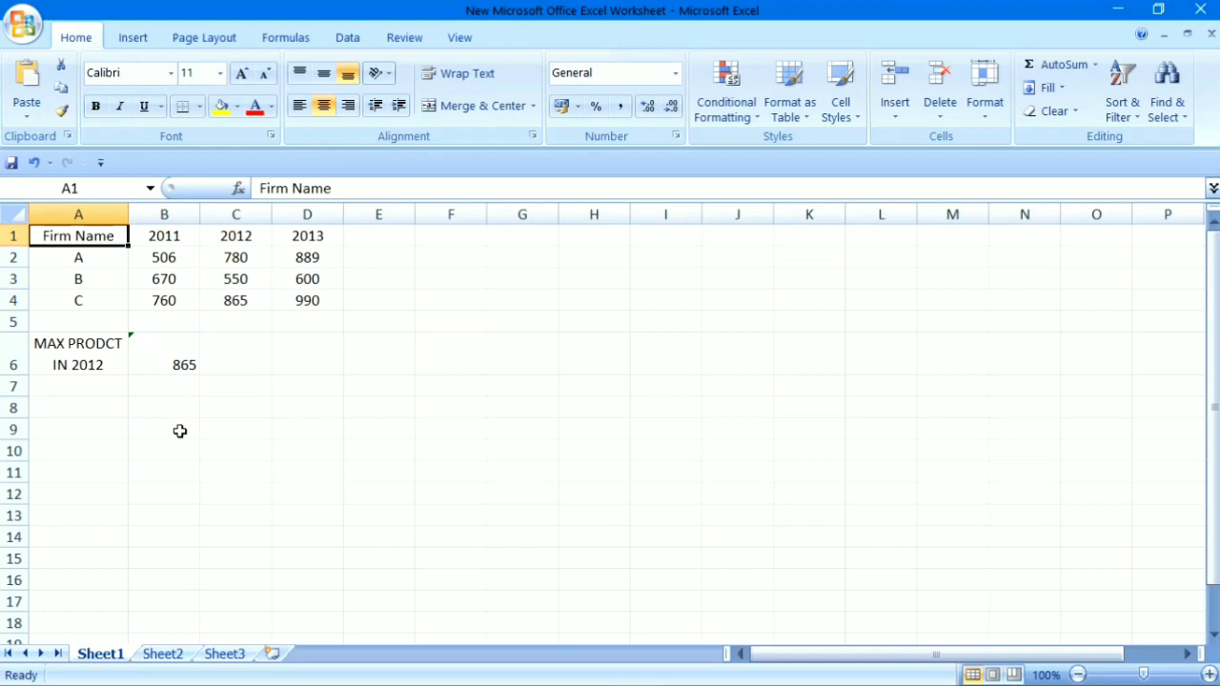
pyautogui.press('Delete')
pyautogui.click(428, 465)
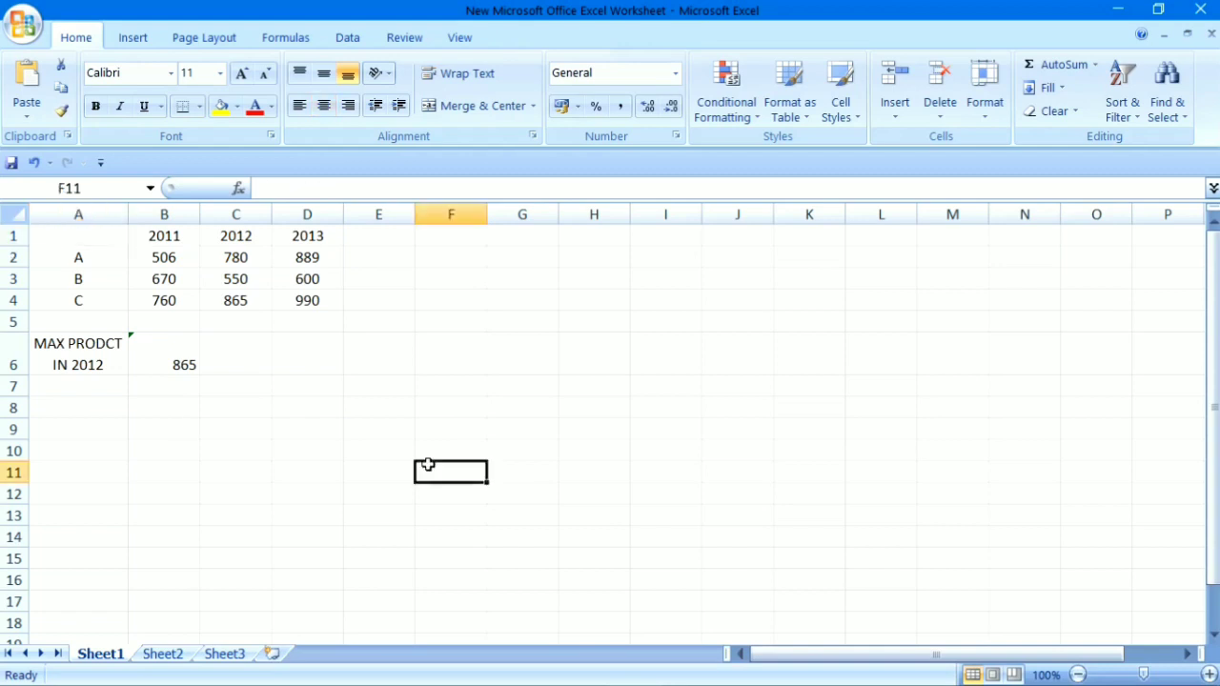
# - Insert a 3-D clustered column chart based on the production data in A1:D4
pyautogui.moveTo(76, 237); pyautogui.dragTo(261, 299)
pyautogui.hotkey('shift', 'Right')
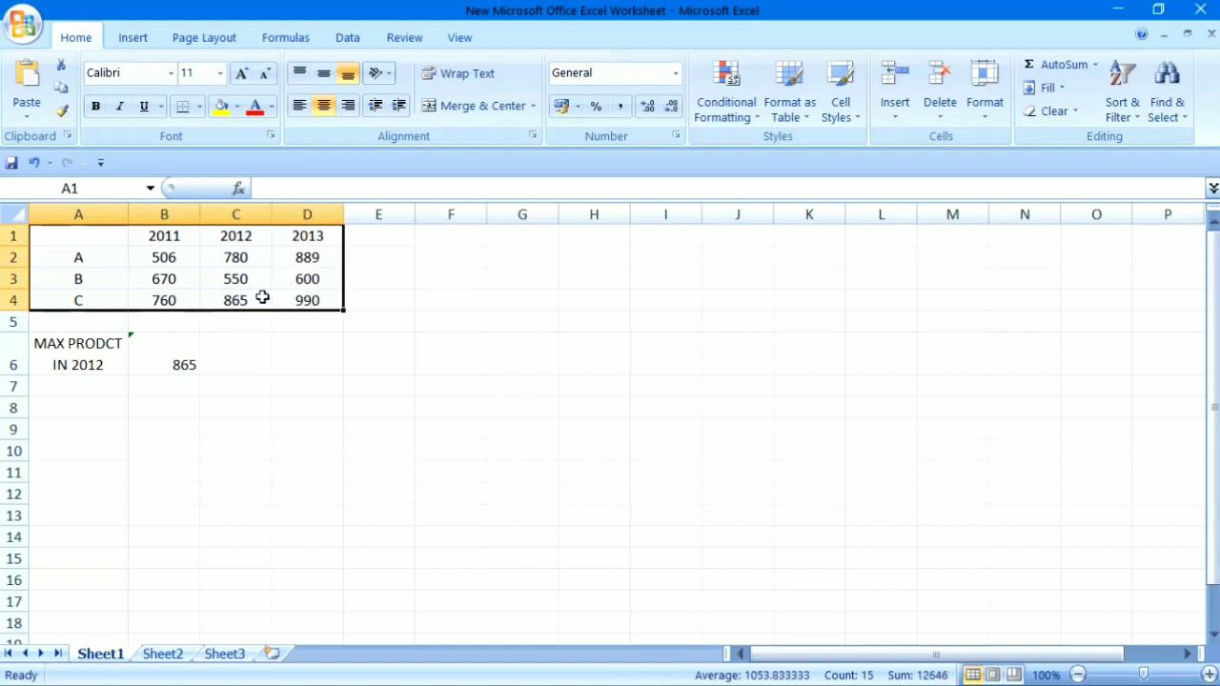
pyautogui.click(141, 42)
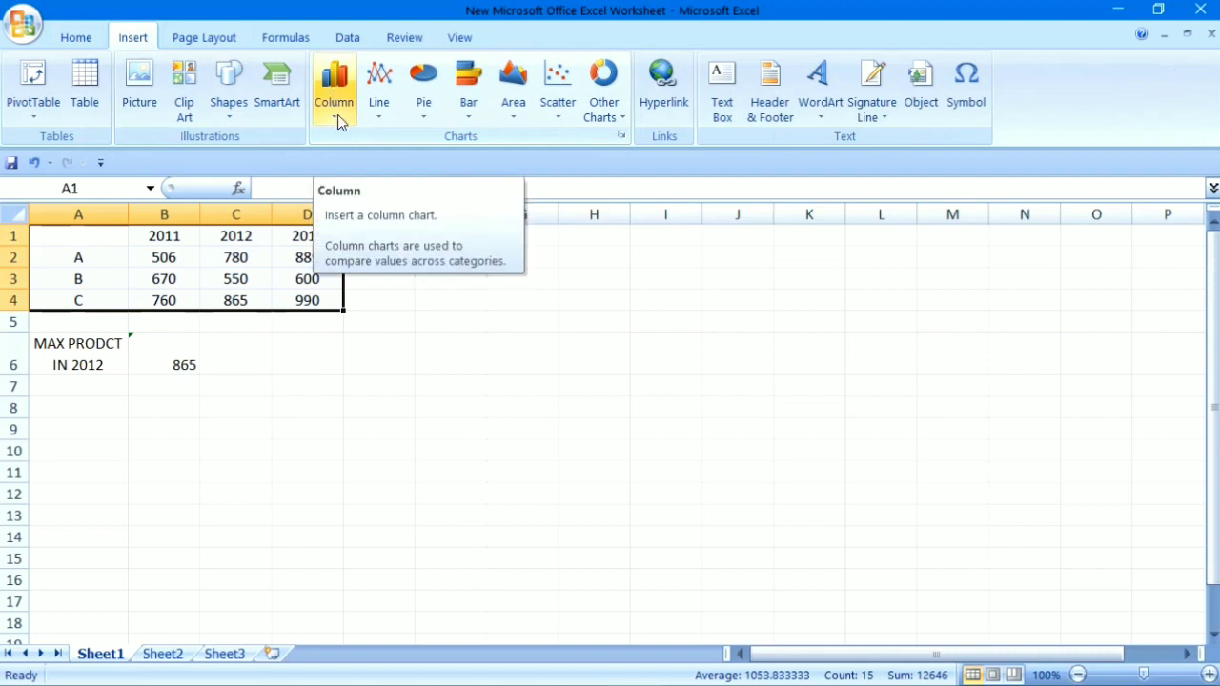
pyautogui.click(337, 114)
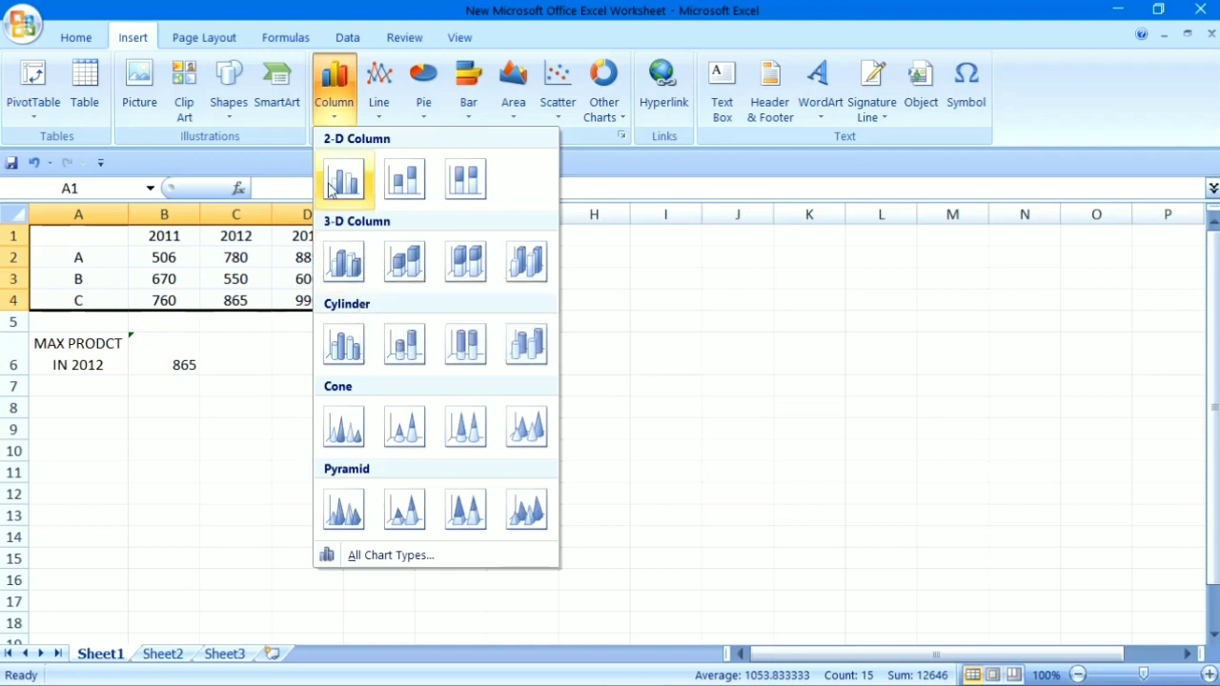
pyautogui.click(335, 272)
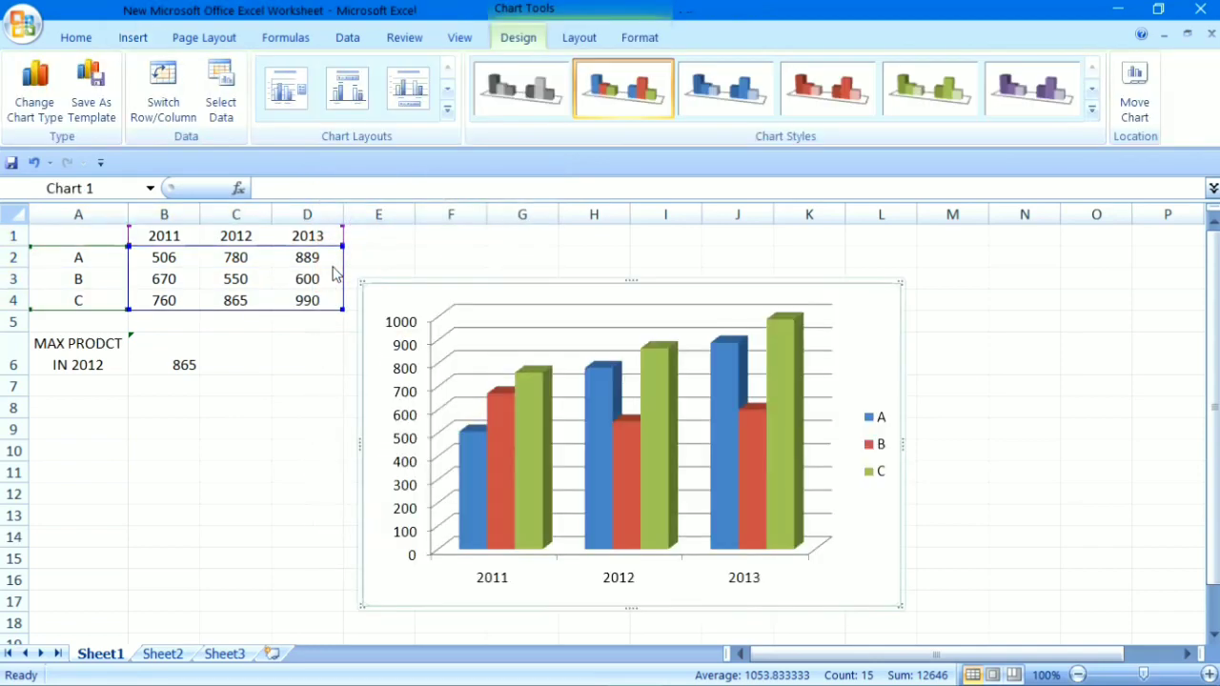
# - Move the chart clear of the data table, starting at row 1 and spanning about columns G to N
pyautogui.moveTo(558, 300); pyautogui.dragTo(721, 239)
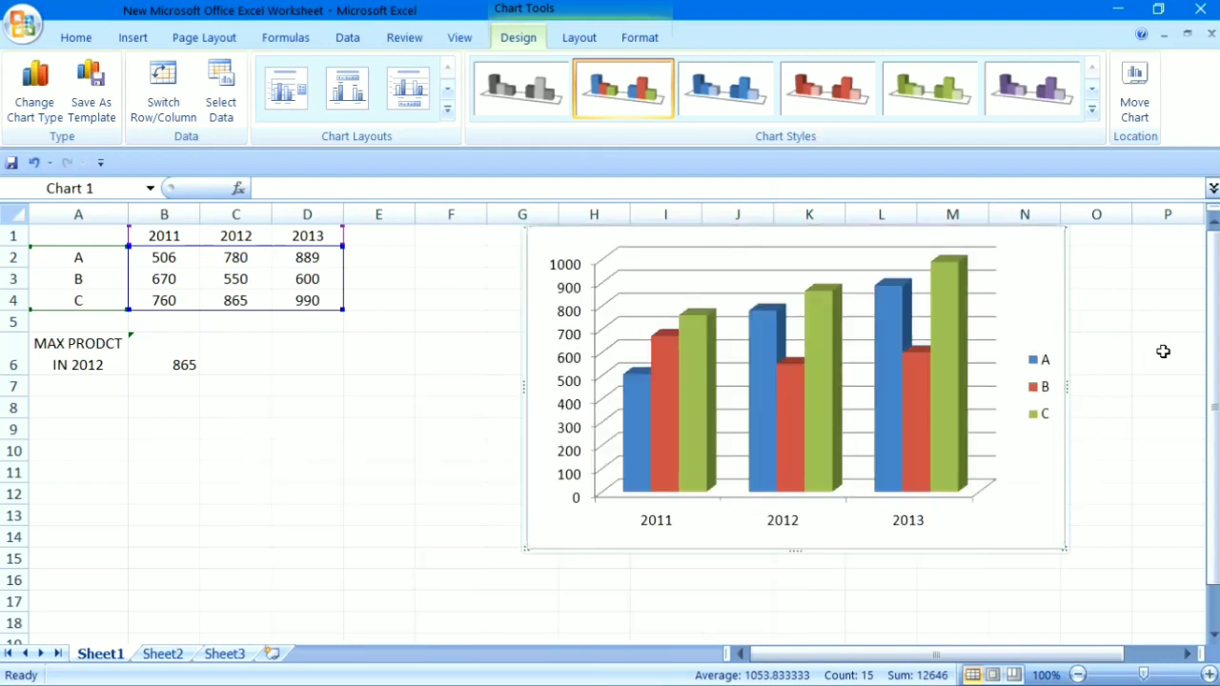
pyautogui.moveTo(1211, 377); pyautogui.dragTo(1203, 324)
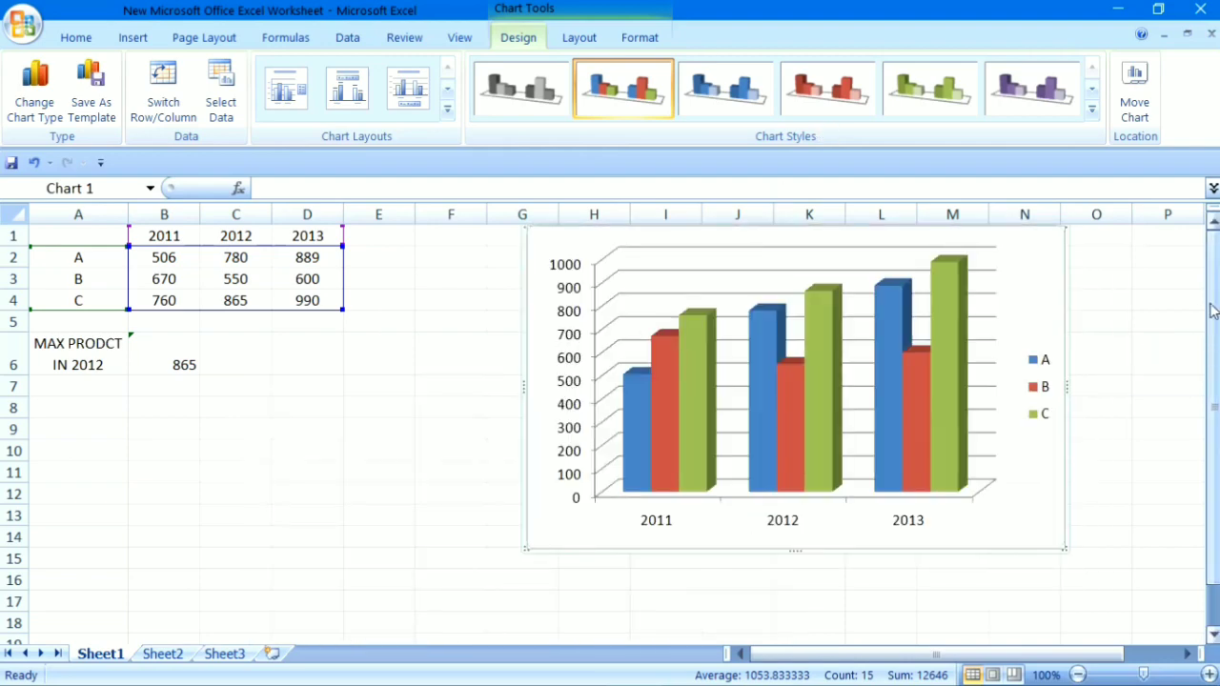
pyautogui.click(1174, 354)
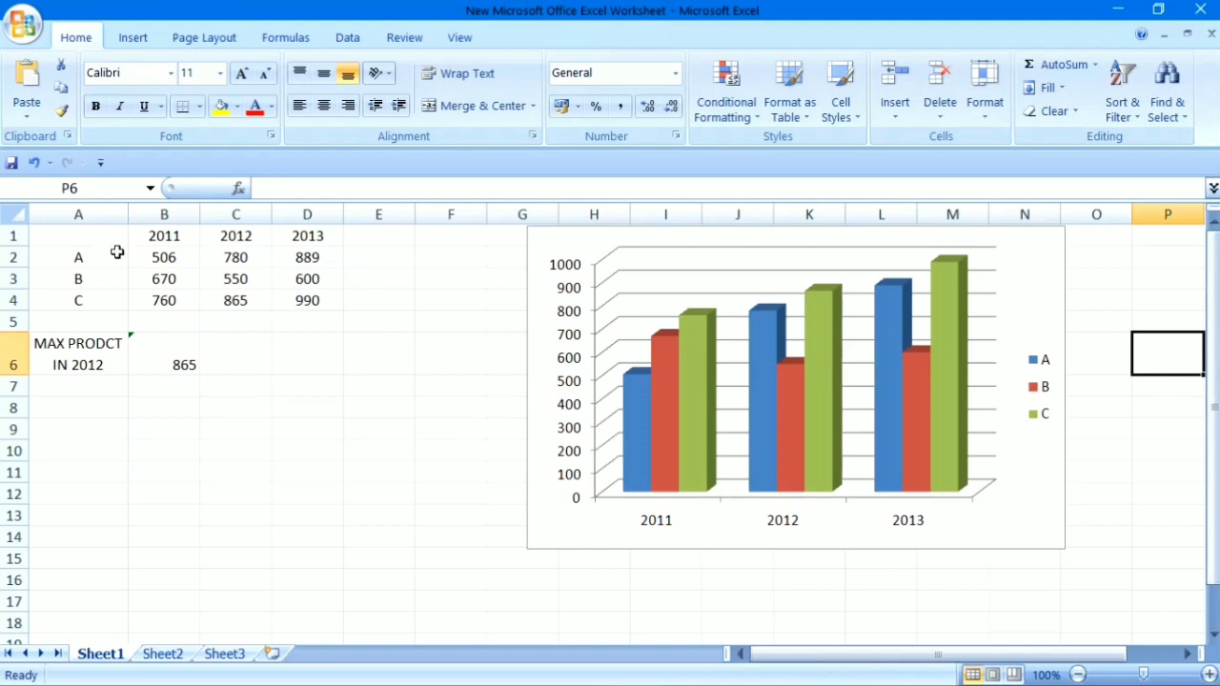
# - Enter the heading Firm Name back into cell A1
pyautogui.click(69, 235)
pyautogui.write('F')
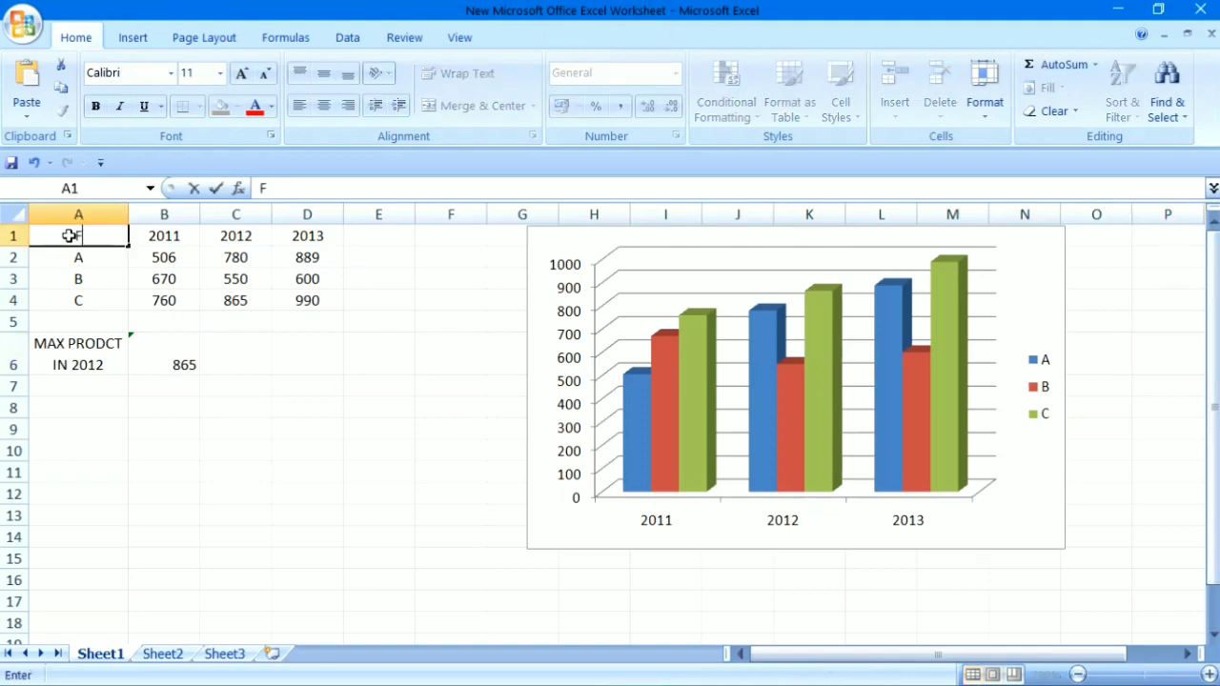
pyautogui.write('irm Name')
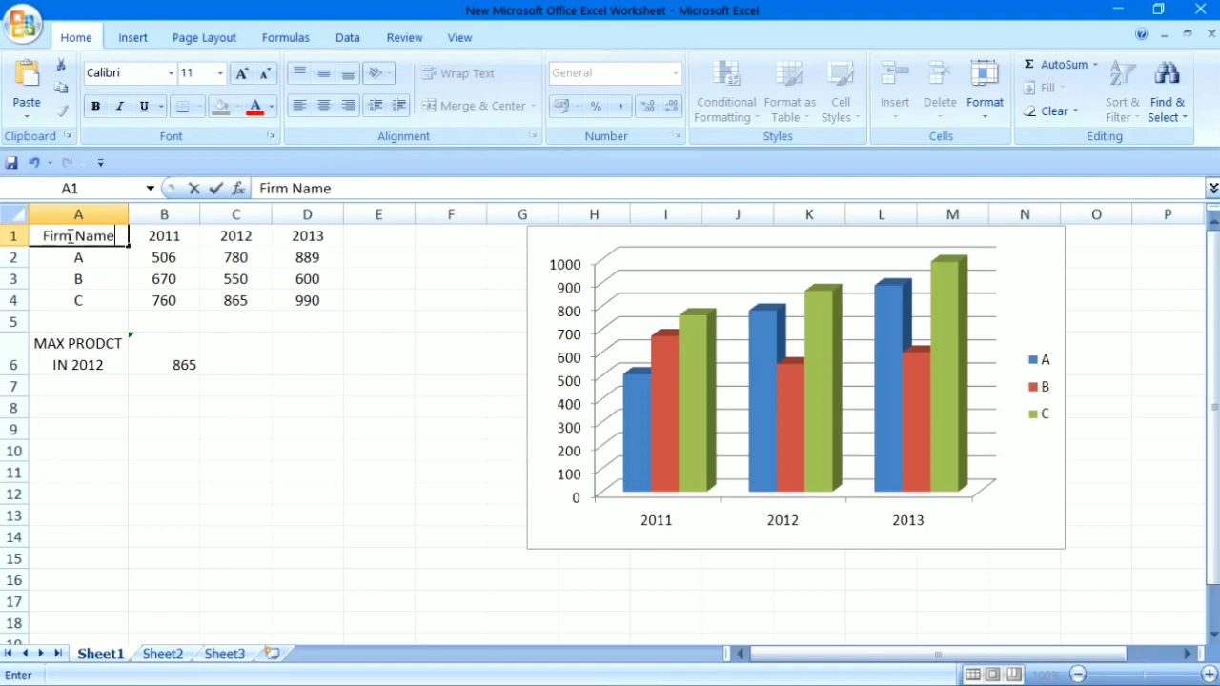
pyautogui.click(188, 473)
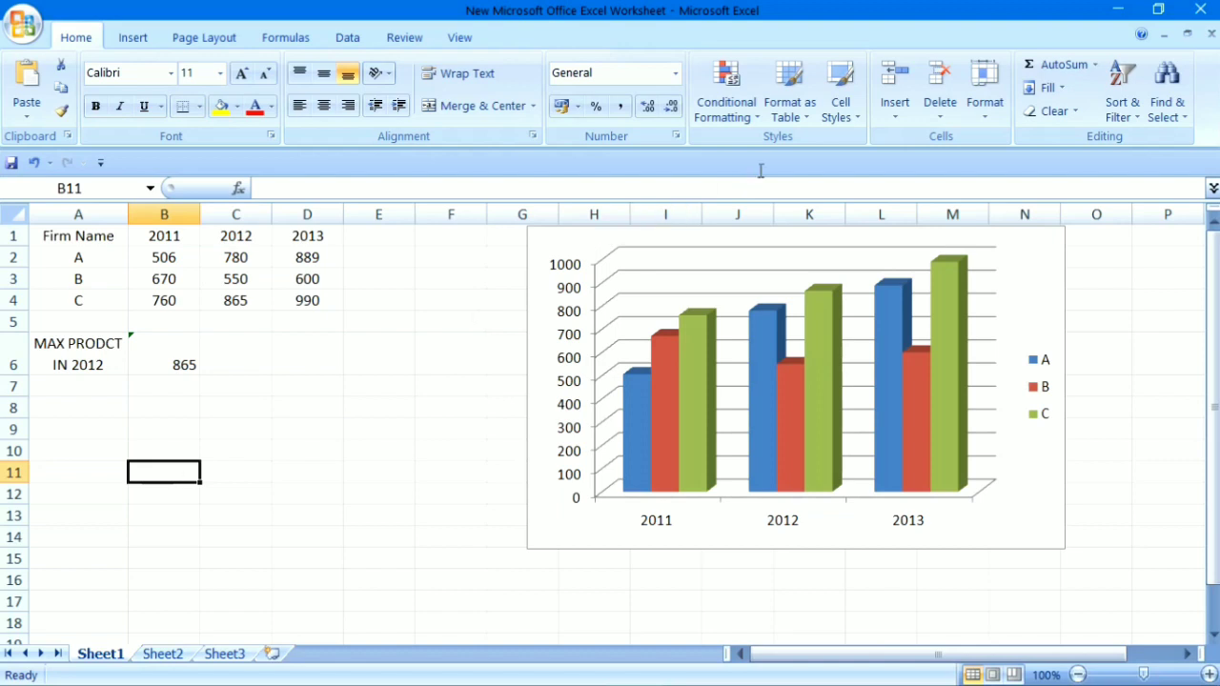
# - Minimize Excel and review all parts of question 2 in the Adobe Reader question paper
pyautogui.click(1118, 8)
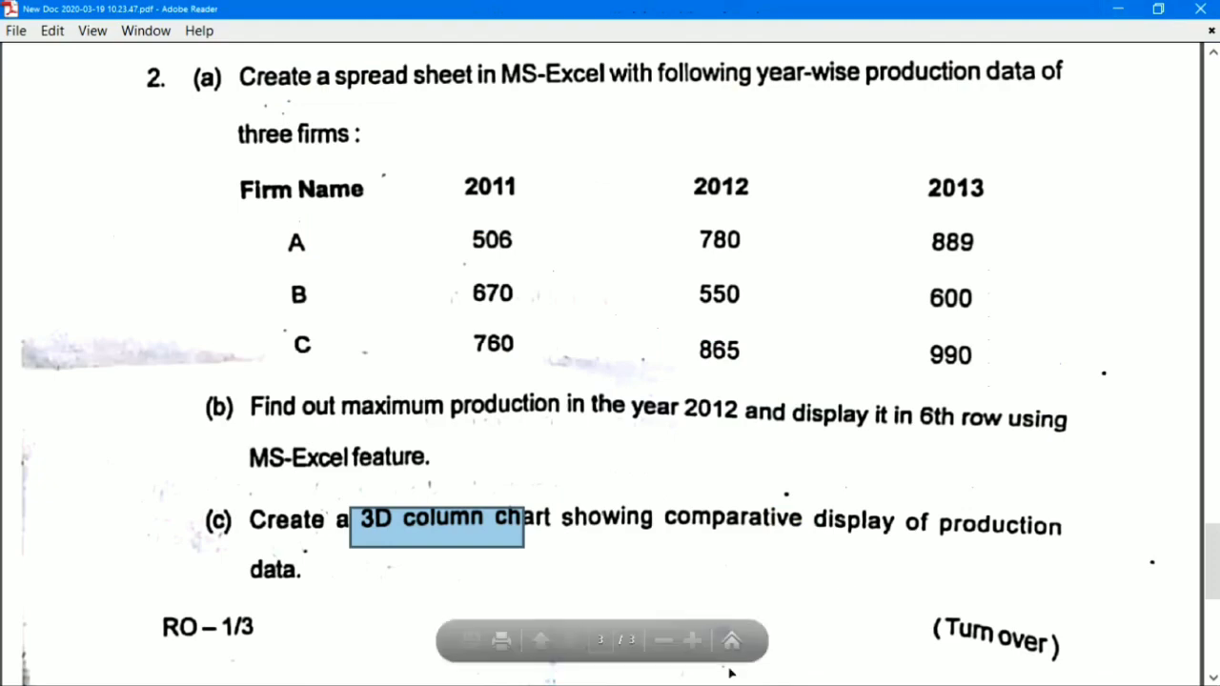
pyautogui.click(728, 587)
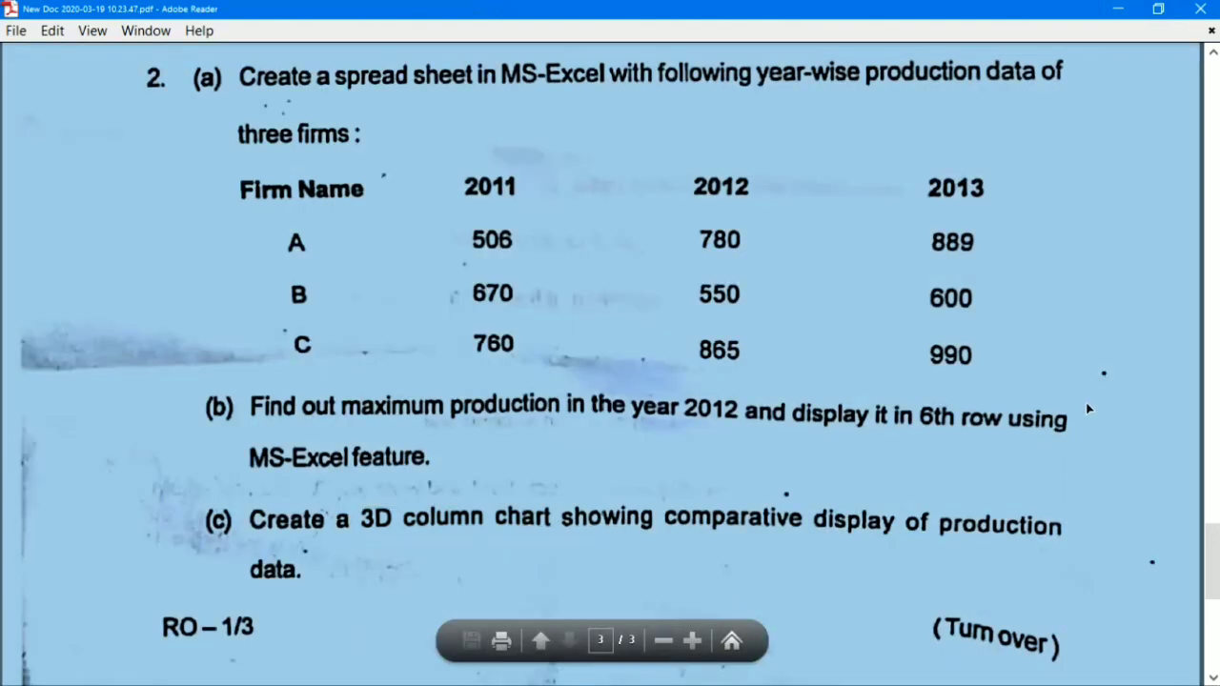
pyautogui.click(985, 621)
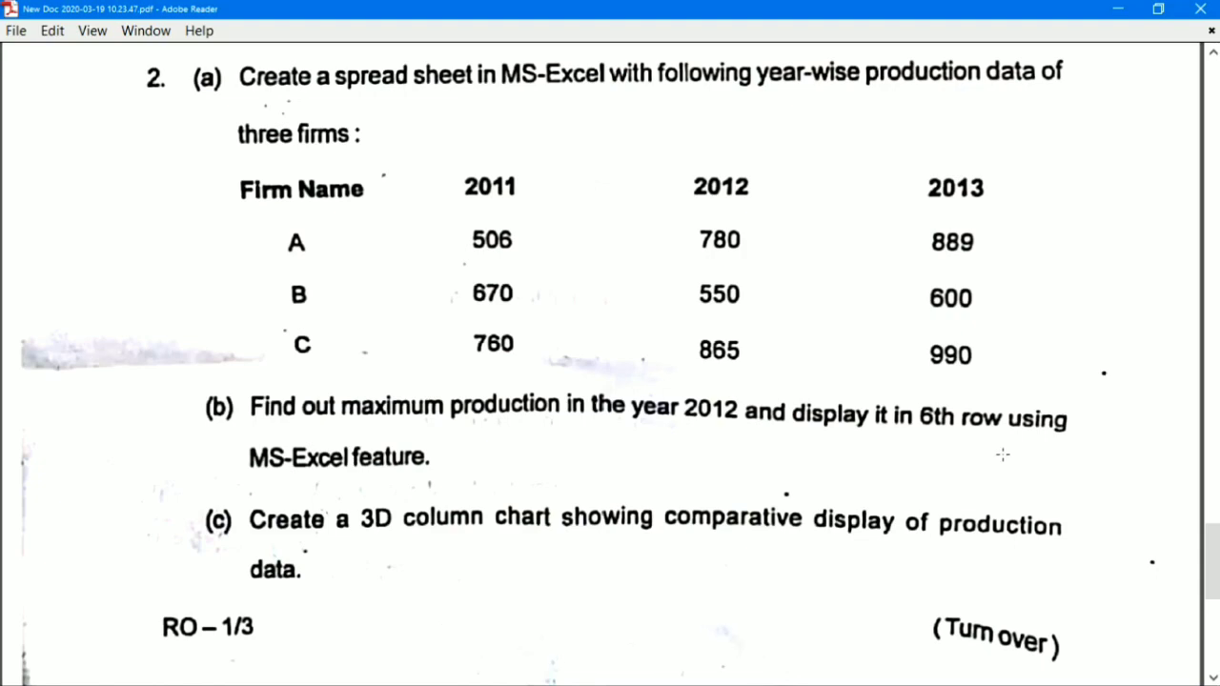
pyautogui.moveTo(1212, 562)
pyautogui.mouseDown()
pyautogui.moveTo(1212, 595)
pyautogui.moveTo(1213, 322)
pyautogui.moveTo(1213, 608)
pyautogui.moveTo(1217, 576)
pyautogui.mouseUp()
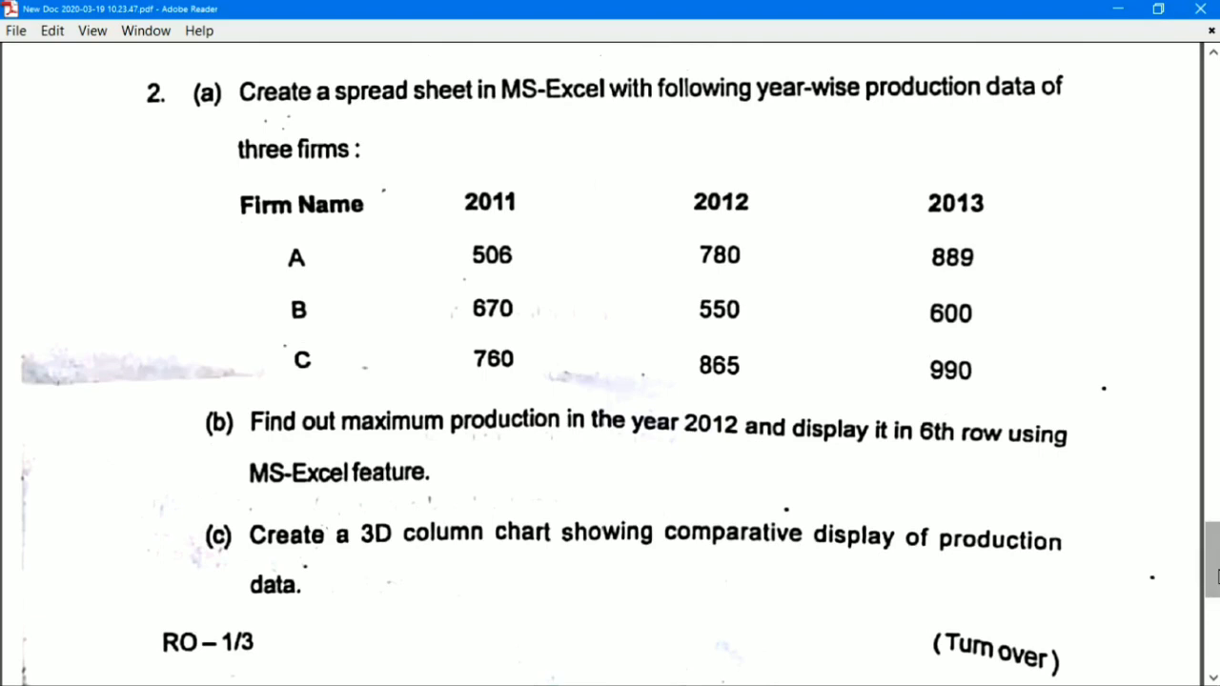